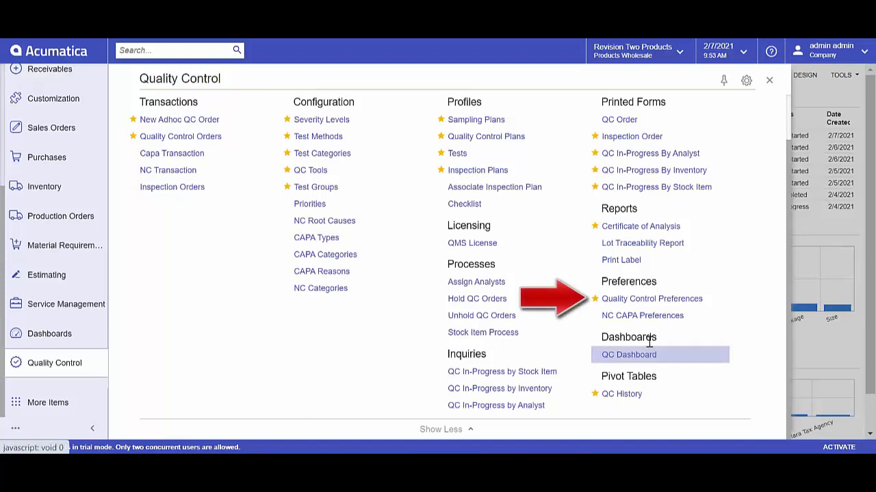
# Step: Open the Quality Control Preferences to review the QC options, numbering sequences and default warehouse locations
pyautogui.click(647, 300)
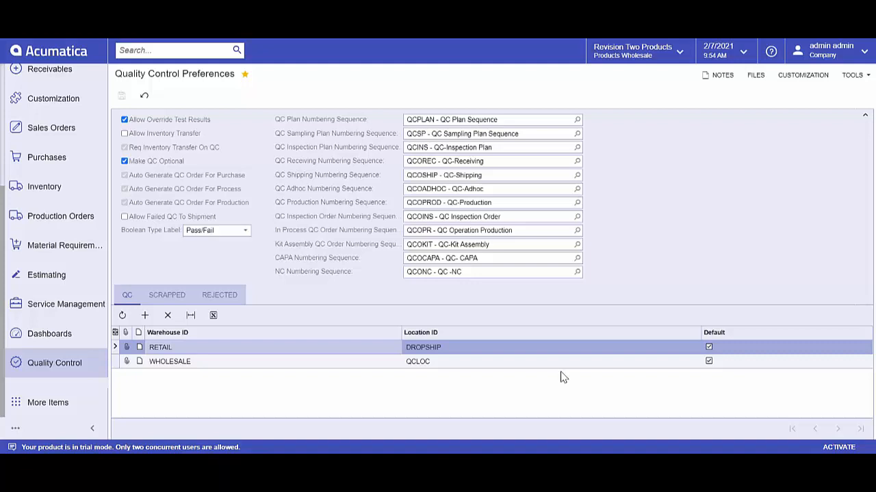
# Step: Open the SVOLTS test from the quality control tests and check the data types available for it
pyautogui.click(51, 368)
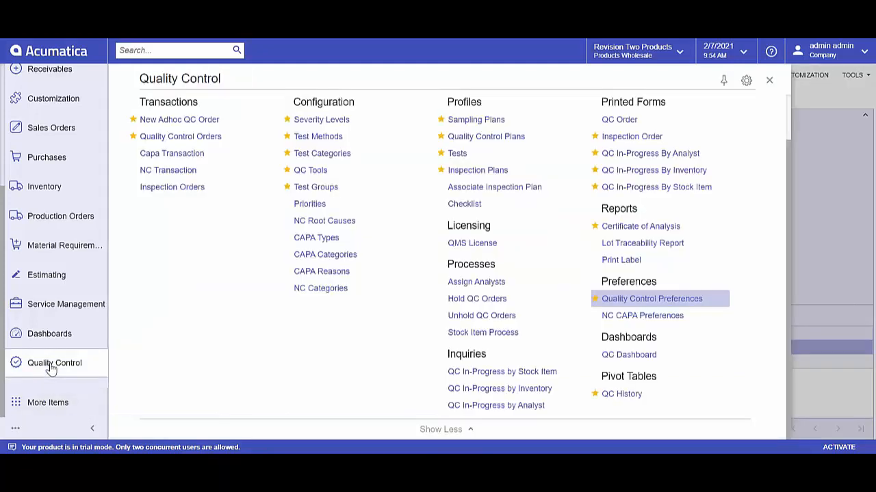
pyautogui.click(465, 162)
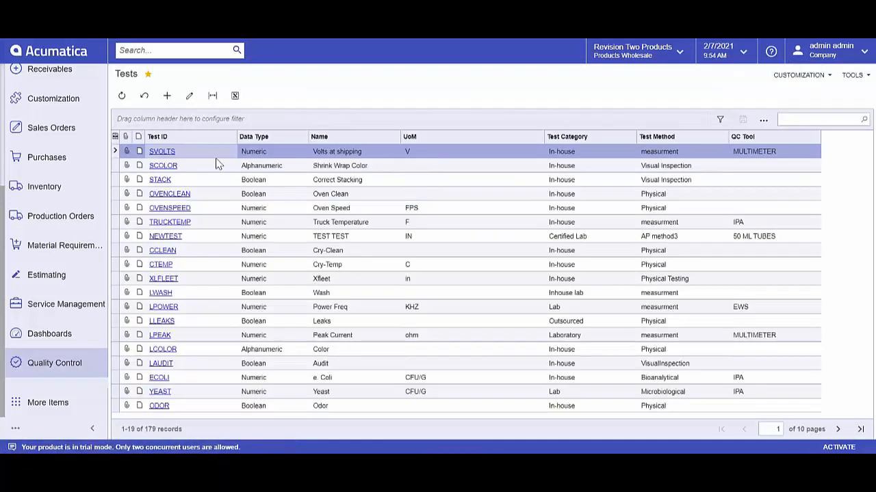
pyautogui.click(168, 152)
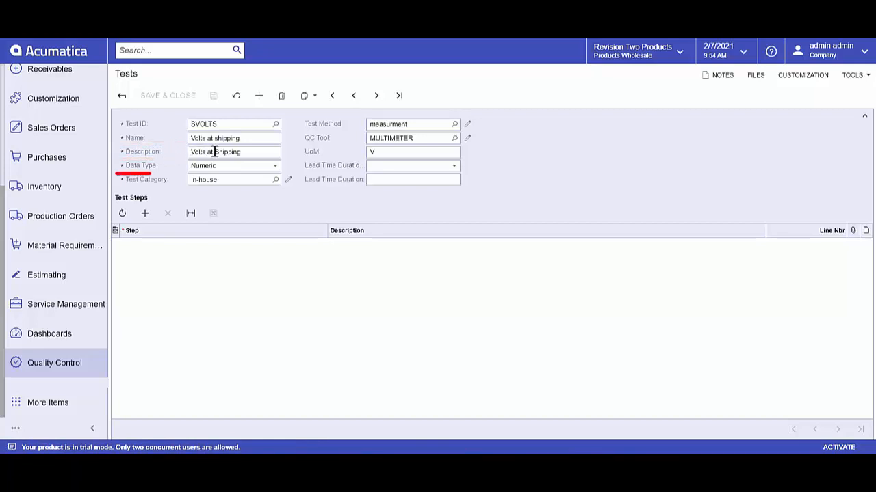
pyautogui.click(277, 167)
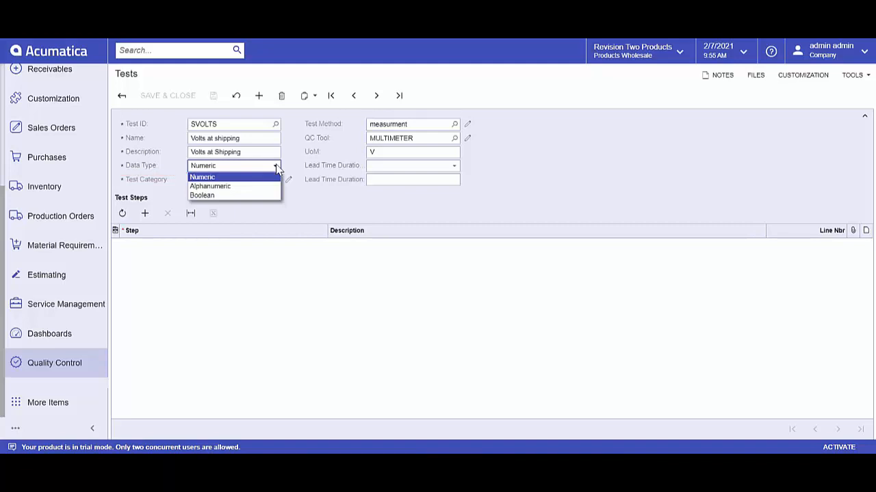
pyautogui.click(276, 166)
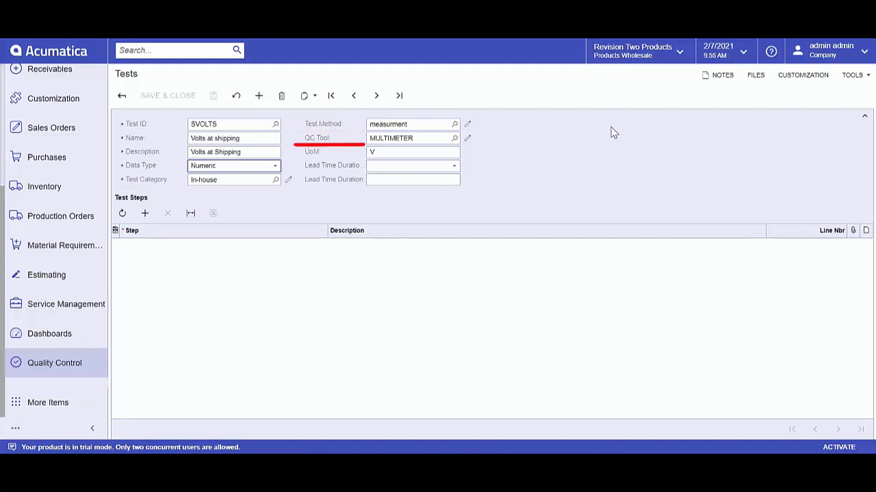
# Step: Review the QC Tools list with the status choices for 5 ML TUBES, and the test's lead time duration types
pyautogui.click(465, 137)
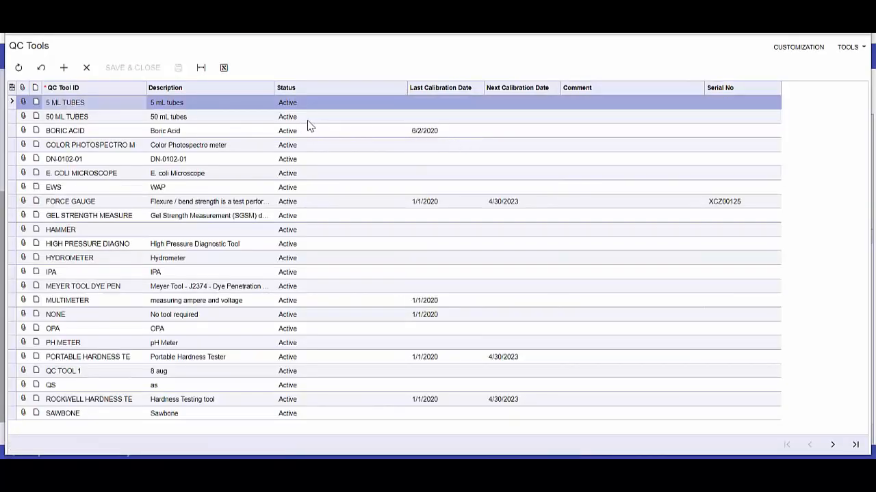
pyautogui.click(378, 104)
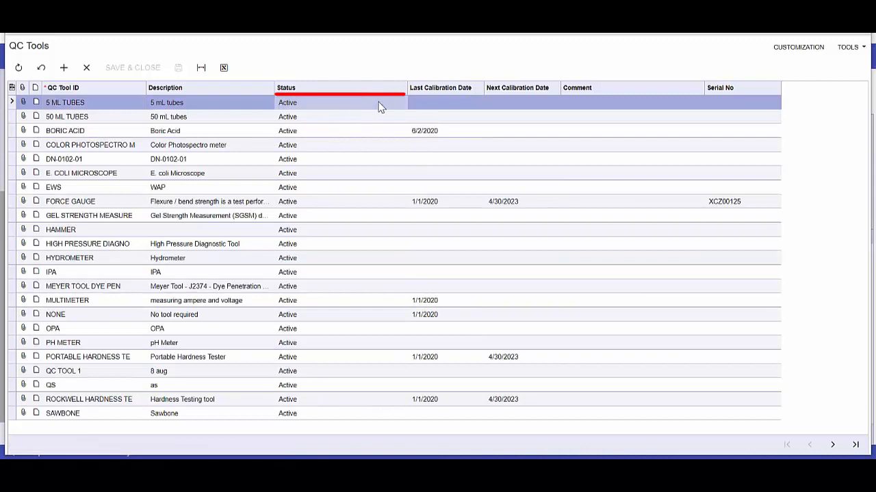
pyautogui.click(411, 103)
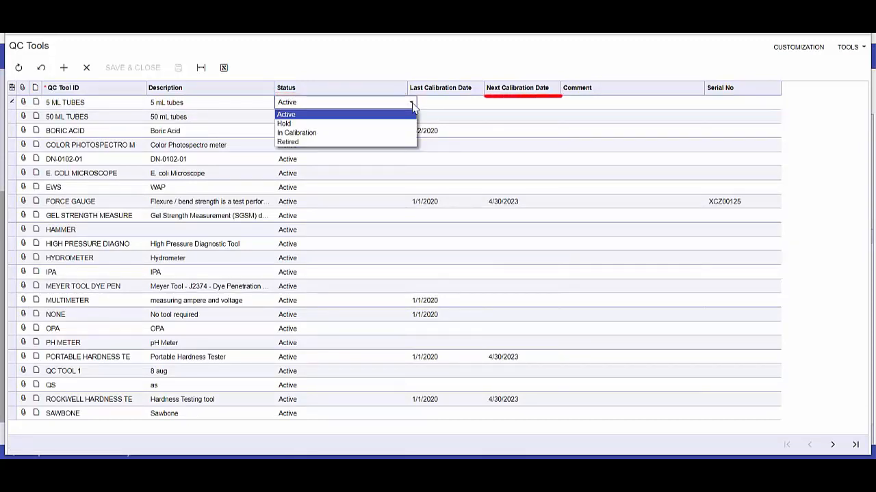
pyautogui.click(412, 106)
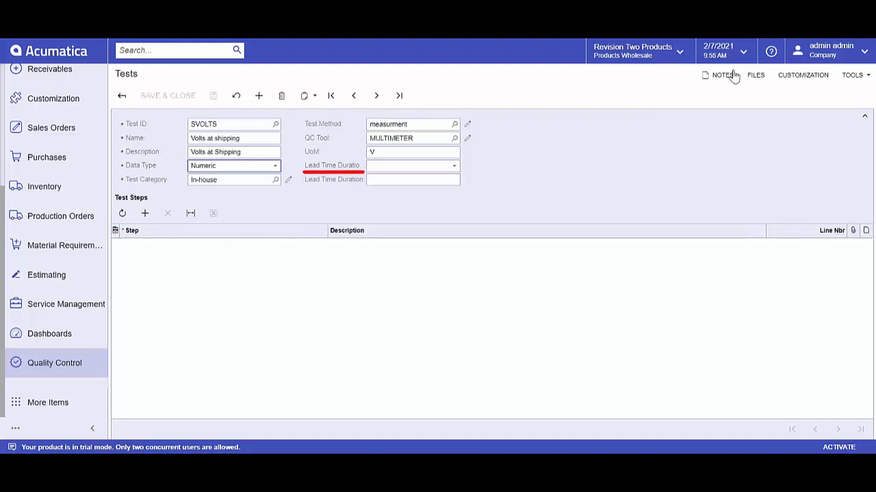
pyautogui.click(455, 168)
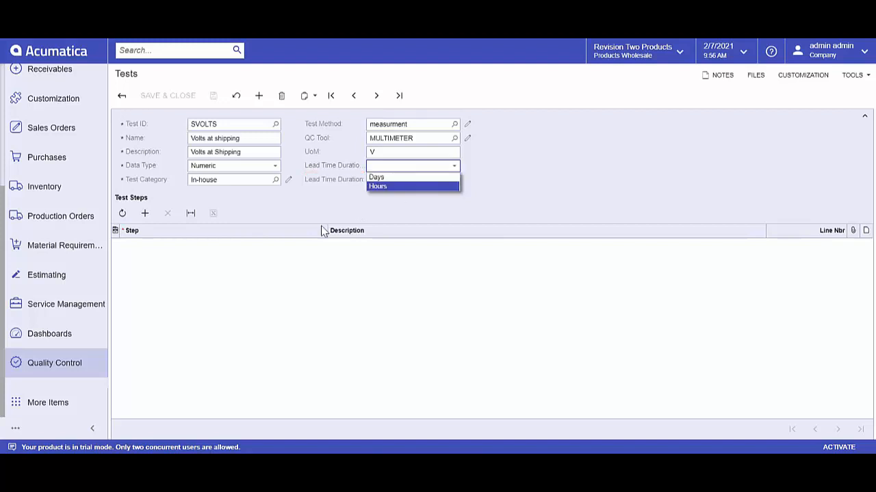
# Step: Open the Shipping QC plan from the Quality Control Plans list
pyautogui.click(64, 363)
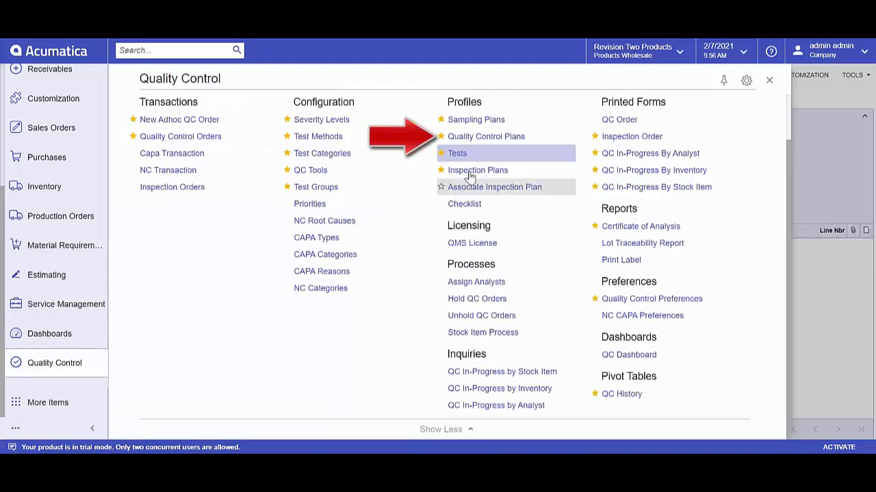
pyautogui.click(498, 136)
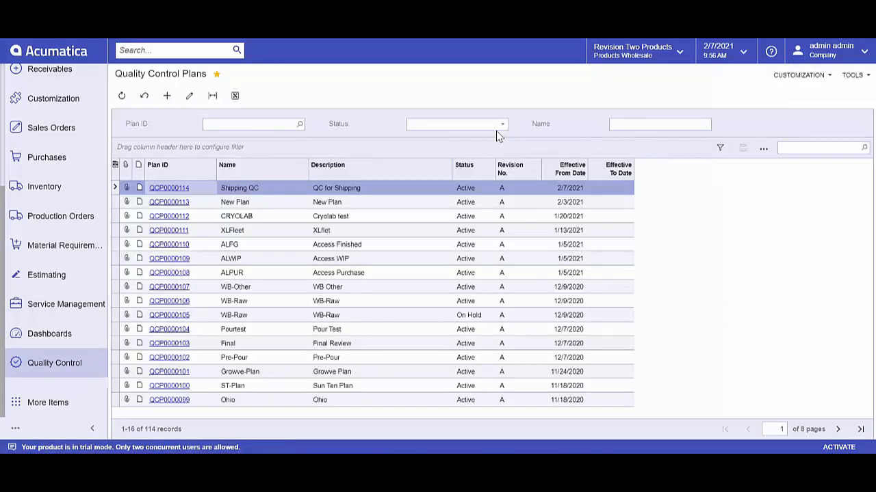
pyautogui.click(172, 189)
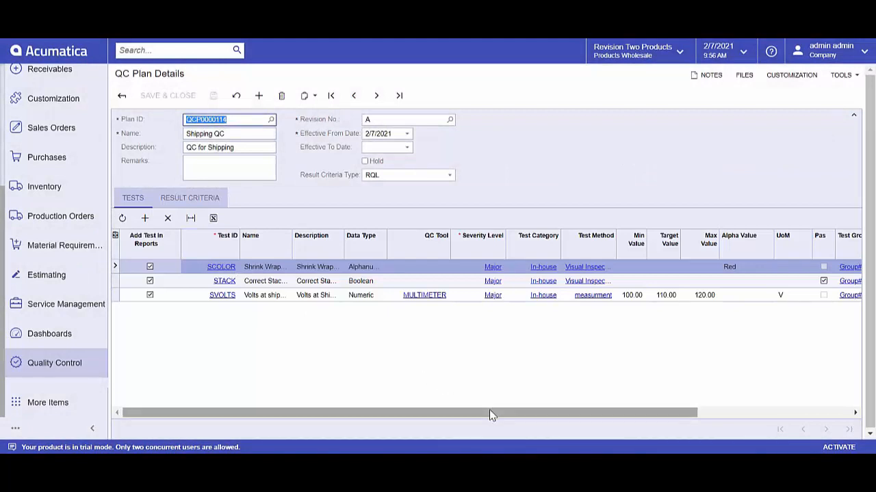
# Step: Look up the severity levels available for the SCOLOR test and select Major
pyautogui.moveTo(490, 412)
pyautogui.mouseDown()
pyautogui.moveTo(600, 412)
pyautogui.moveTo(592, 405)
pyautogui.mouseUp()
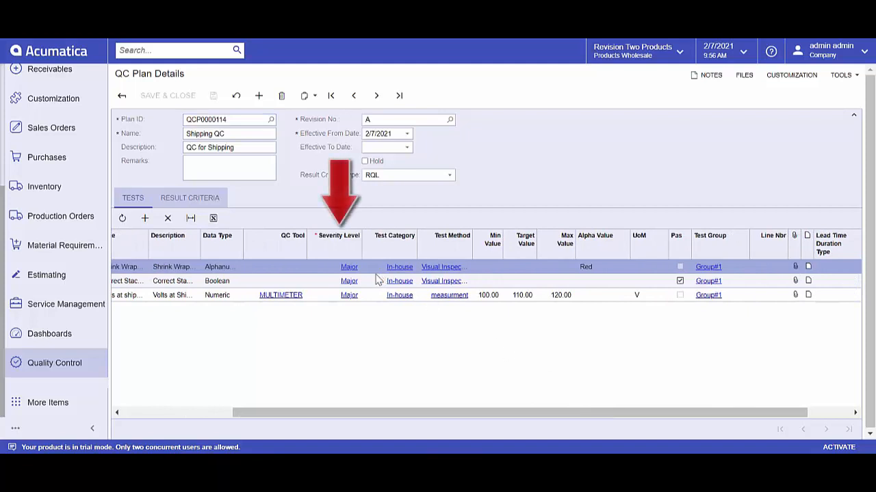
pyautogui.click(331, 270)
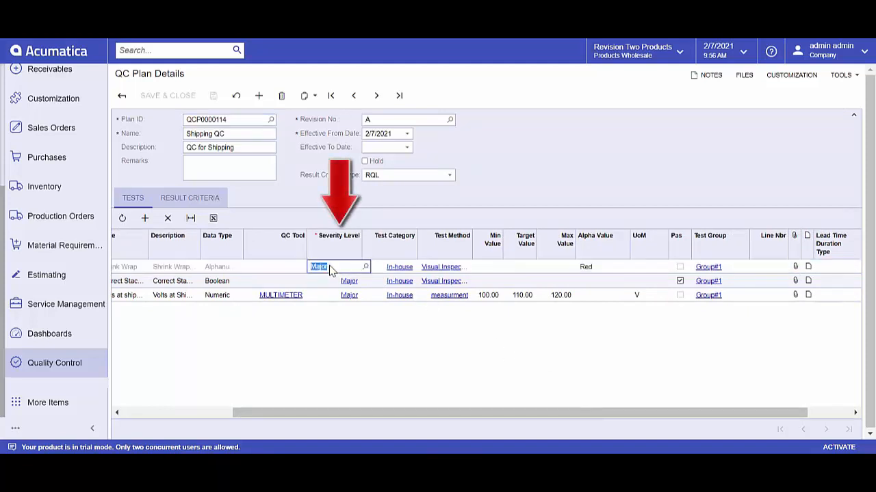
pyautogui.click(367, 267)
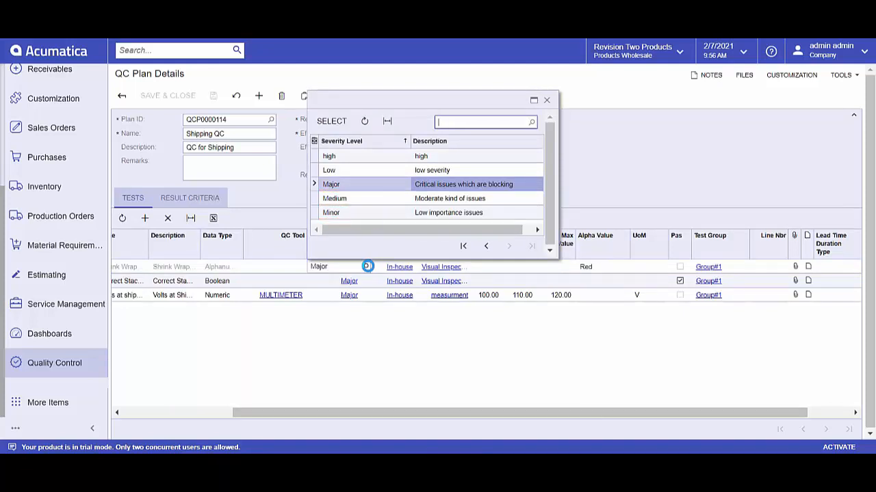
pyautogui.click(332, 121)
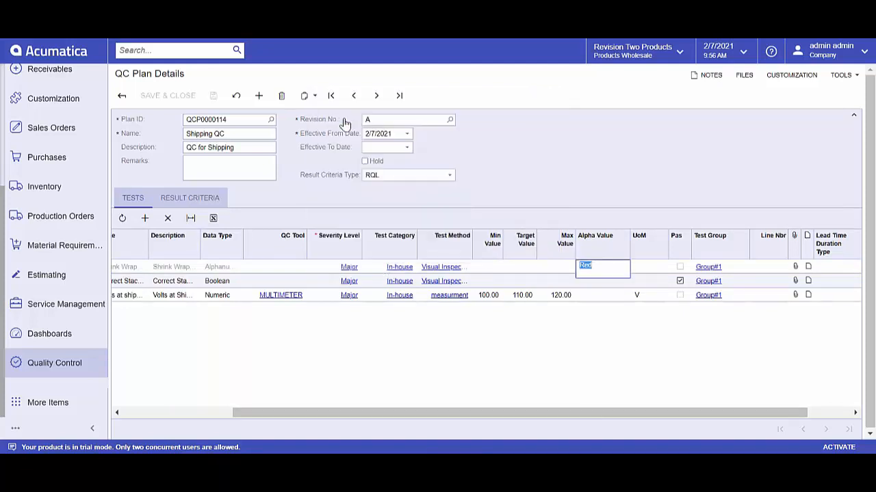
# Step: Examine the plan's result criteria, with the maximum defects allowed for each severity
pyautogui.moveTo(525, 415); pyautogui.dragTo(494, 416)
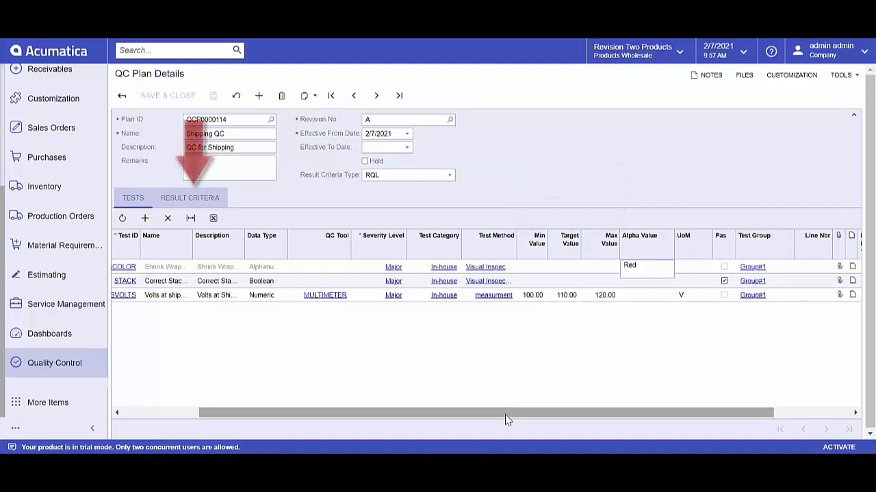
pyautogui.moveTo(505, 413); pyautogui.dragTo(336, 413)
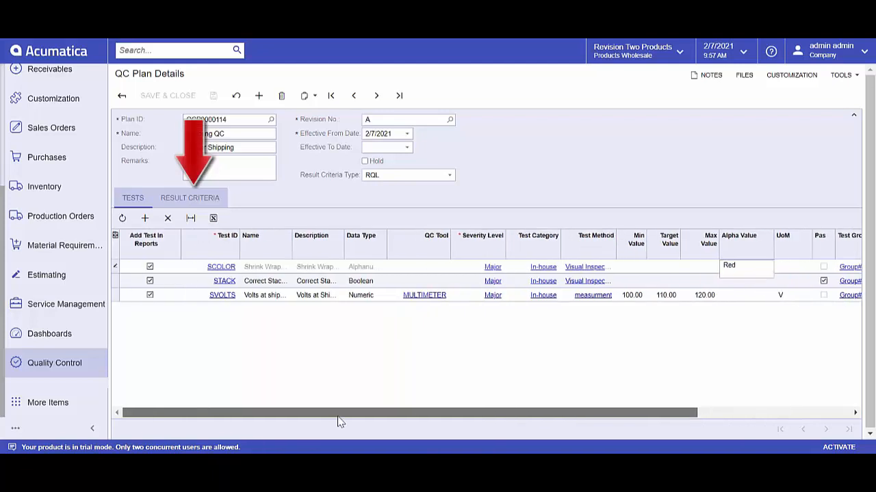
pyautogui.click(201, 199)
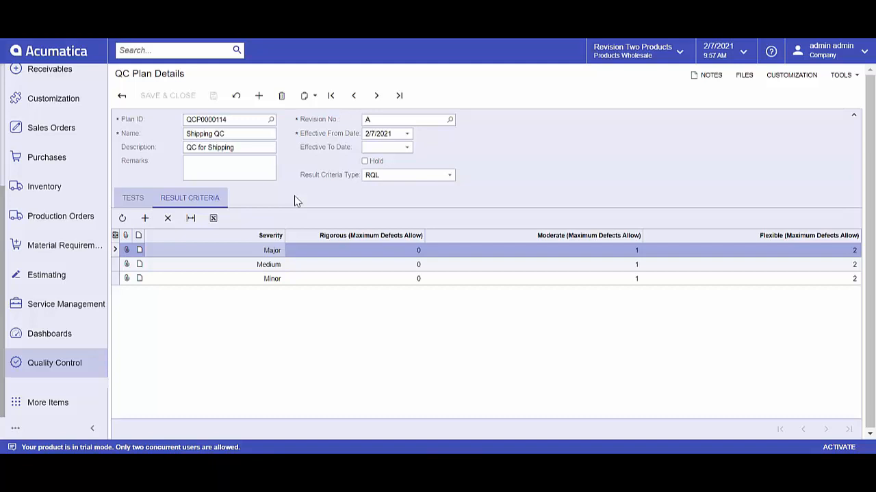
# Step: Open the inventory Item Classes and show the quality control settings of the ALLOTHER class
pyautogui.click(63, 368)
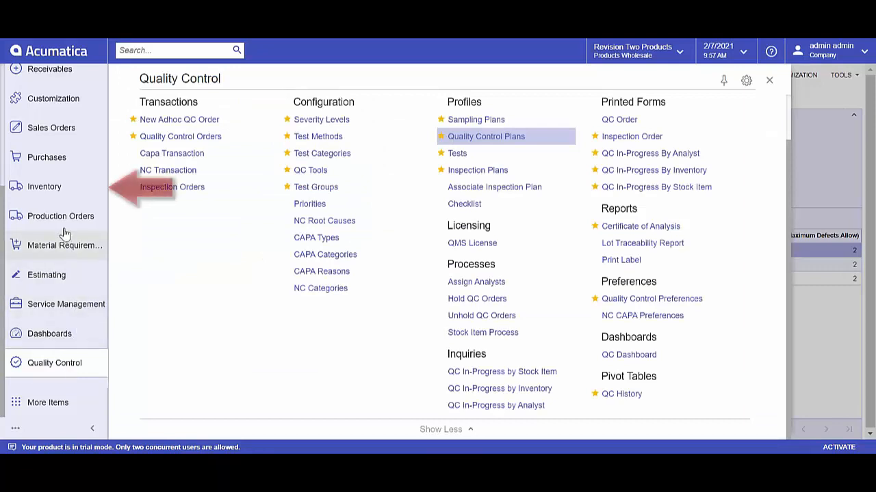
pyautogui.click(60, 196)
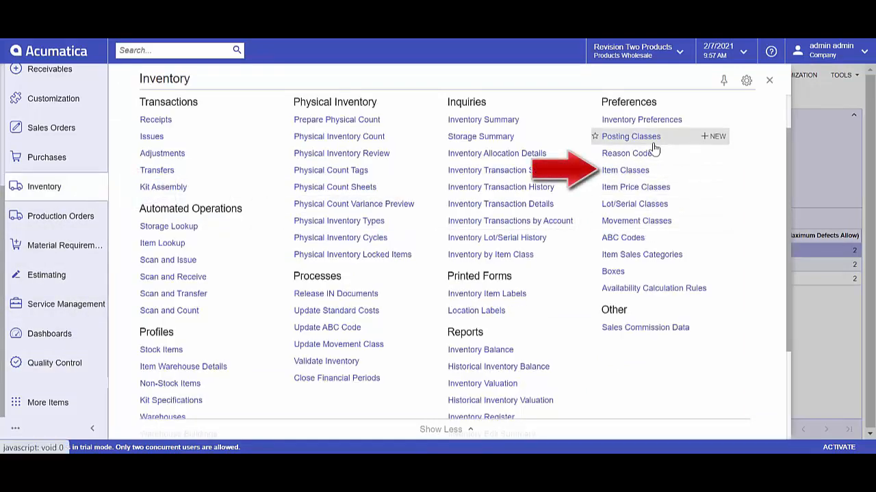
pyautogui.click(645, 171)
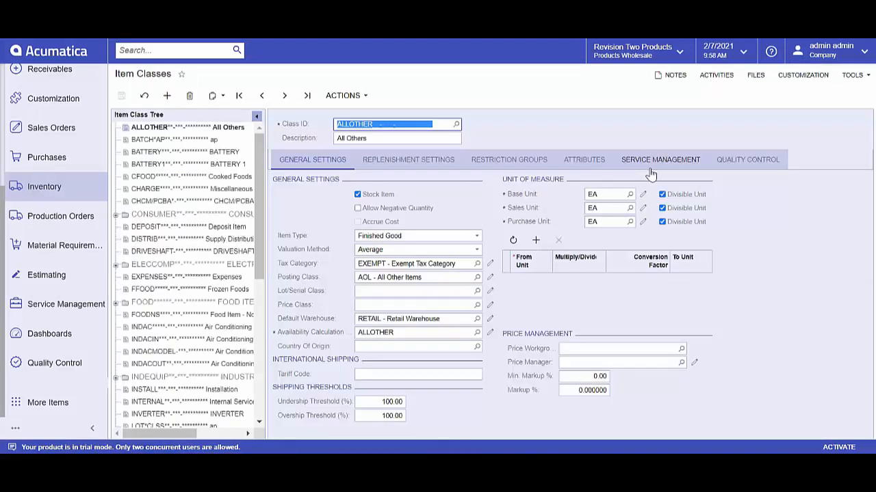
pyautogui.click(752, 164)
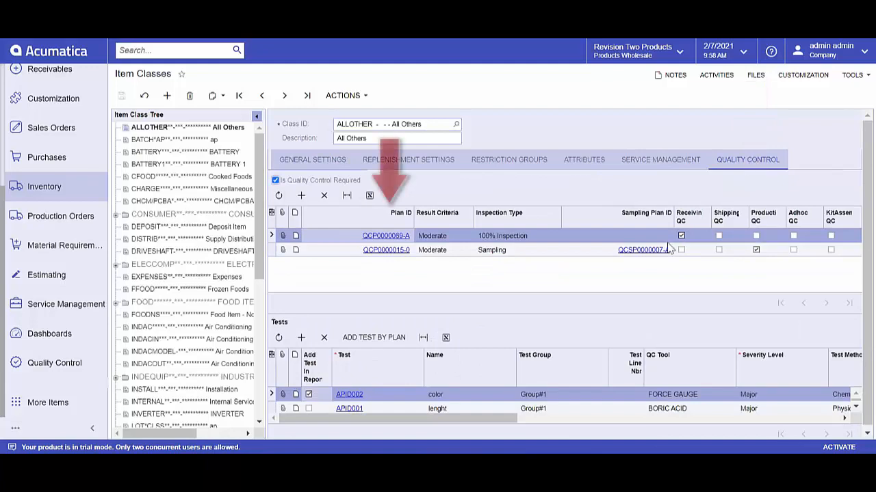
# Step: Examine the details of plan QCP0000015 and its result criteria and inspection type choices in the item class
pyautogui.click(408, 251)
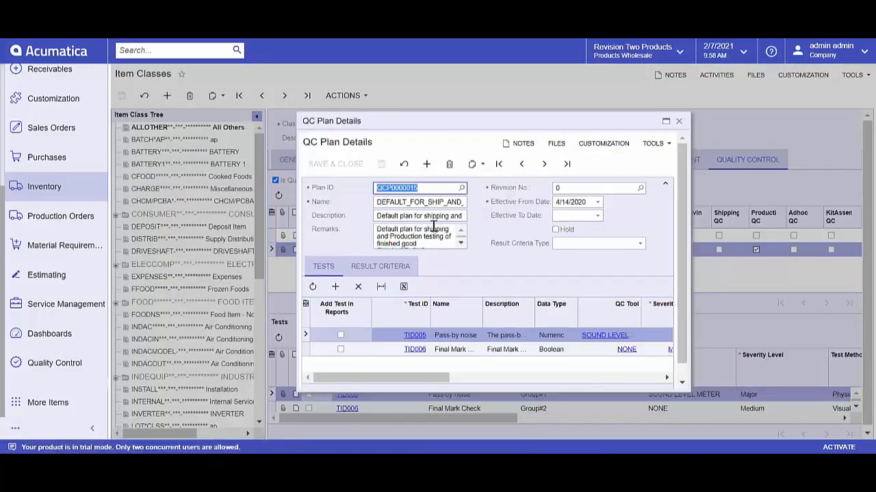
pyautogui.click(679, 121)
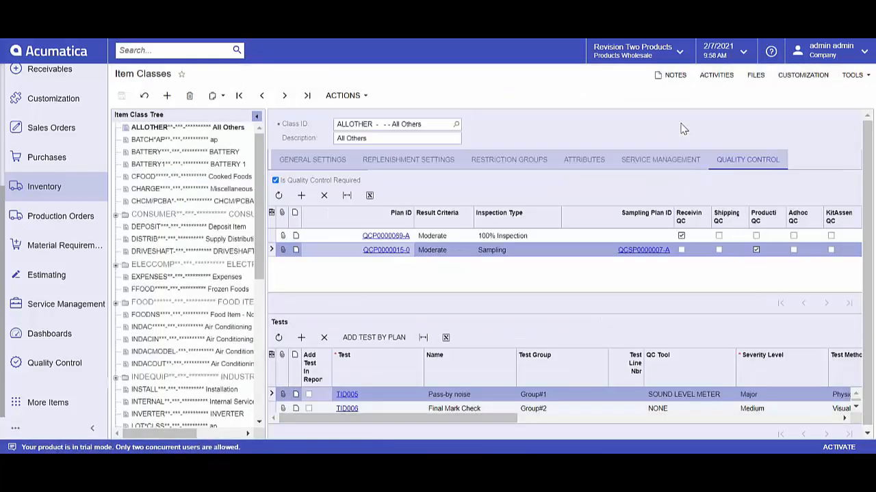
pyautogui.click(472, 252)
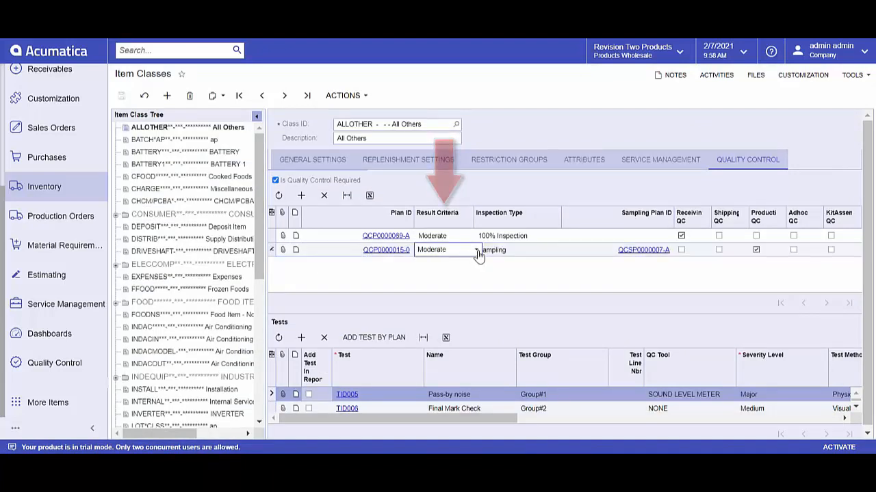
pyautogui.click(477, 252)
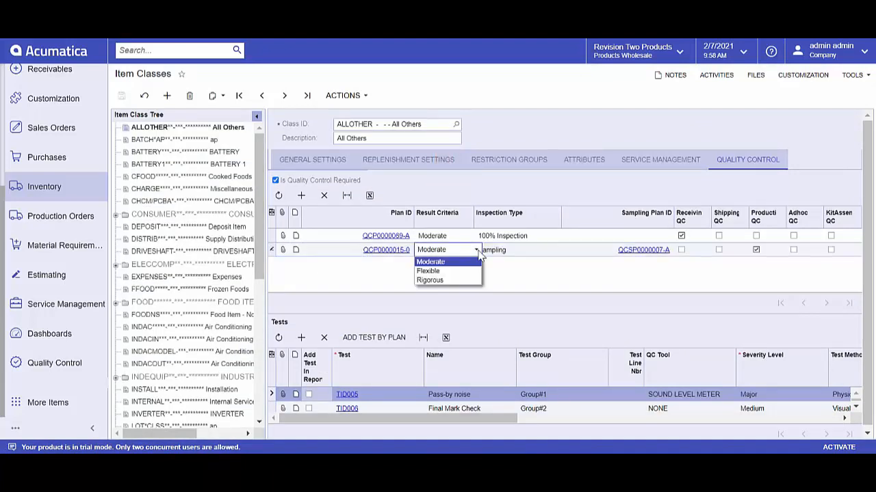
pyautogui.click(479, 252)
pyautogui.click(547, 255)
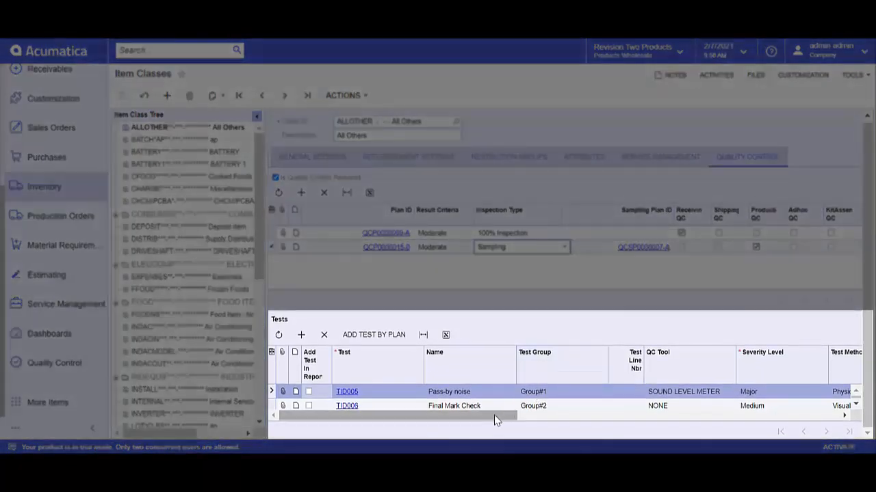
# Step: Set the minimum value of the Pass-by noise test to 10 and save the item class
pyautogui.moveTo(508, 419); pyautogui.dragTo(654, 429)
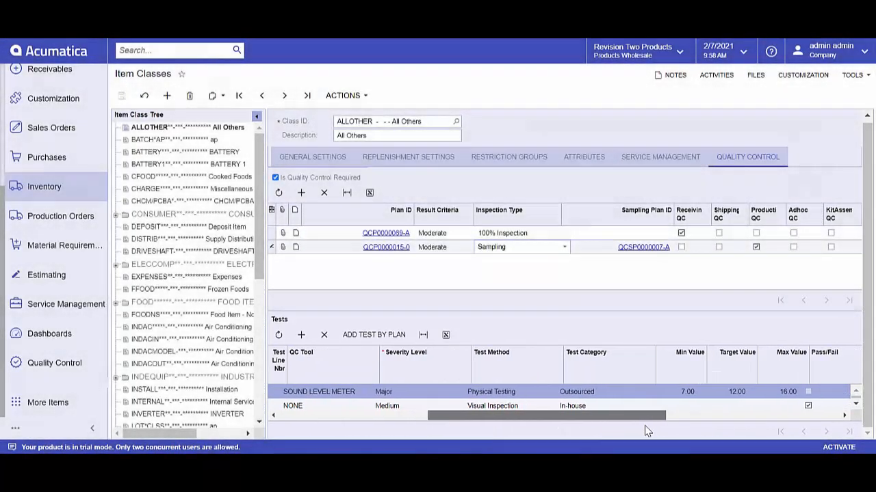
pyautogui.click(679, 391)
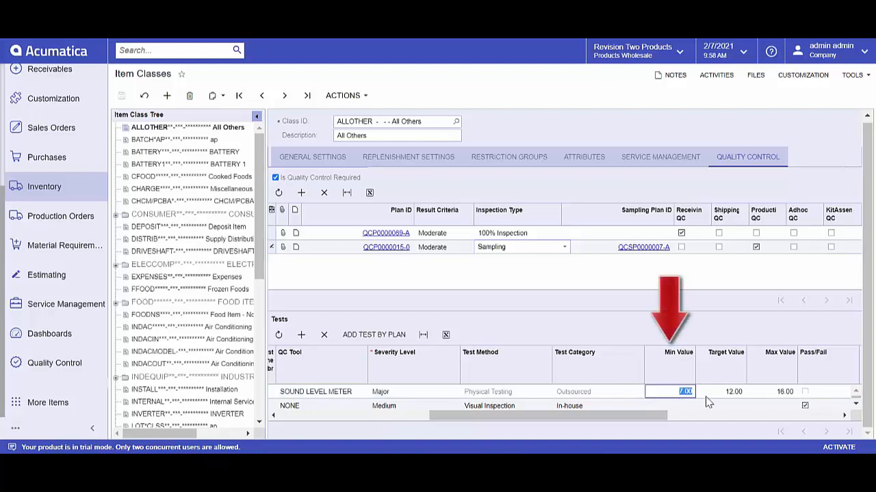
pyautogui.write('10')
pyautogui.press('Tab')
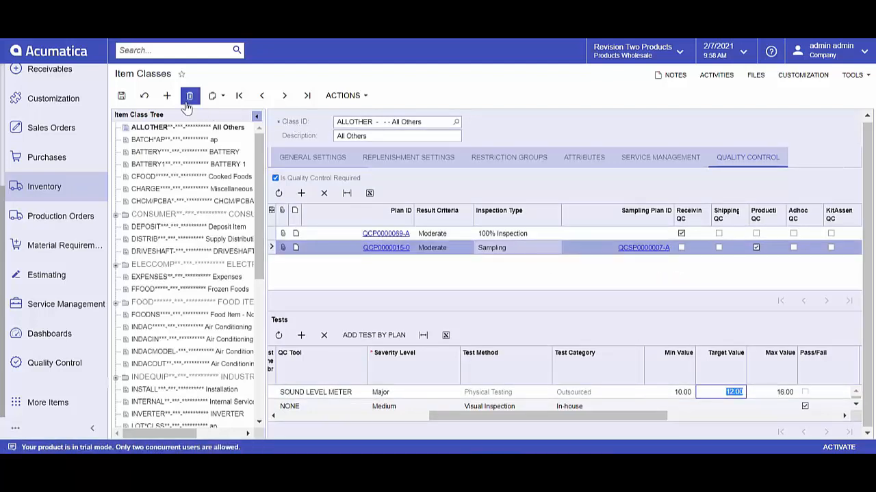
pyautogui.click(121, 95)
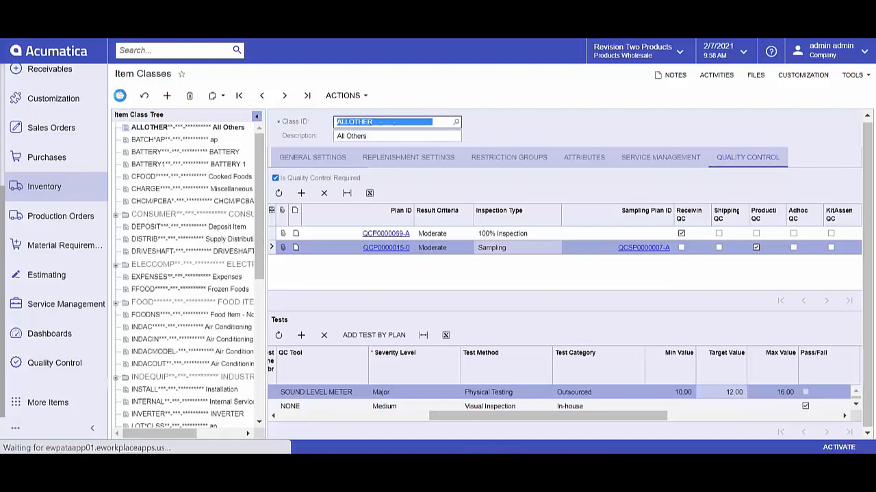
# Step: Show the item class actions to find Apply QC to Stock Item
pyautogui.click(365, 100)
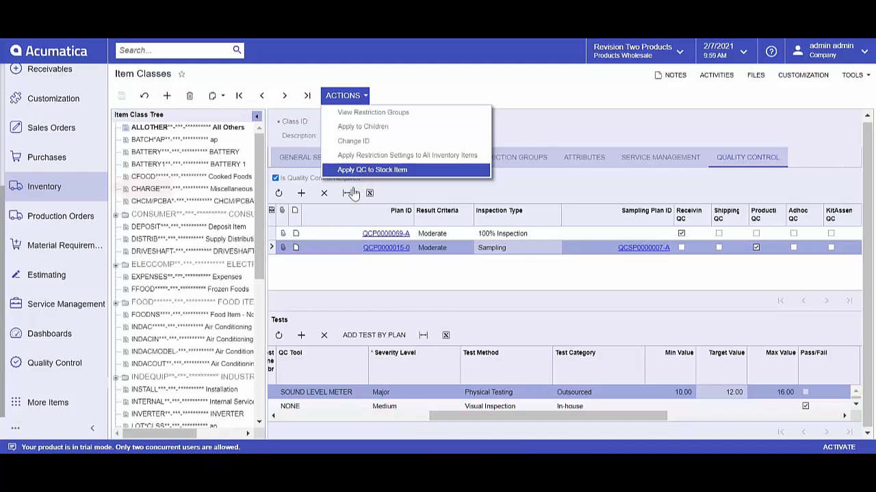
# Step: Open stock item SHELL-02 from the inventory Stock Items and show its quality control settings
pyautogui.click(53, 188)
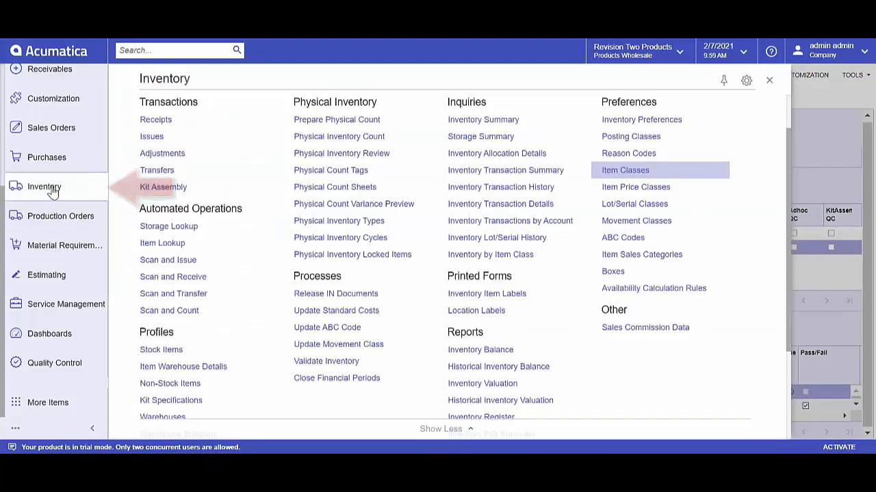
pyautogui.click(177, 351)
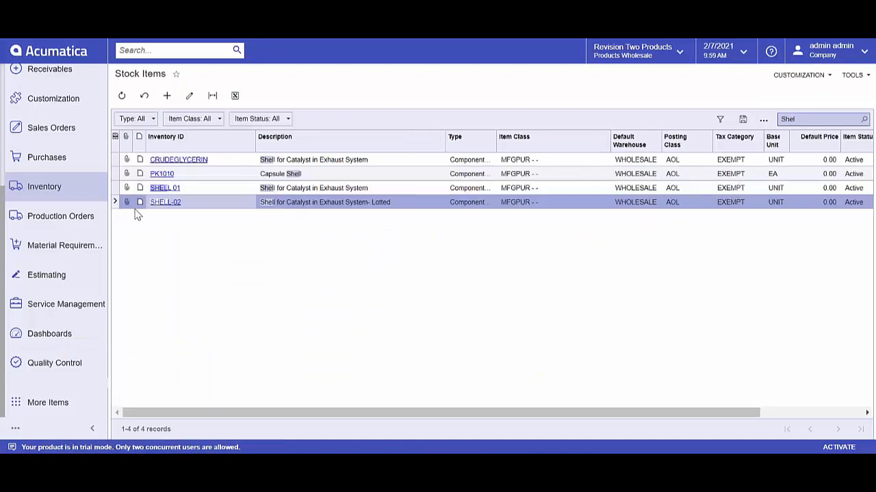
pyautogui.click(164, 202)
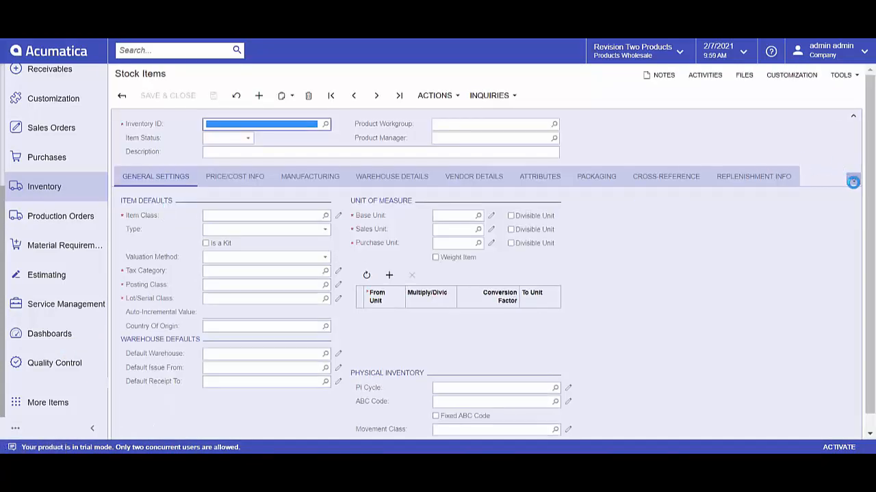
pyautogui.click(853, 180)
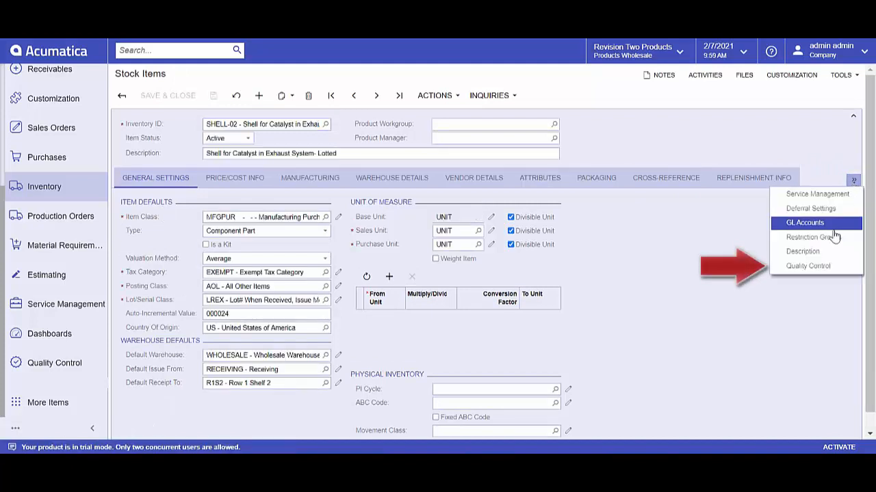
pyautogui.click(815, 267)
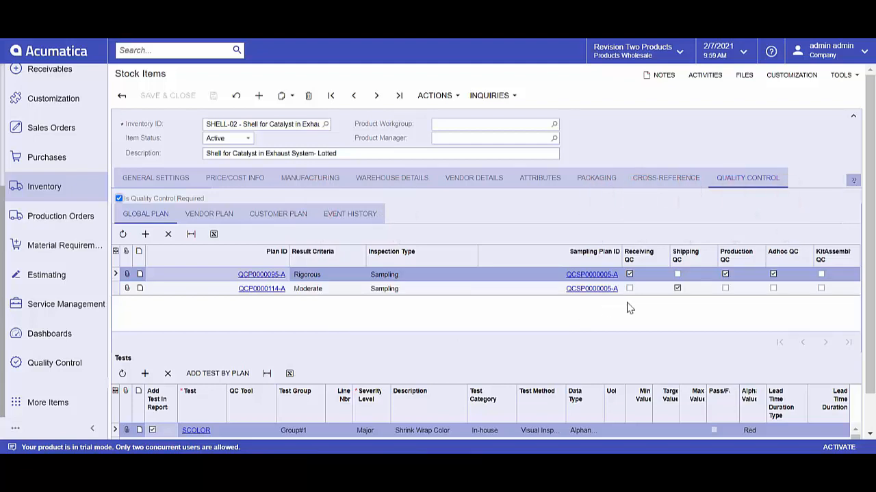
# Step: Set the minimum value of the SVOLTS test to 87 in the global plan and save the stock item
pyautogui.scroll(-1, 627, 307)
pyautogui.click(643, 405)
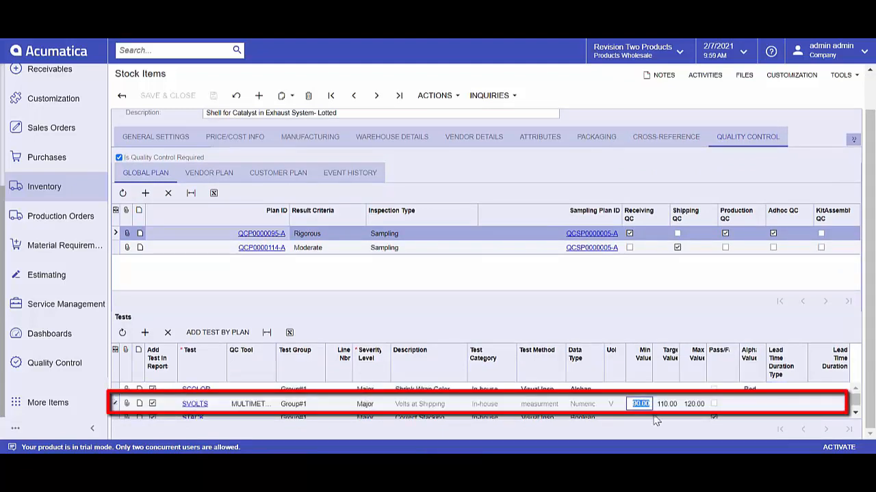
pyautogui.write('8')
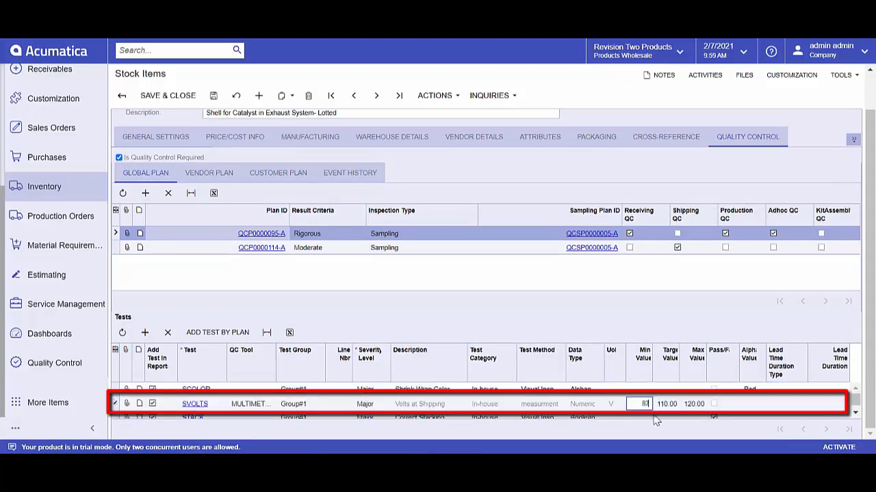
pyautogui.write('7')
pyautogui.press('Tab')
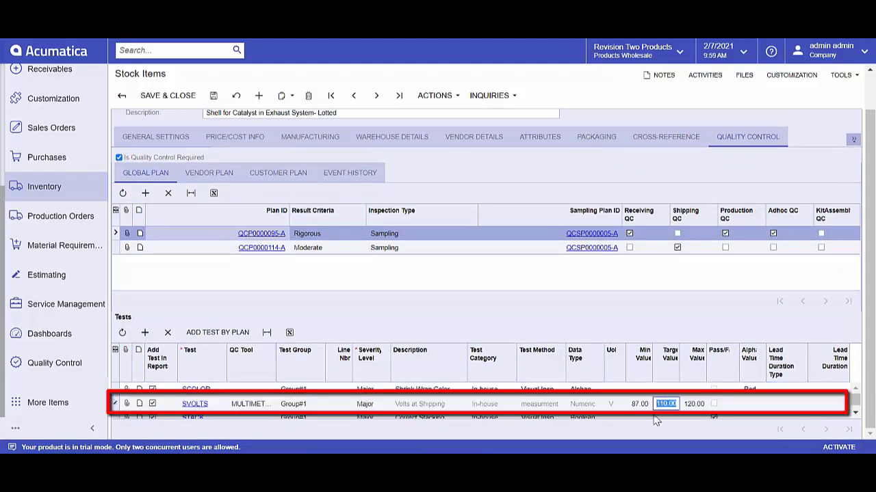
pyautogui.click(217, 104)
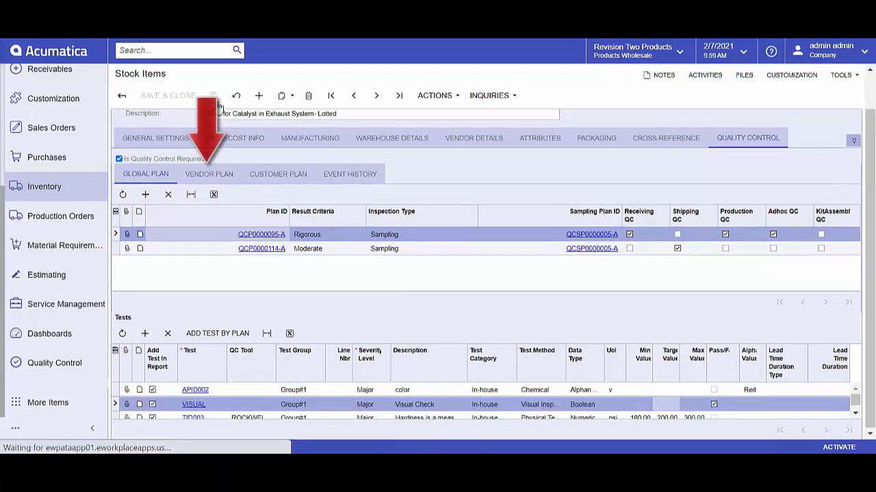
# Step: Review the vendor plan, customer plan and event history in the stock item's quality control settings
pyautogui.click(215, 173)
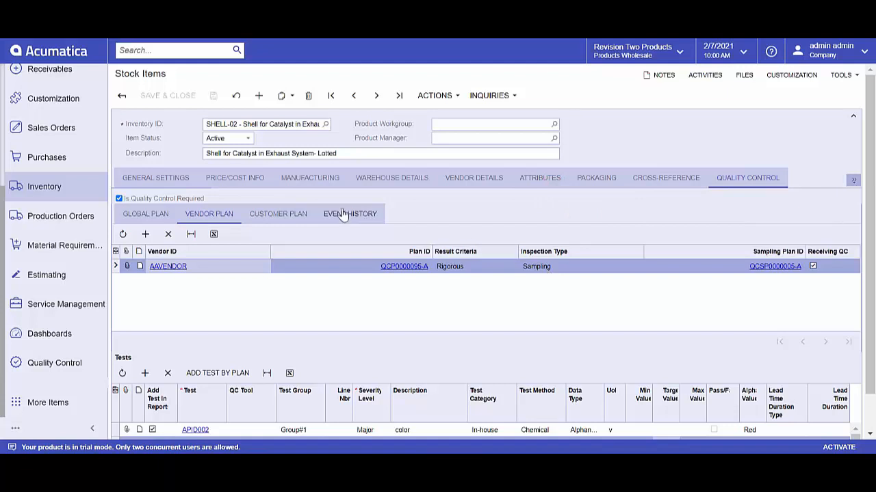
pyautogui.click(284, 214)
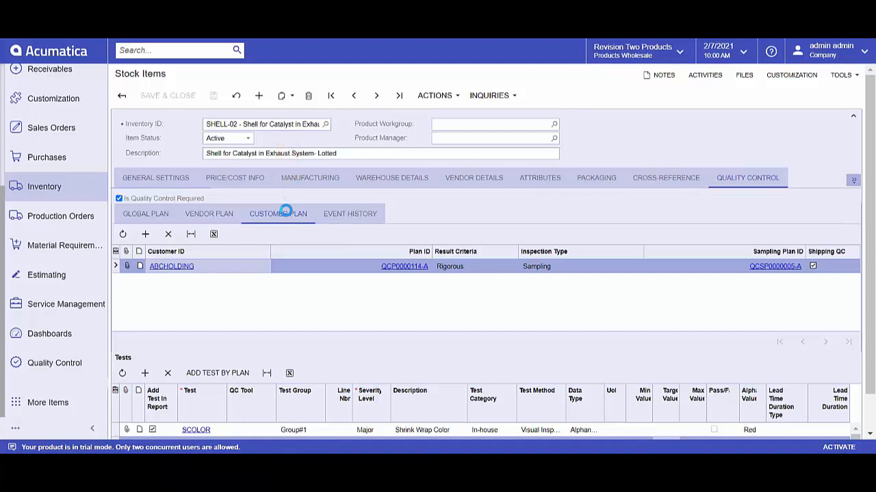
pyautogui.click(364, 213)
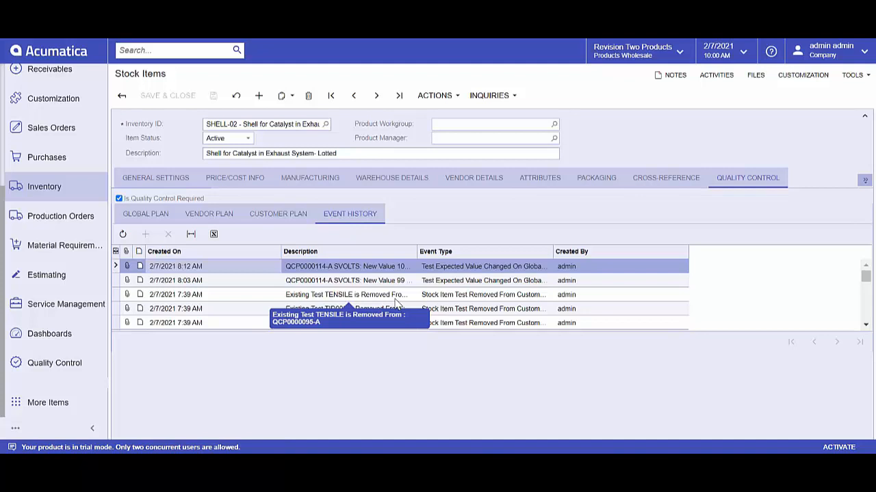
# Step: Start a new normal purchase order in Purchases with AASERVICES as the vendor
pyautogui.click(46, 157)
pyautogui.click(176, 123)
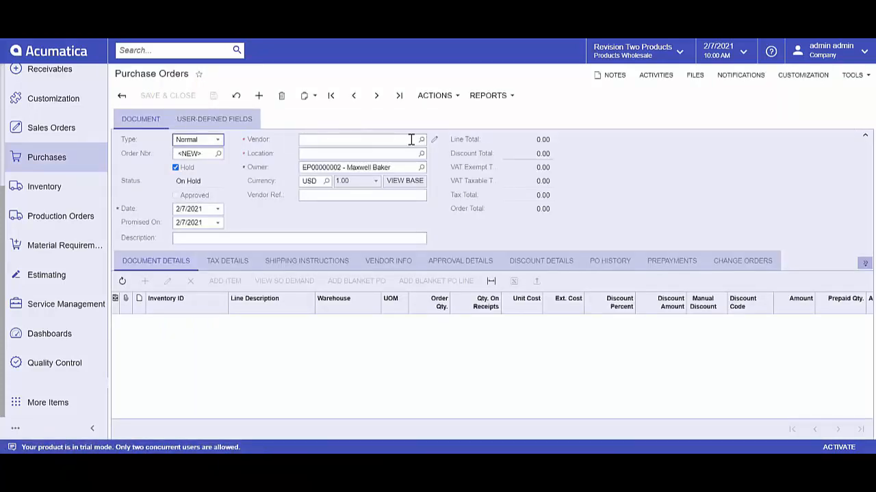
pyautogui.click(421, 140)
pyautogui.doubleClick(368, 222)
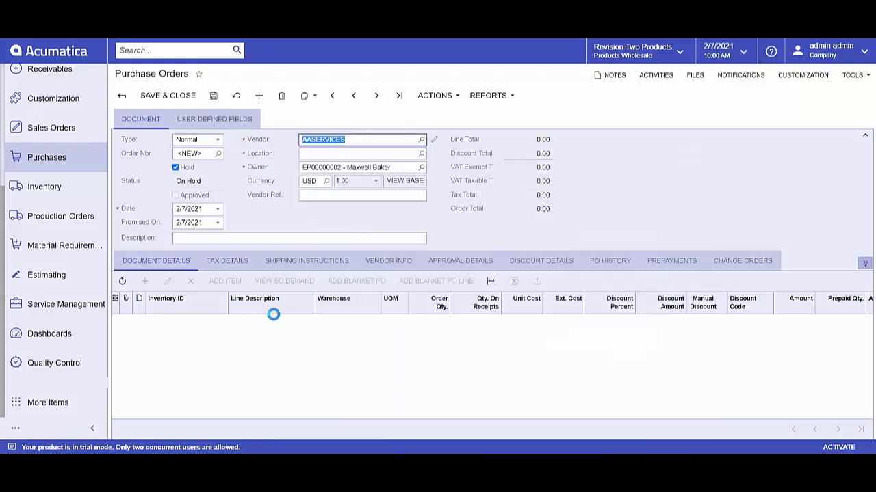
# Step: Add an order line for item SHELL-02 with an order quantity of 1
pyautogui.click(201, 332)
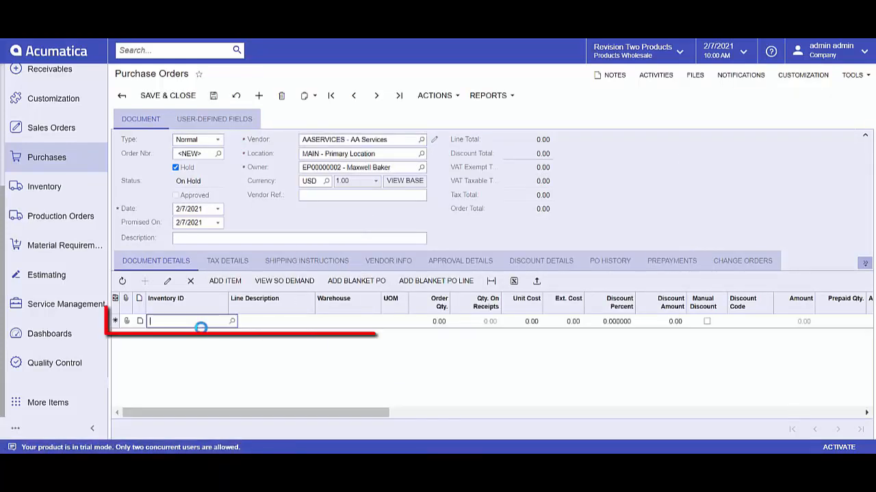
pyautogui.write('shel')
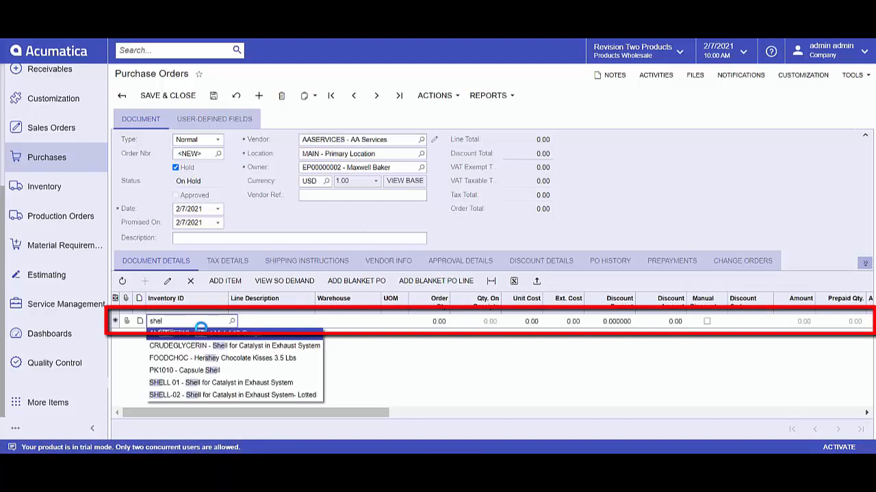
pyautogui.click(212, 371)
pyautogui.press('Tab')
pyautogui.press('Tab')
pyautogui.press('Tab')
pyautogui.press('Tab')
pyautogui.write('1')
pyautogui.press('Tab')
# Step: Take the purchase order off hold, save it and approve it
pyautogui.click(175, 167)
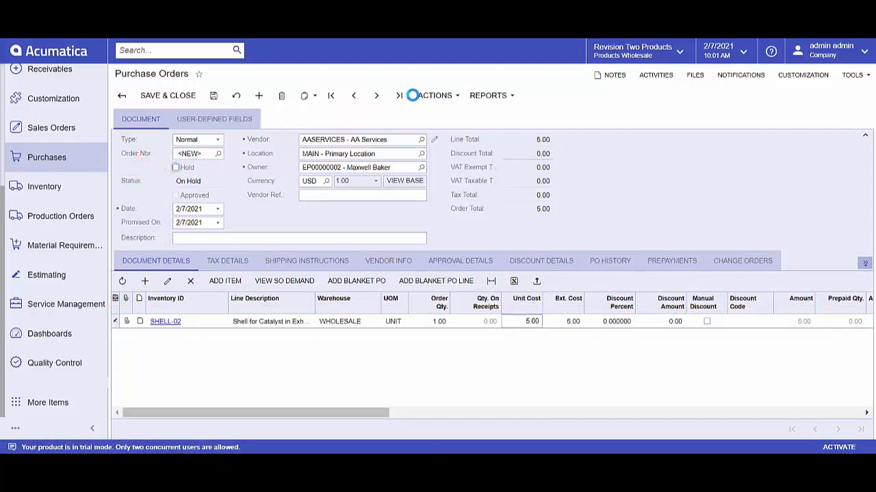
pyautogui.click(215, 97)
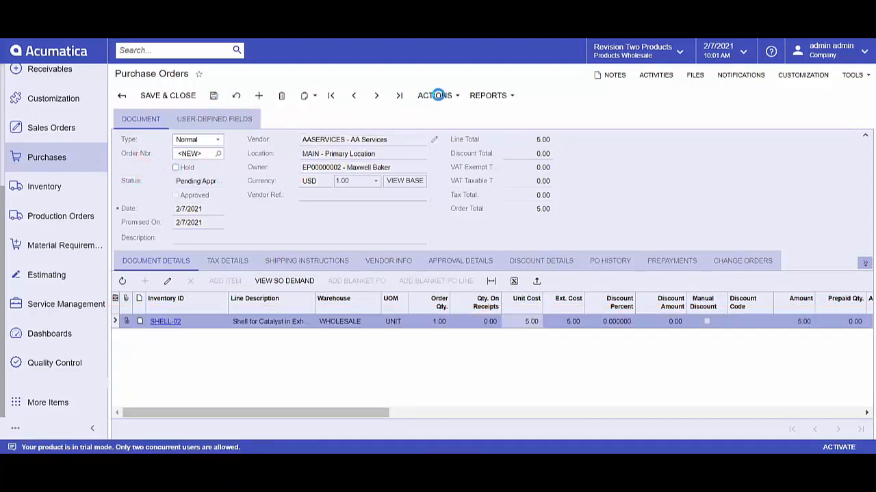
pyautogui.click(439, 97)
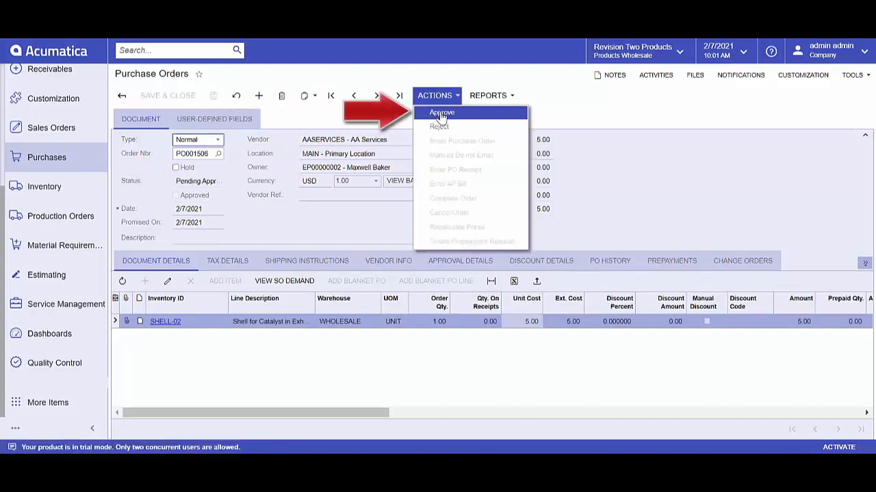
pyautogui.click(440, 115)
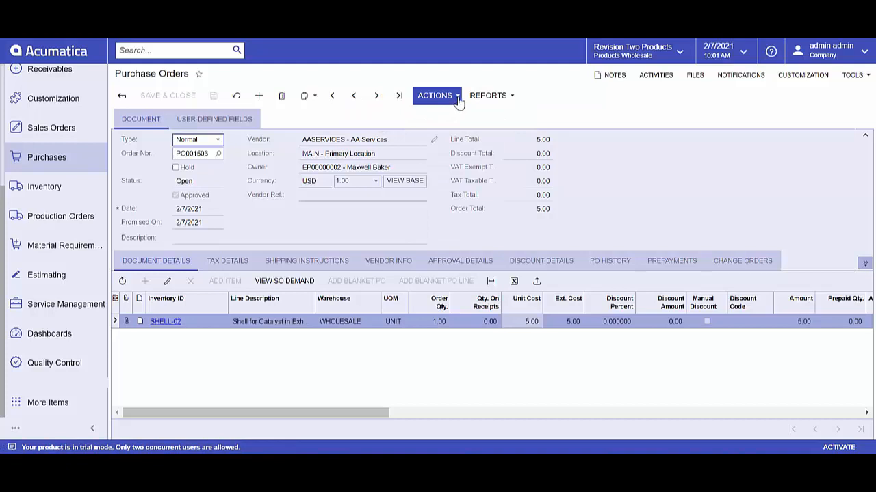
# Step: Enter a PO receipt from the order and allocate its SHELL-02 line to lot RAK1201 with expiration date 2/8/2021
pyautogui.click(457, 97)
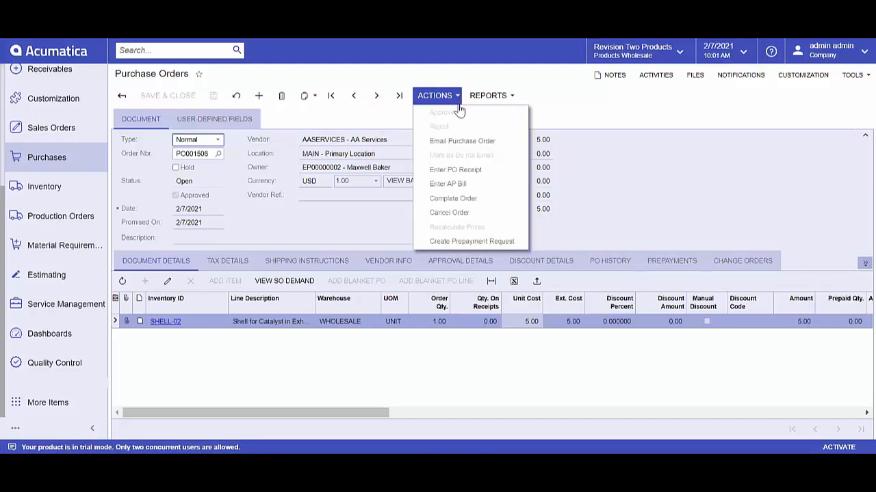
pyautogui.click(441, 170)
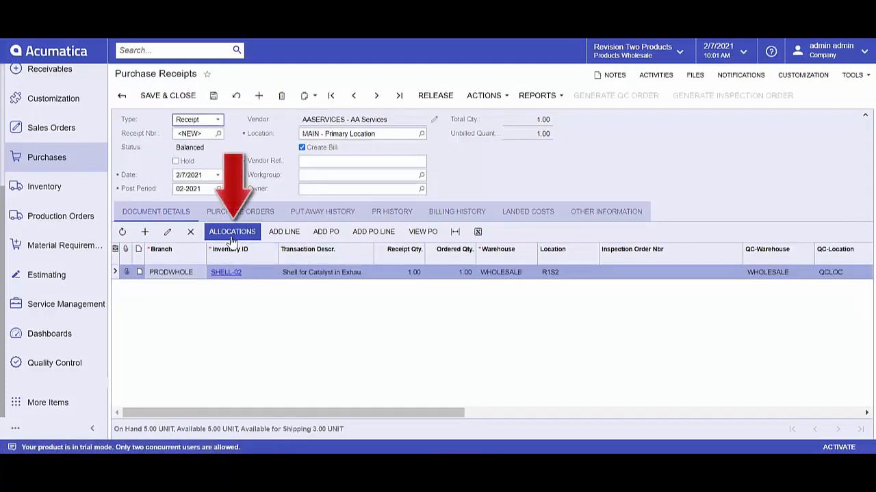
pyautogui.click(232, 235)
pyautogui.click(399, 221)
pyautogui.write('RA')
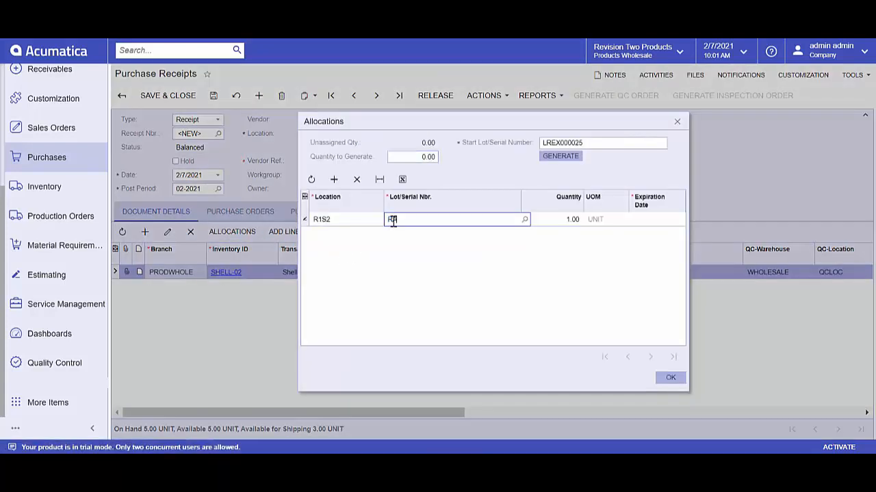
pyautogui.write('K120')
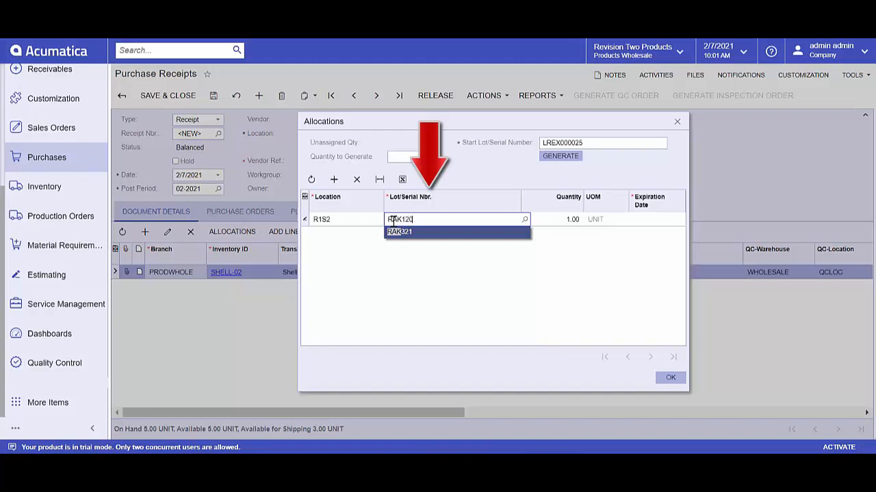
pyautogui.write('1')
pyautogui.press('Tab')
pyautogui.press('Tab')
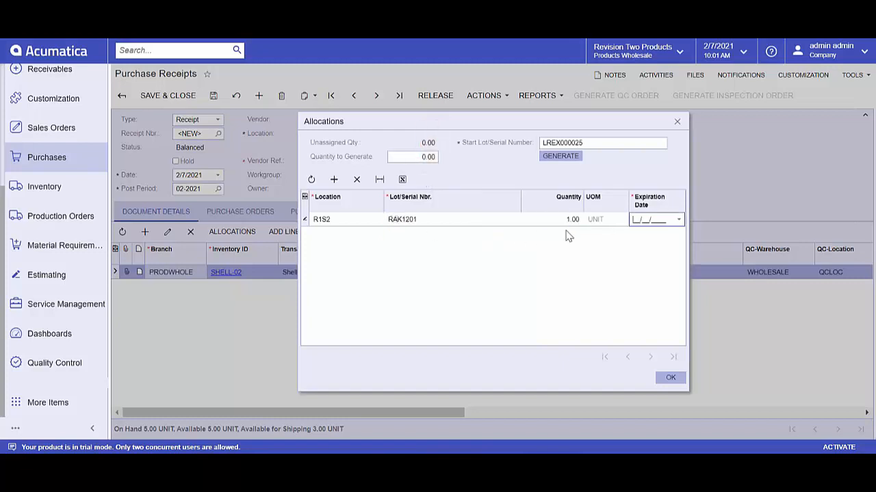
pyautogui.click(678, 219)
pyautogui.click(684, 281)
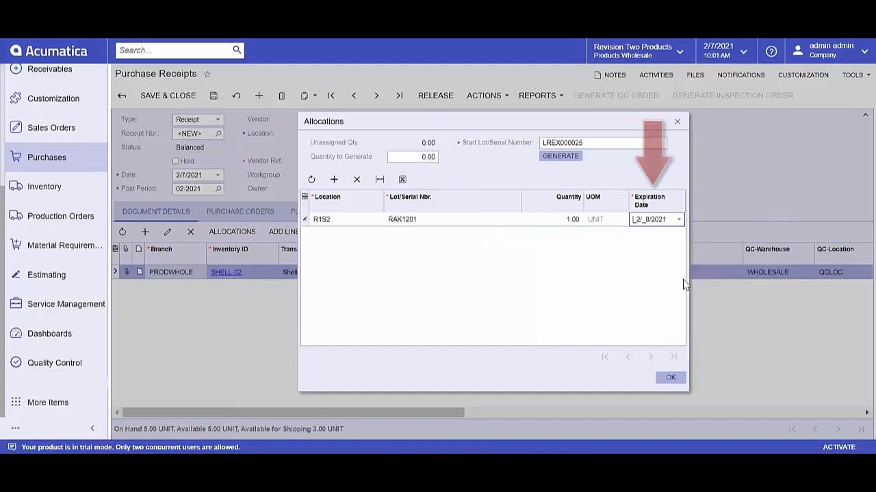
pyautogui.click(674, 378)
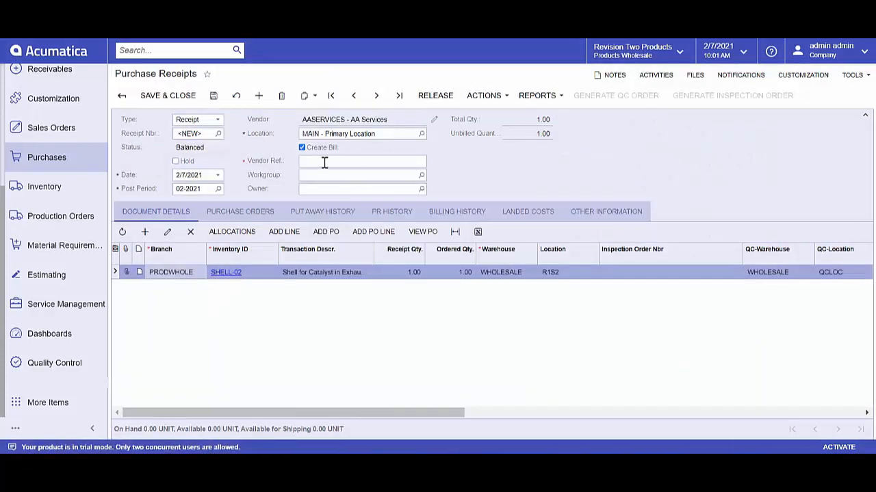
# Step: Enter vendor reference 123, release the purchase receipt and show the QC order number on its line
pyautogui.click(319, 163)
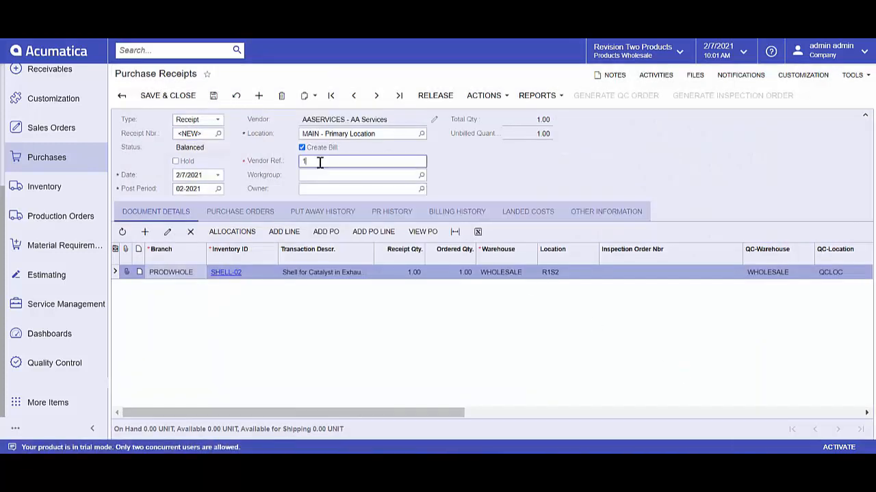
pyautogui.click(433, 100)
pyautogui.click(433, 96)
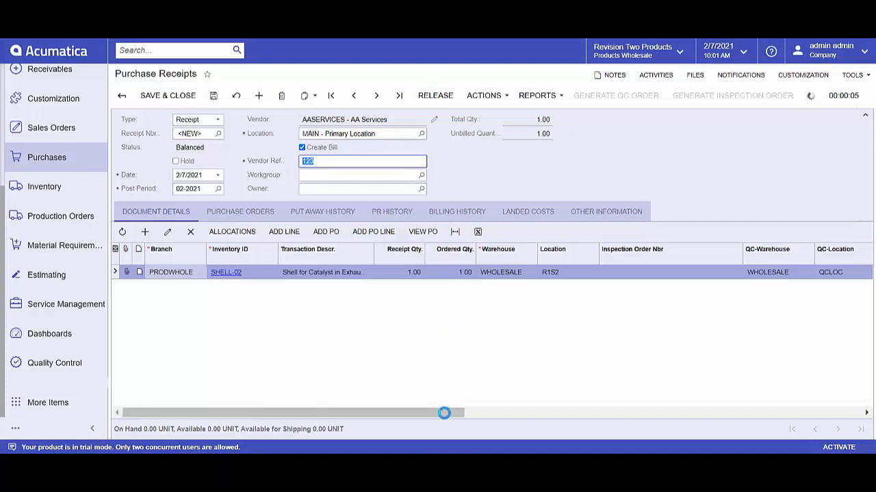
pyautogui.moveTo(444, 413); pyautogui.dragTo(510, 407)
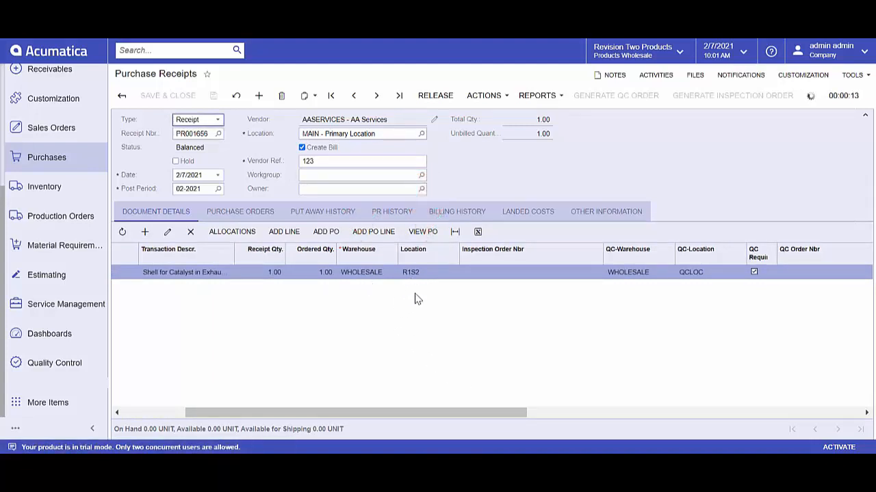
pyautogui.moveTo(483, 412); pyautogui.dragTo(560, 414)
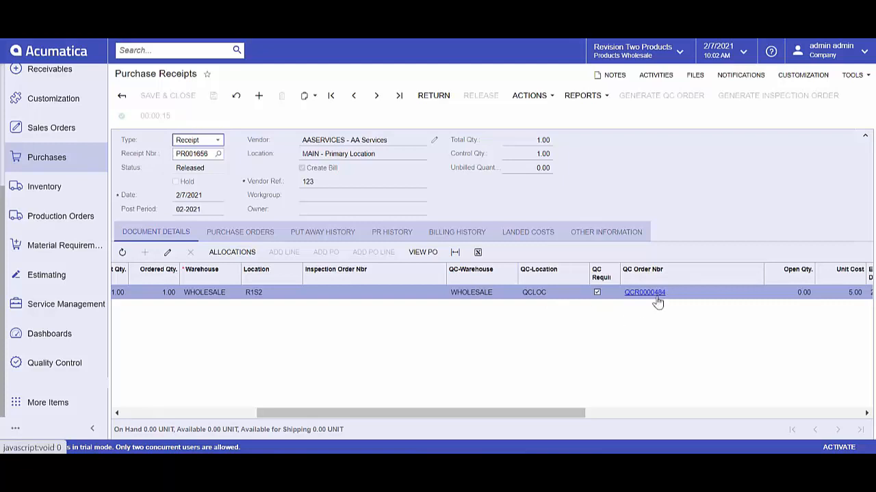
# Step: Open the newest SHELL-02 receiving QC order from the QC Dashboard and show its user-defined fields
pyautogui.click(58, 371)
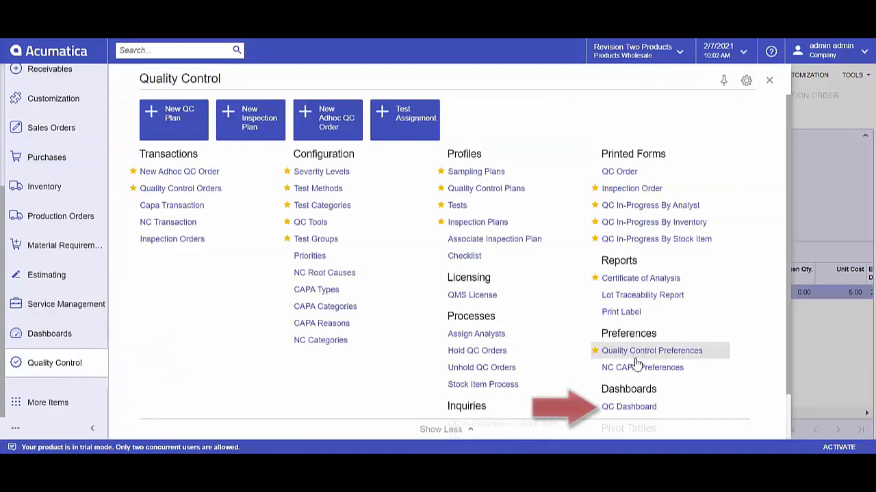
pyautogui.click(637, 408)
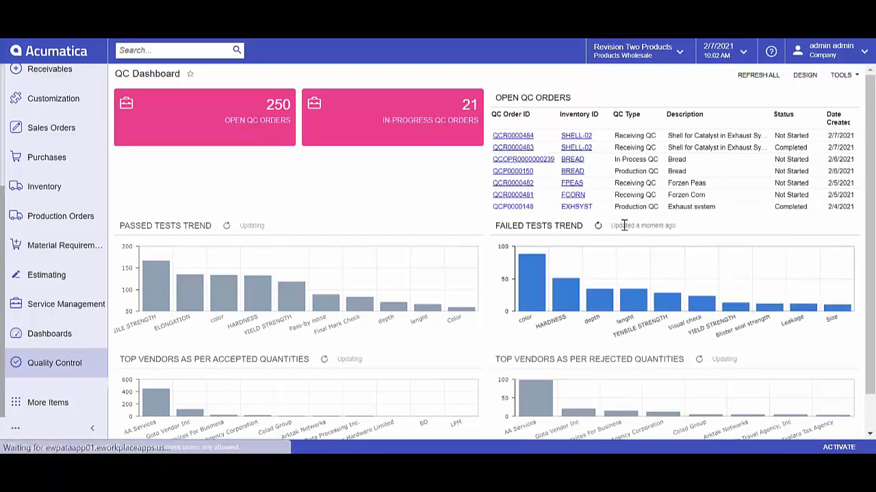
pyautogui.click(512, 135)
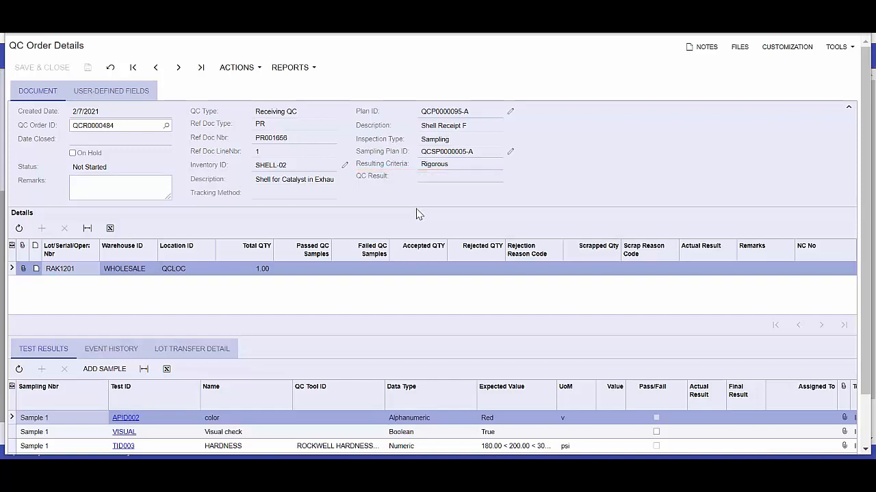
pyautogui.click(127, 91)
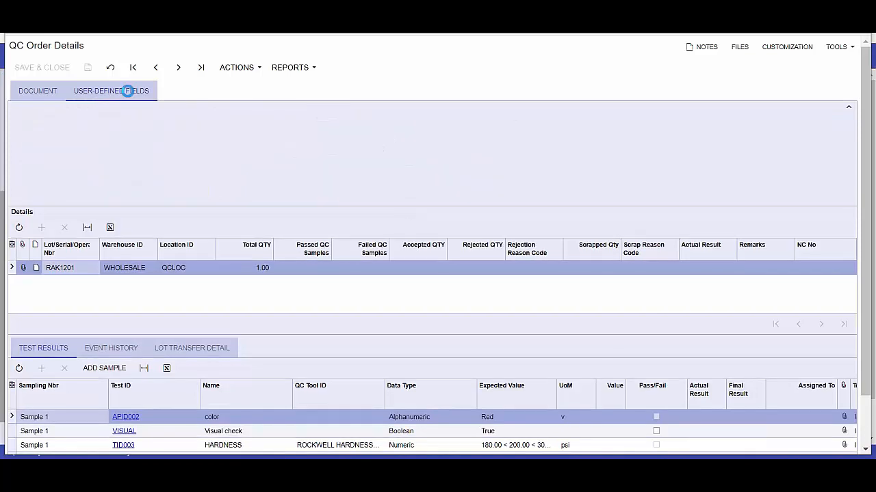
# Step: Set the QC order's AMCTOBAT Colors field to Blue Paint and check the order's attached files
pyautogui.click(242, 112)
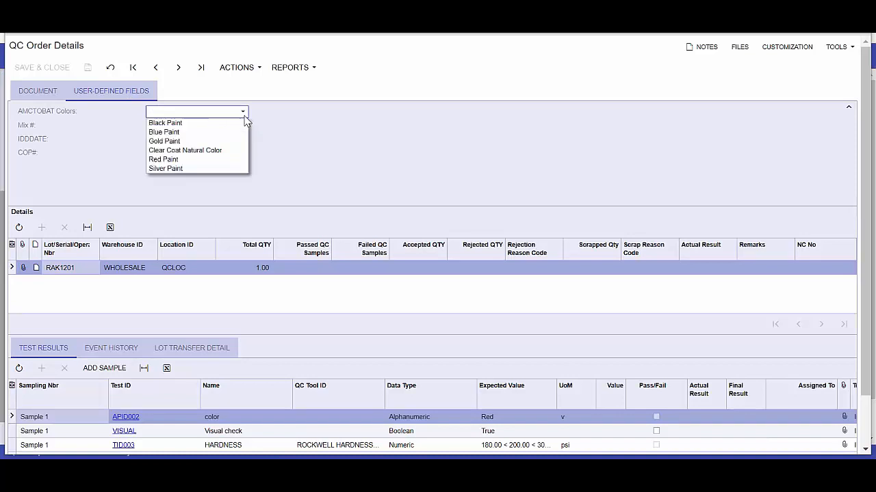
pyautogui.click(231, 135)
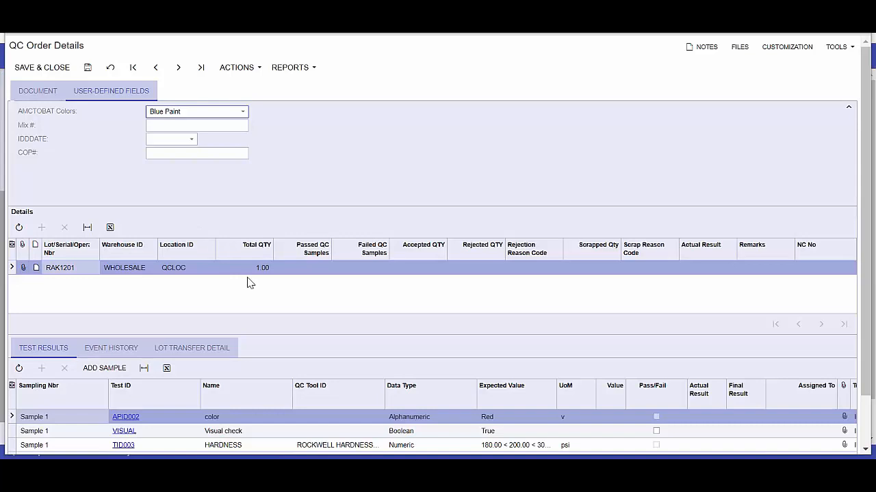
pyautogui.click(40, 94)
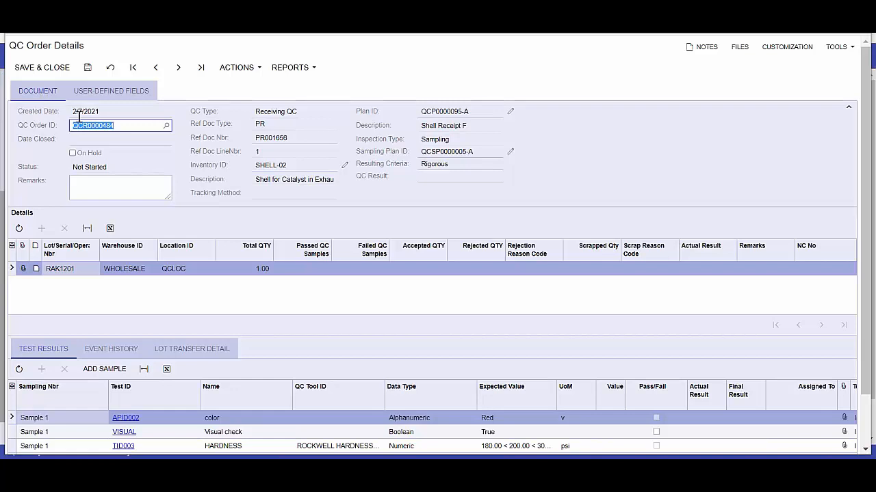
pyautogui.click(743, 48)
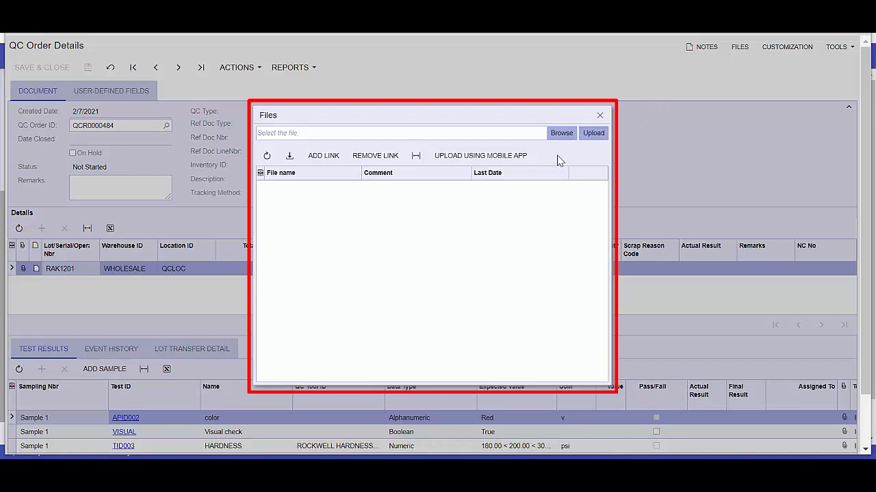
pyautogui.click(600, 115)
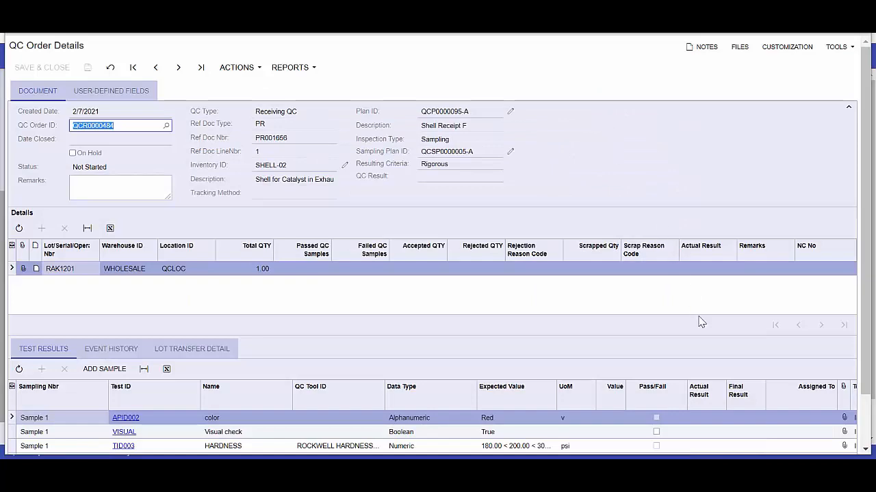
# Step: Record the color test's actual result as Fail and mark the Visual check test as passed
pyautogui.scroll(-1, 708, 335)
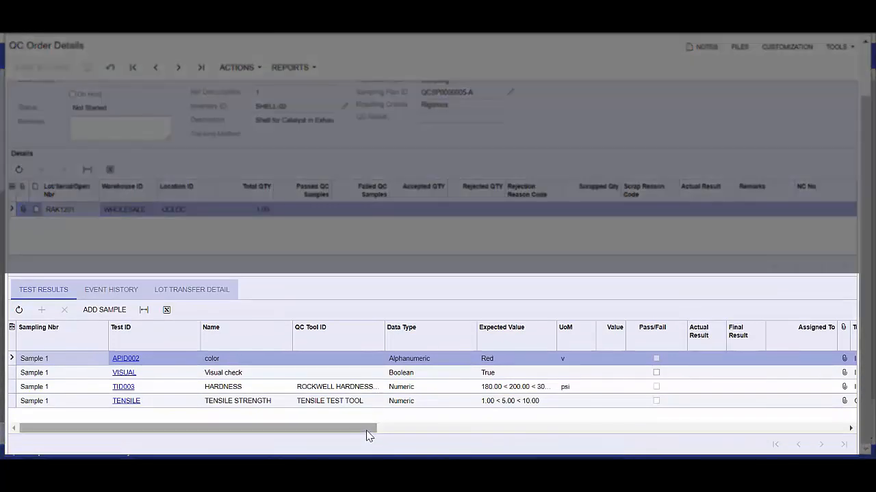
pyautogui.moveTo(371, 431); pyautogui.dragTo(455, 445)
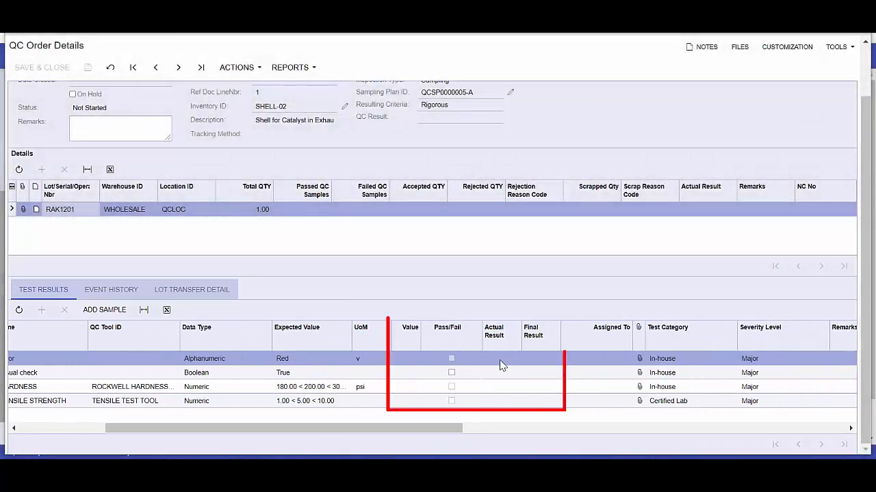
pyautogui.click(500, 363)
pyautogui.click(524, 358)
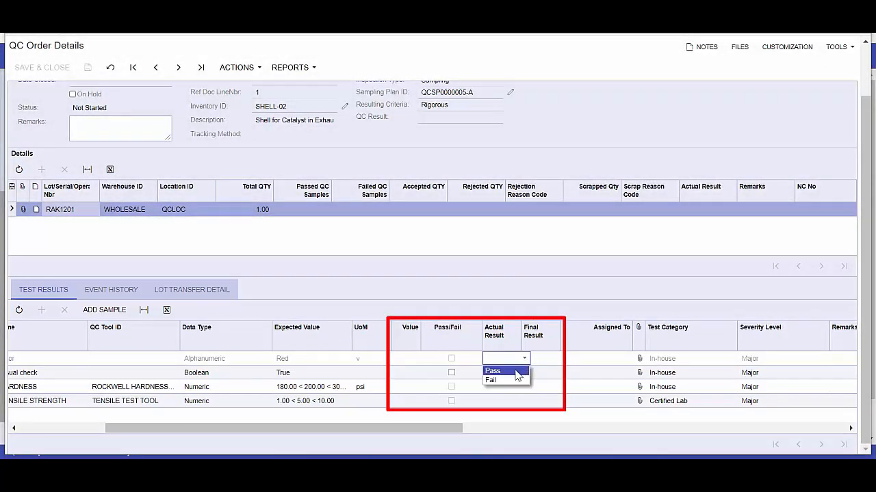
pyautogui.click(513, 380)
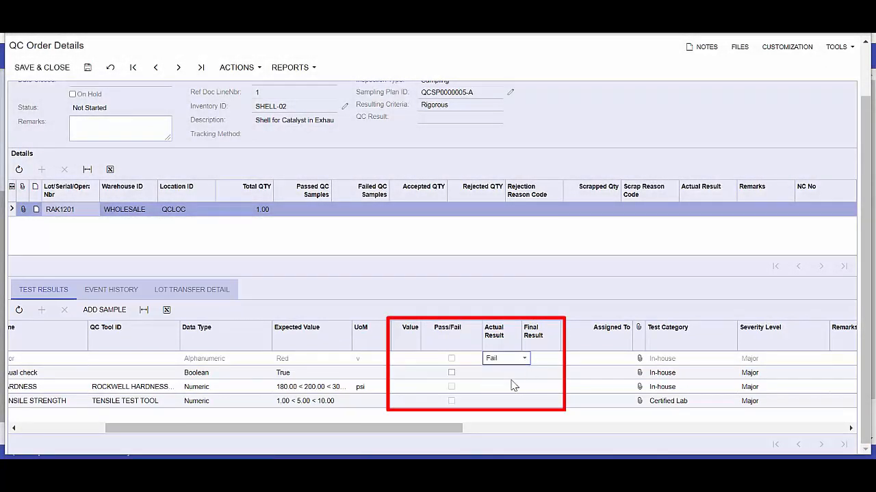
pyautogui.click(451, 373)
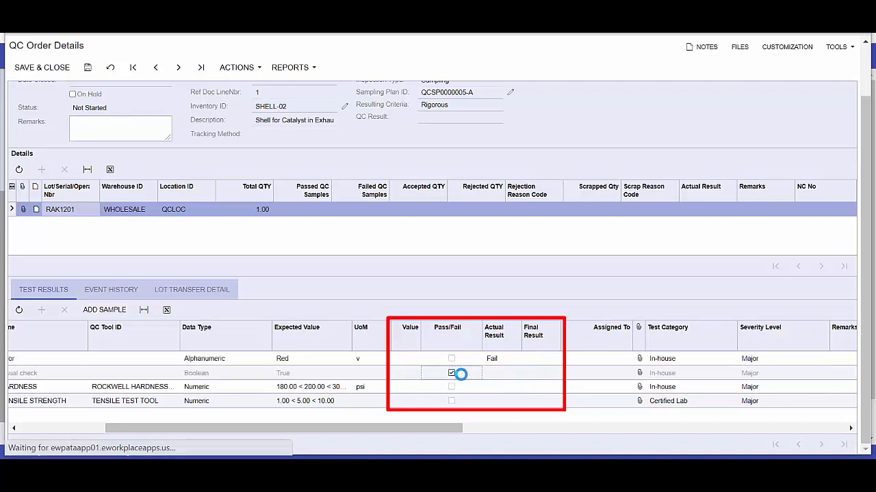
# Step: Enter test values of 178 for HARDNESS and 1 for TENSILE STRENGTH, and save the QC order
pyautogui.click(406, 389)
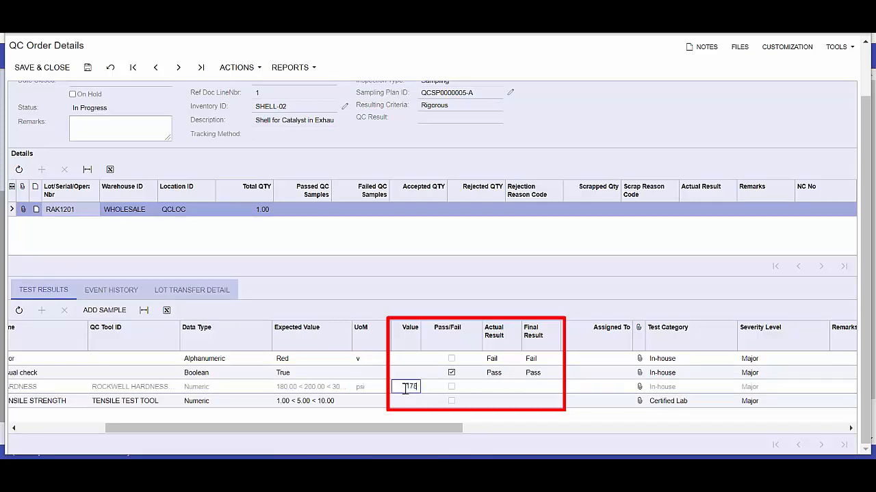
pyautogui.press('Tab')
pyautogui.click(409, 401)
pyautogui.write('1')
pyautogui.press('Tab')
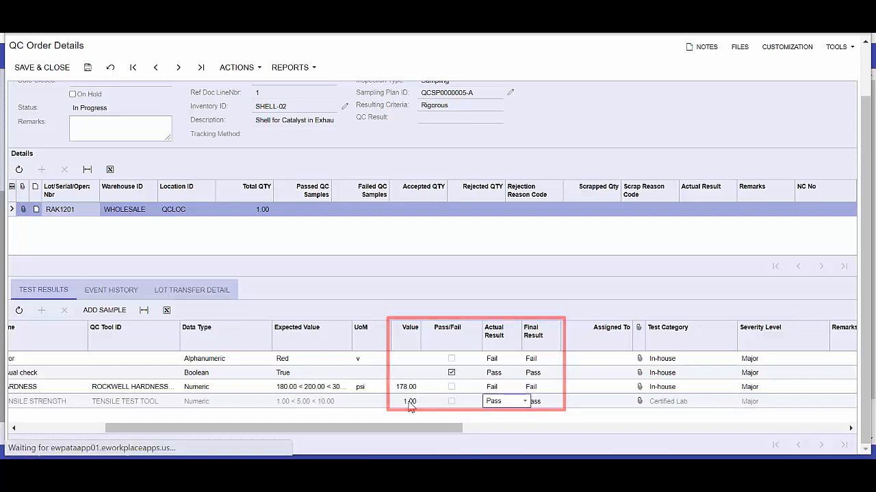
pyautogui.click(90, 69)
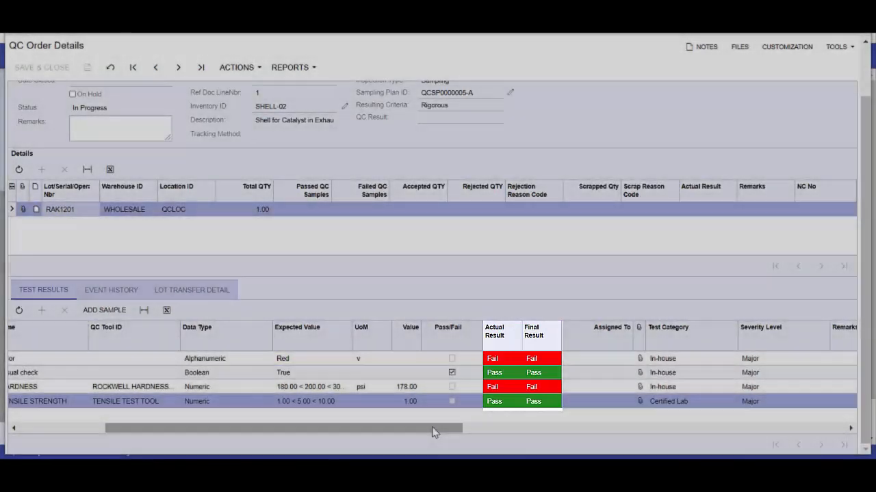
# Step: Review the QC order's event history and evaluate the test results
pyautogui.moveTo(434, 430); pyautogui.dragTo(333, 429)
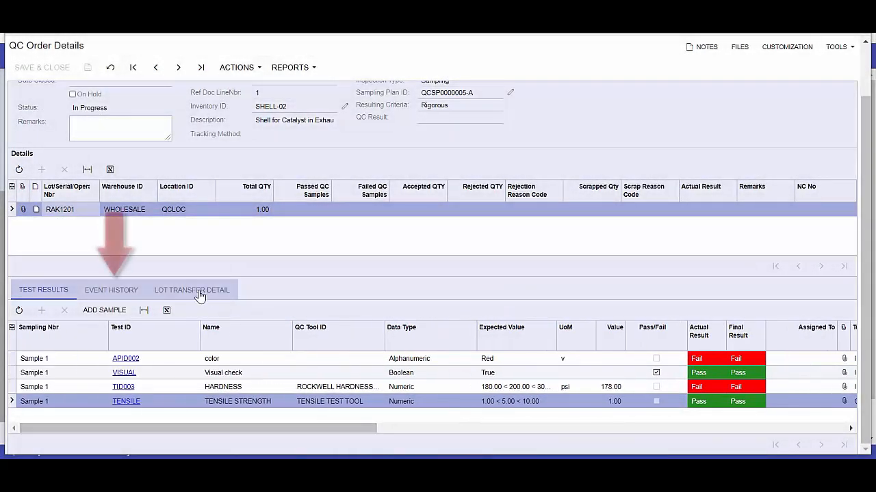
pyautogui.click(126, 292)
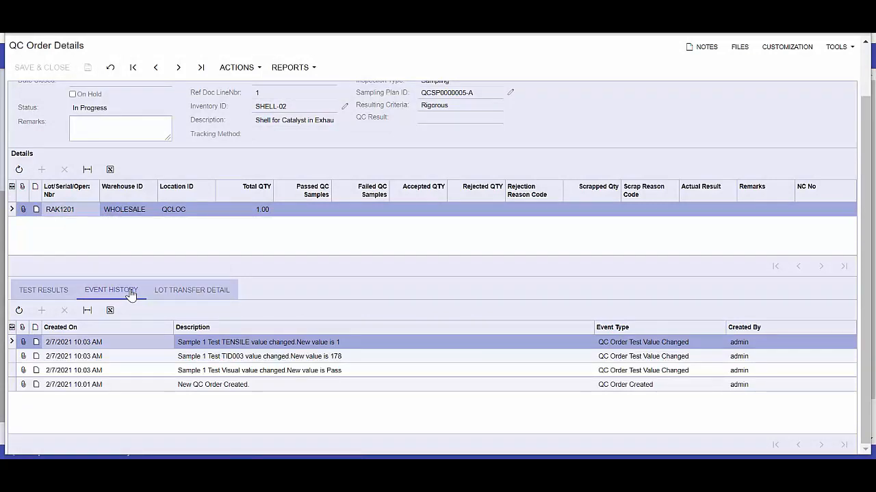
pyautogui.click(257, 68)
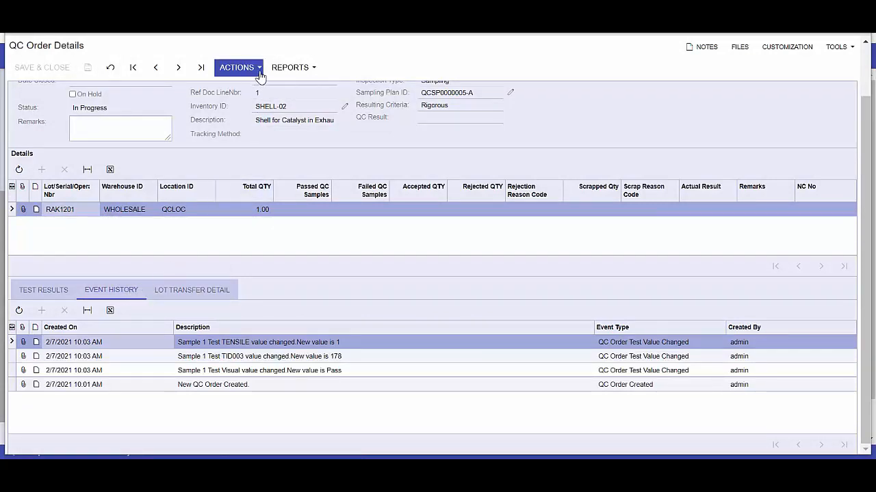
pyautogui.click(259, 83)
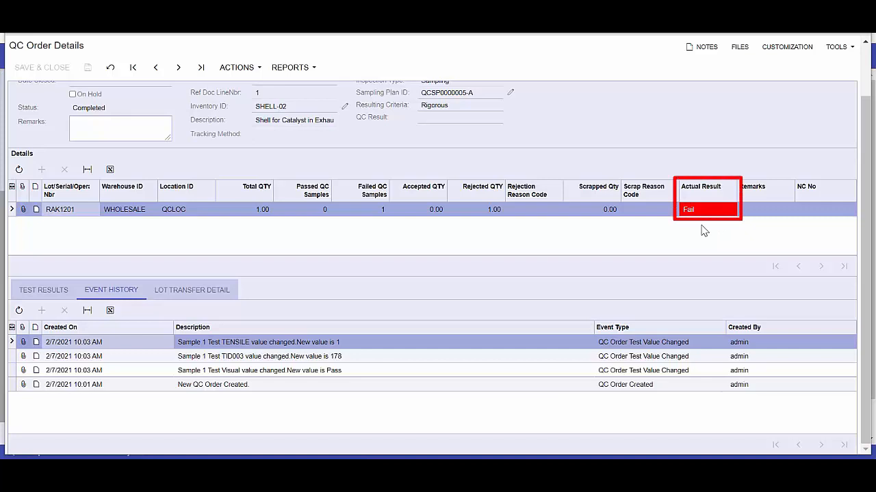
pyautogui.click(313, 71)
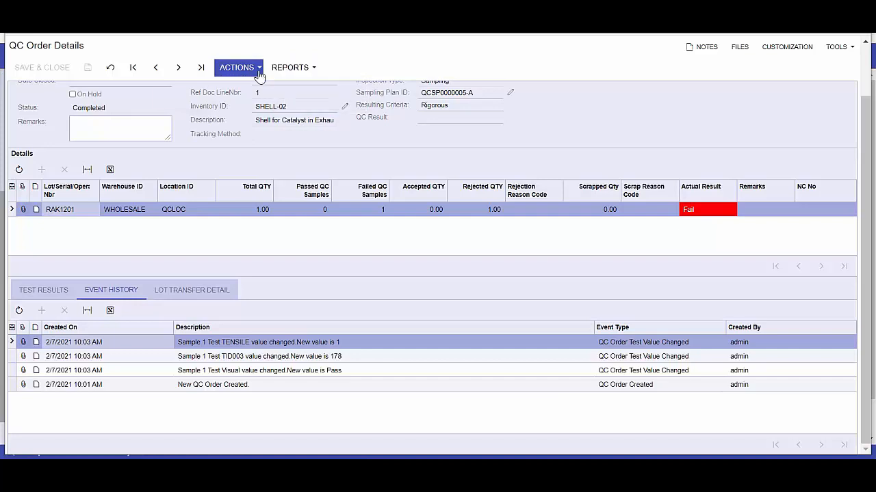
# Step: Start posting the QC results and add a rejected item line for lot RAK1201 to warehouse SMWARE, location REJECT, quantity 1.00
pyautogui.click(241, 67)
pyautogui.click(250, 98)
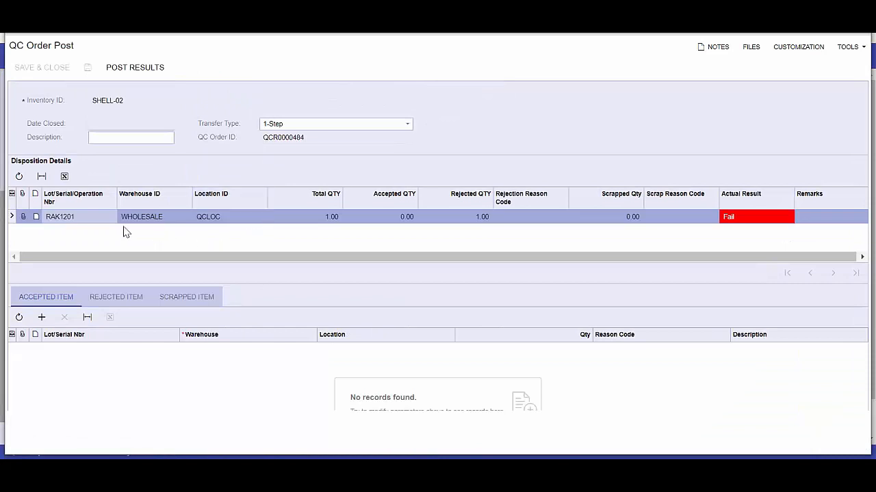
pyautogui.click(117, 297)
pyautogui.click(42, 317)
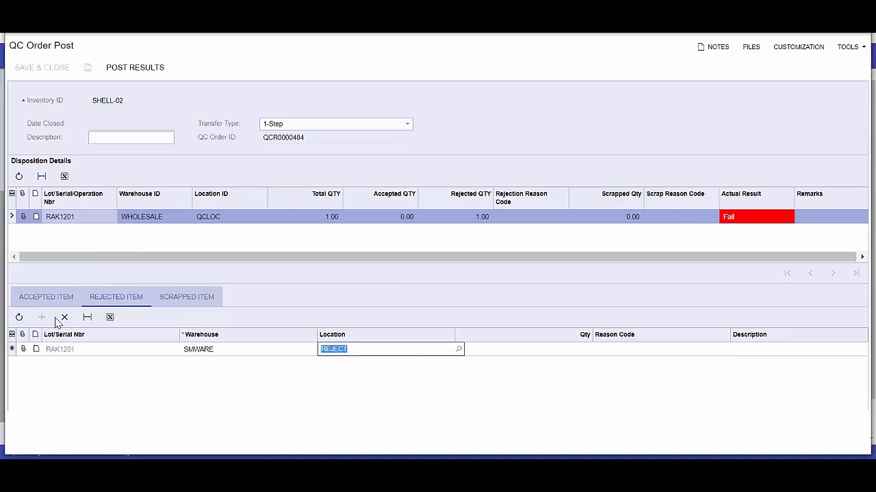
pyautogui.press('Tab')
pyautogui.press('Tab')
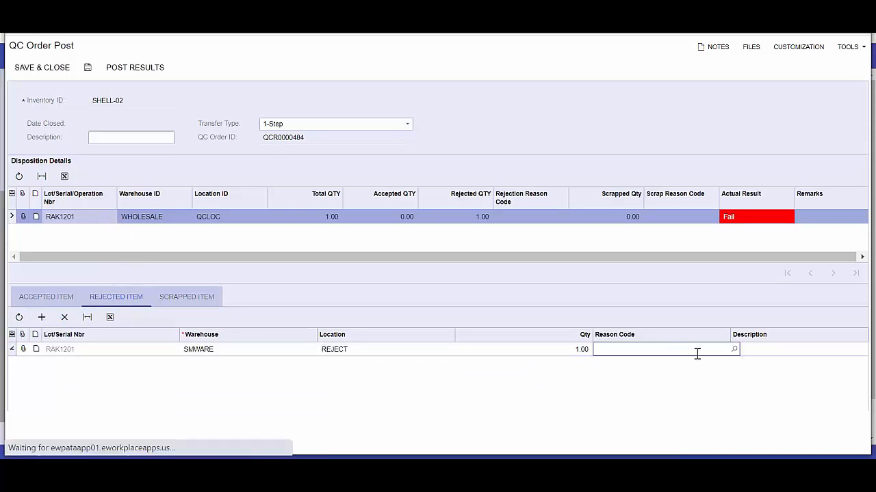
# Step: Assign reason code MOVE TO MRB to the rejected item line and post the results
pyautogui.click(734, 350)
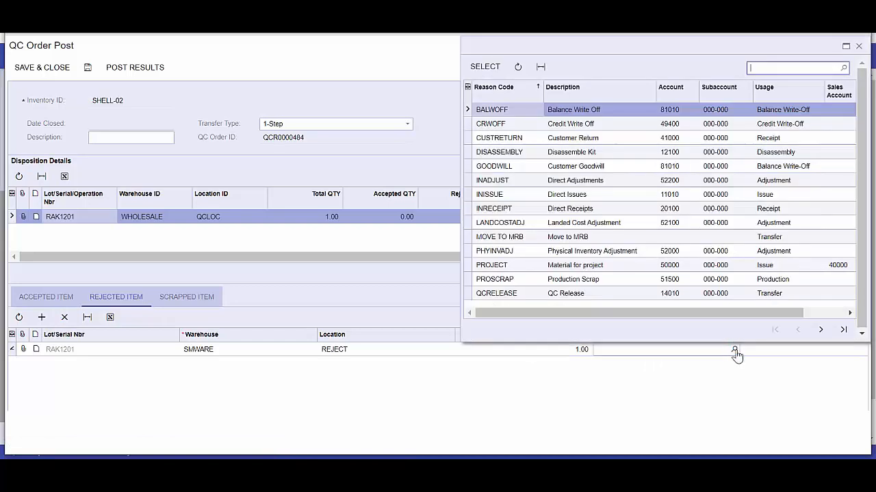
pyautogui.click(579, 238)
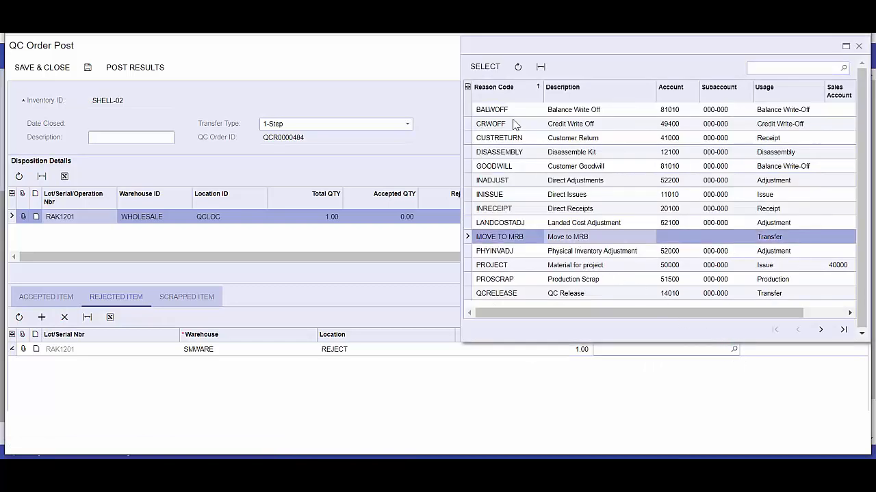
pyautogui.click(489, 71)
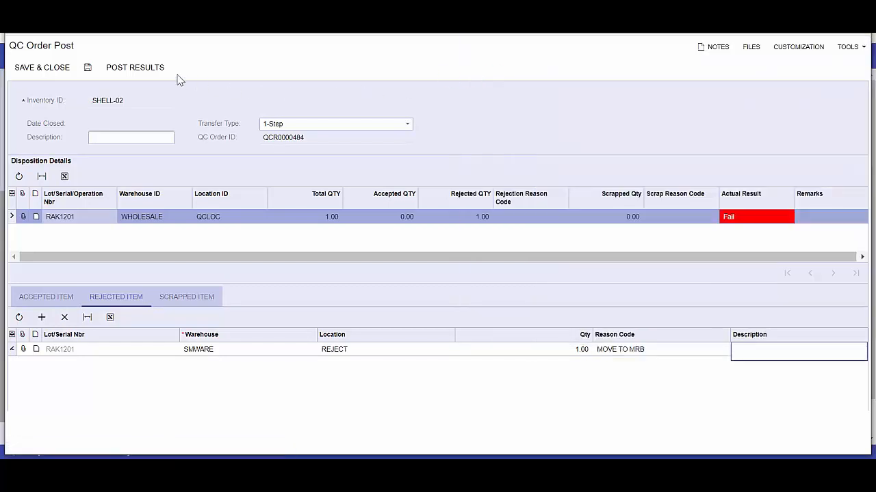
pyautogui.click(152, 71)
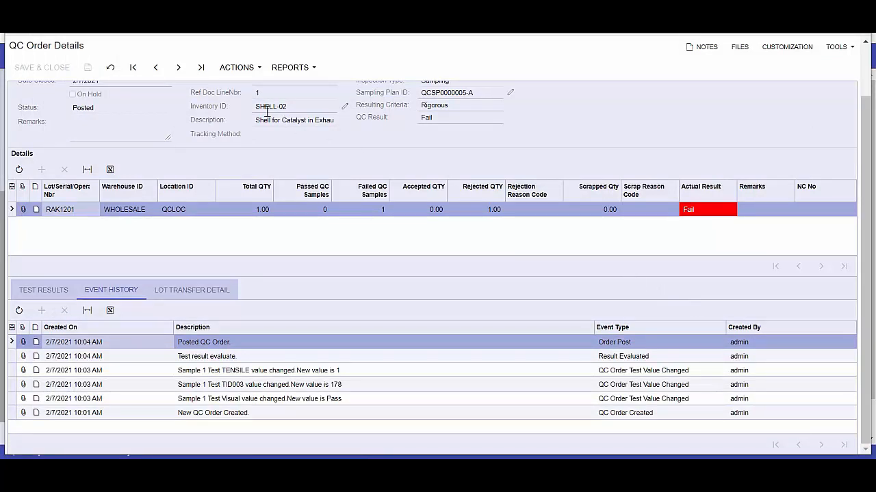
# Step: Create a nonconformance for the failed lot and open its NC entry maximized
pyautogui.click(257, 77)
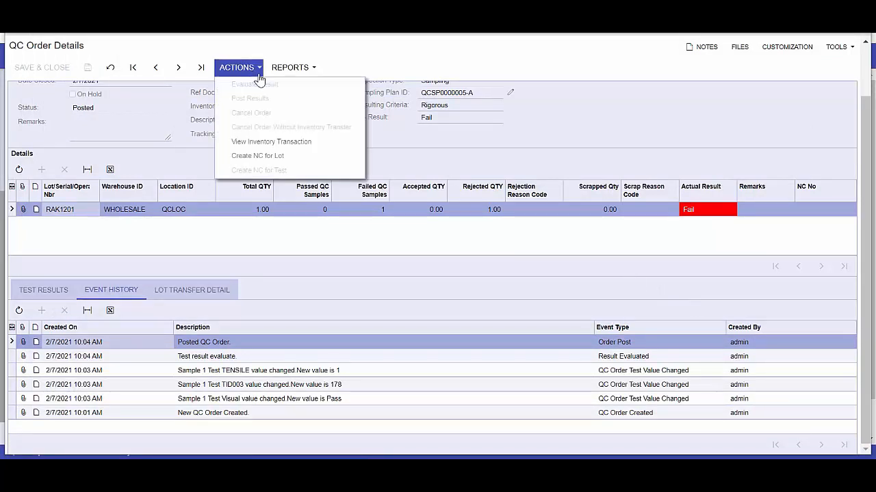
pyautogui.click(257, 155)
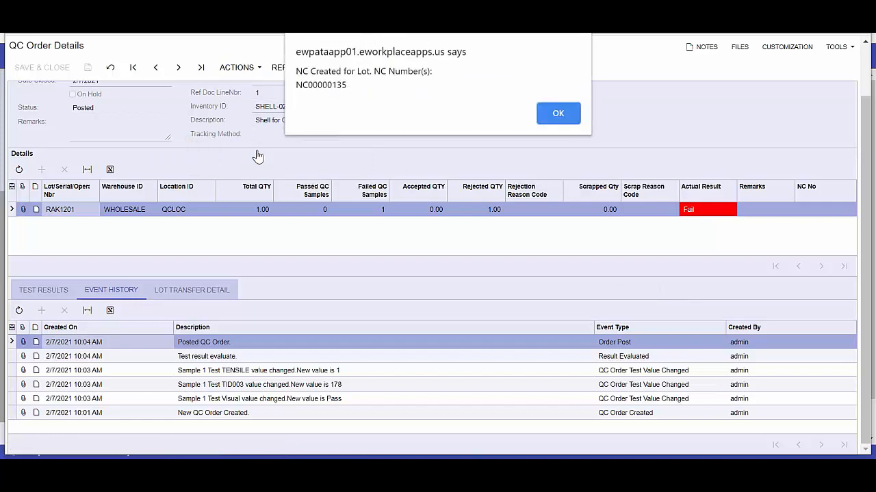
pyautogui.click(557, 115)
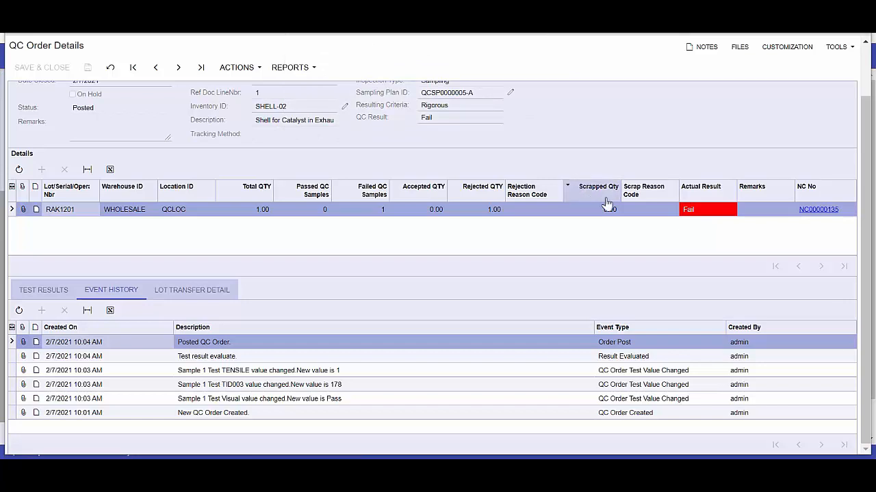
pyautogui.click(818, 210)
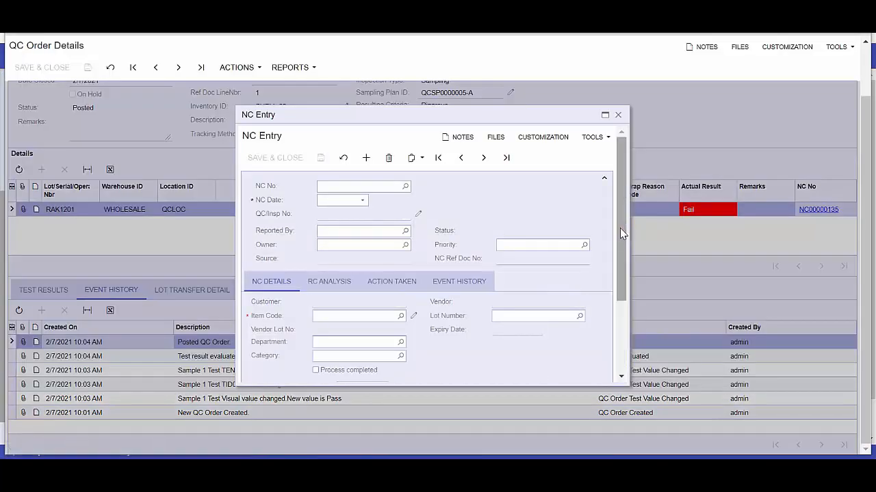
pyautogui.click(605, 117)
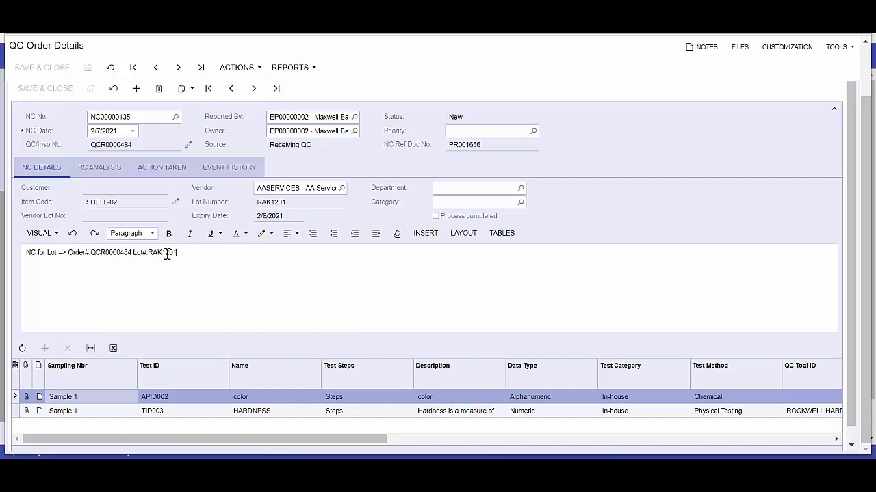
# Step: Append the line "Added comments" to the NC description, mark it as process completed and save
pyautogui.press('Return')
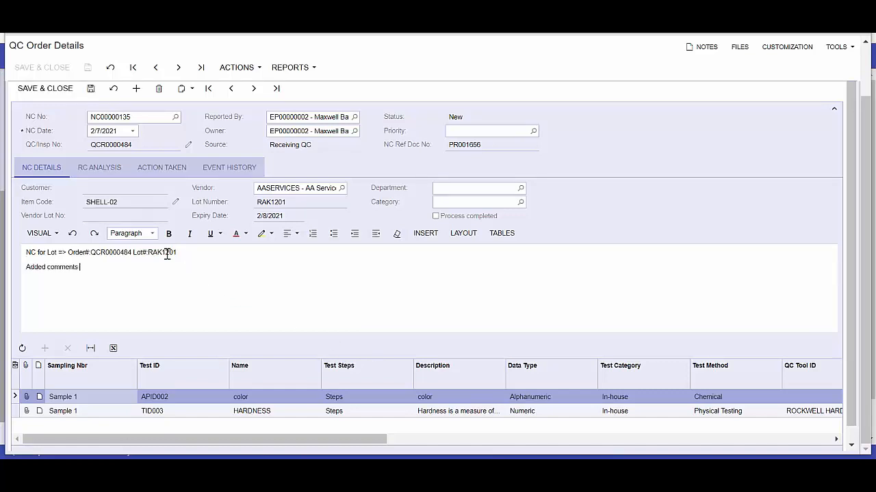
pyautogui.click(436, 217)
pyautogui.click(91, 90)
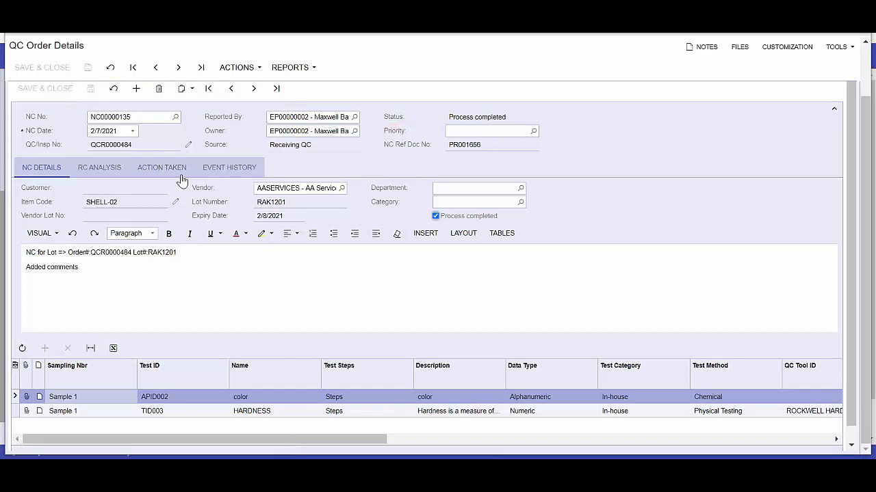
# Step: Add a root cause analysis entry with ID Bad material and the description "Bad Material -bent"
pyautogui.click(109, 171)
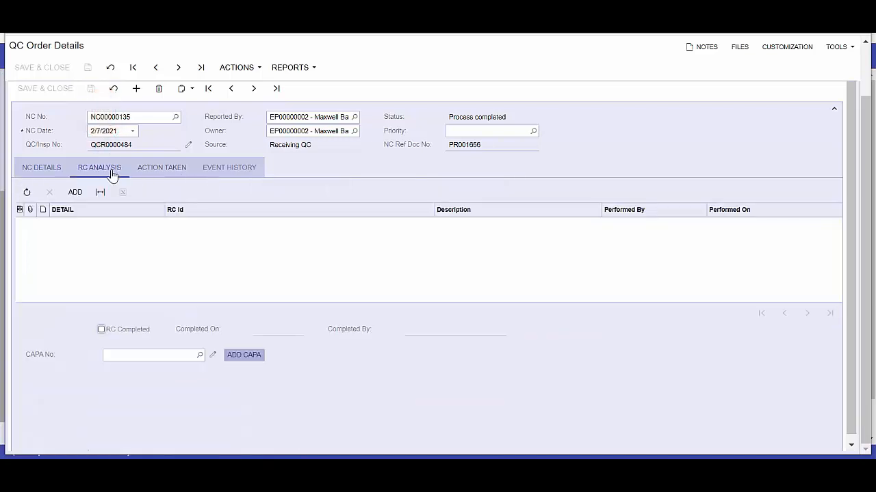
pyautogui.click(75, 191)
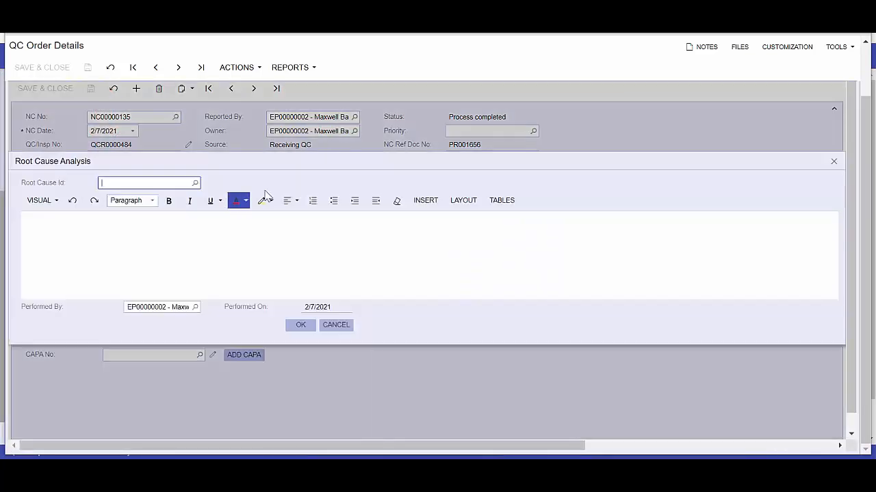
pyautogui.click(195, 182)
pyautogui.doubleClick(157, 254)
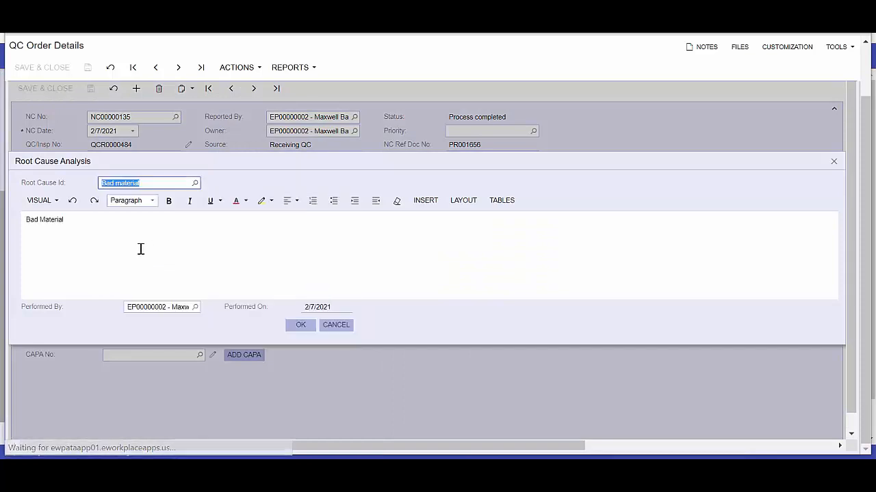
pyautogui.write('-bent')
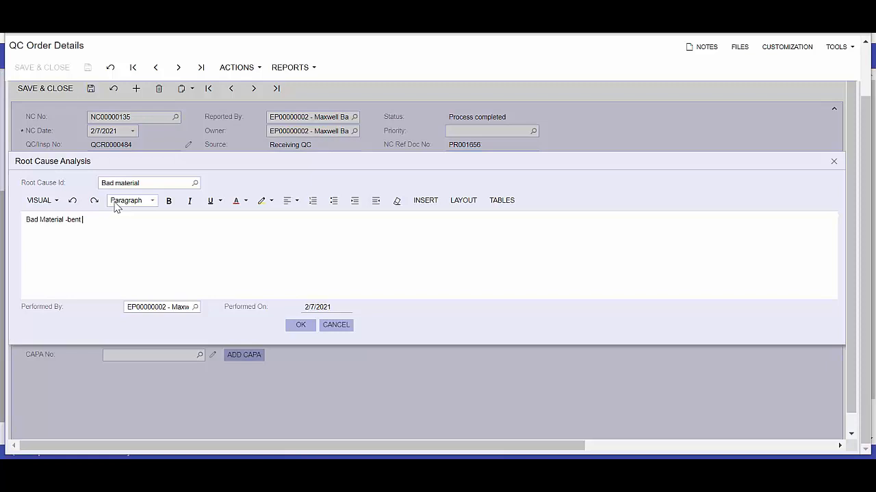
pyautogui.click(301, 326)
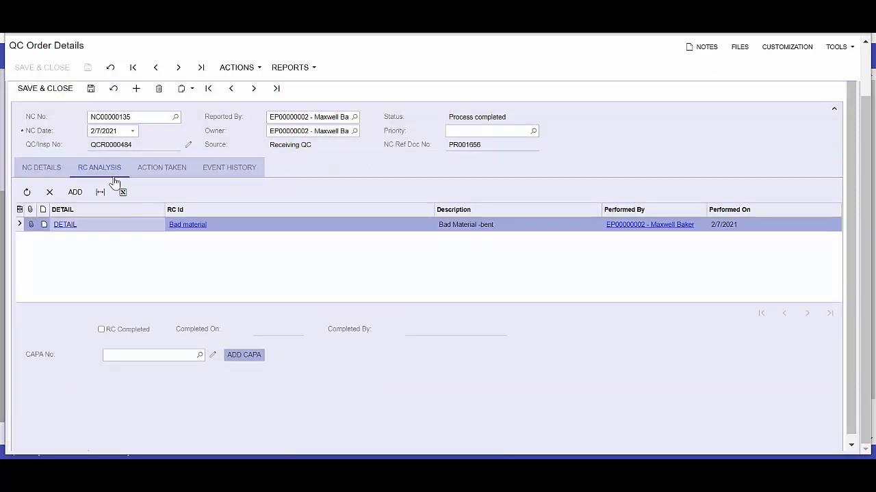
# Step: Add a second root cause analysis entry, without an ID, described as "Also was gray not red"
pyautogui.click(75, 192)
pyautogui.click(52, 227)
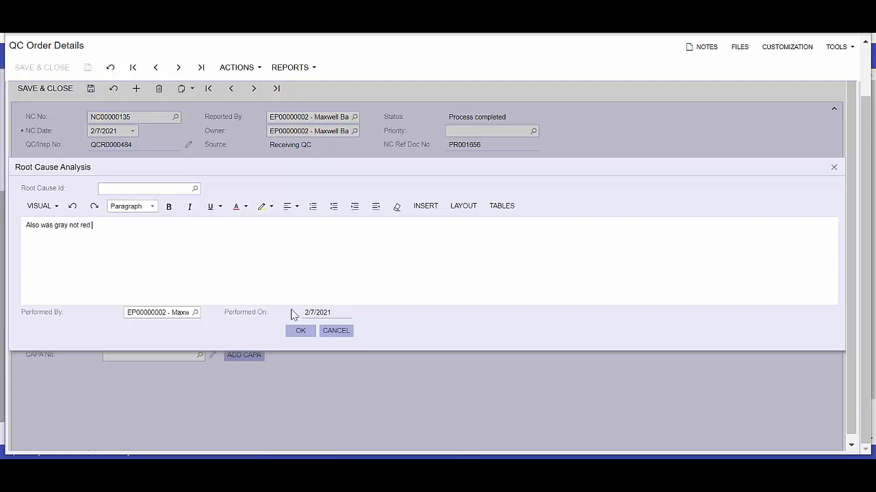
pyautogui.click(299, 330)
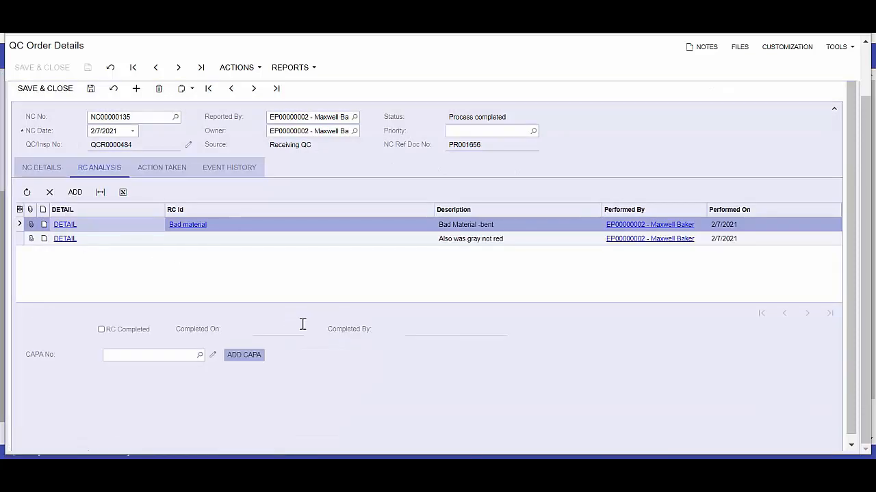
# Step: Mark the root cause analysis as completed and save the nonconformance
pyautogui.scroll(-1, 183, 405)
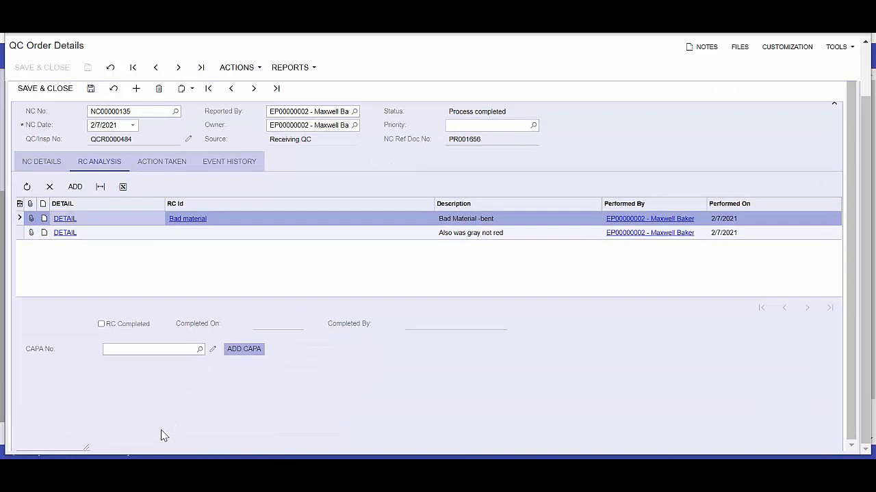
pyautogui.click(102, 324)
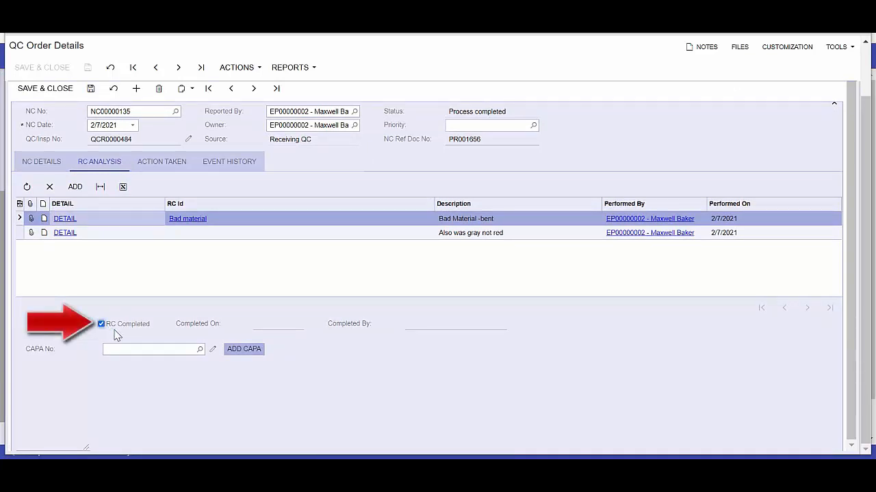
pyautogui.click(91, 89)
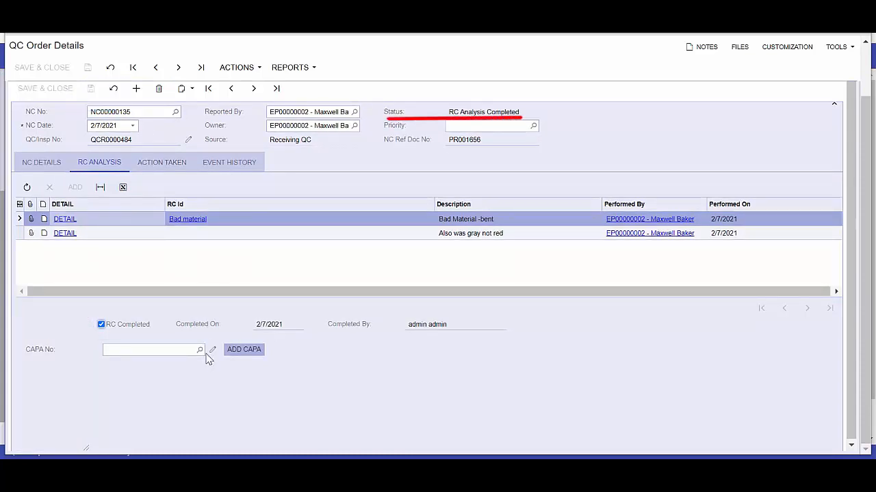
pyautogui.click(234, 350)
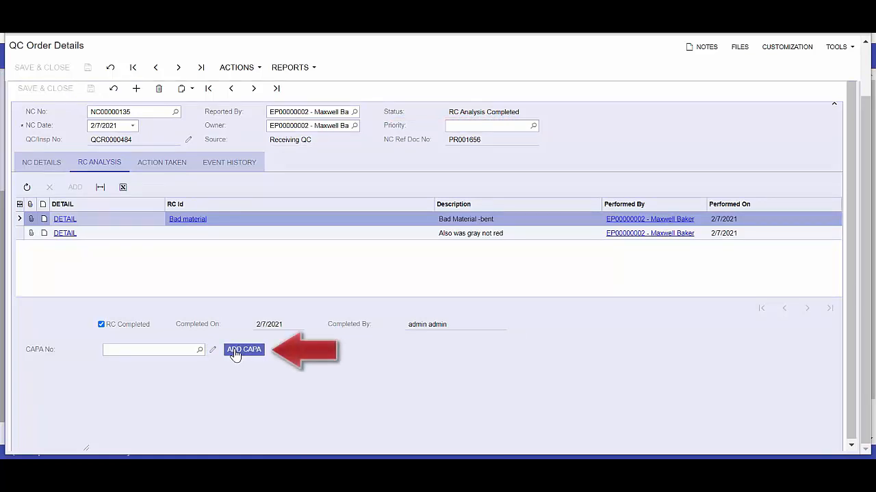
# Step: Add an action taken entry with the description "Need part" to the nonconformance
pyautogui.click(170, 162)
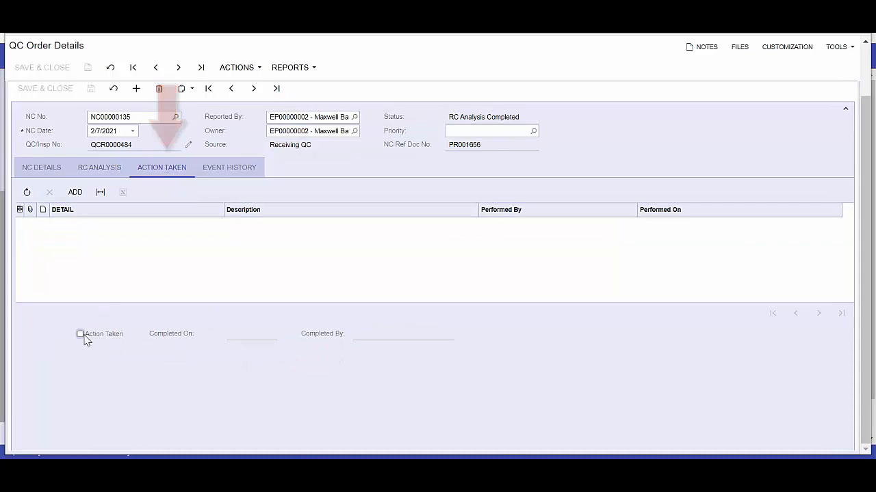
pyautogui.click(75, 193)
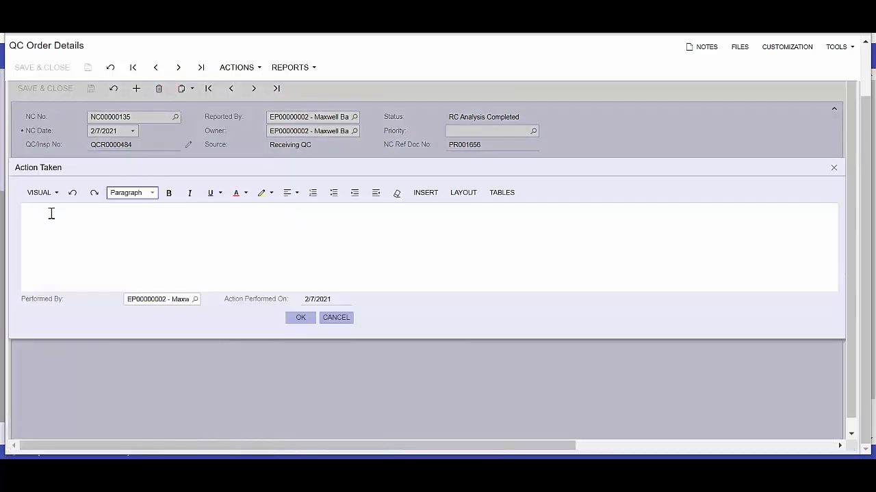
pyautogui.click(37, 210)
pyautogui.write('Need part')
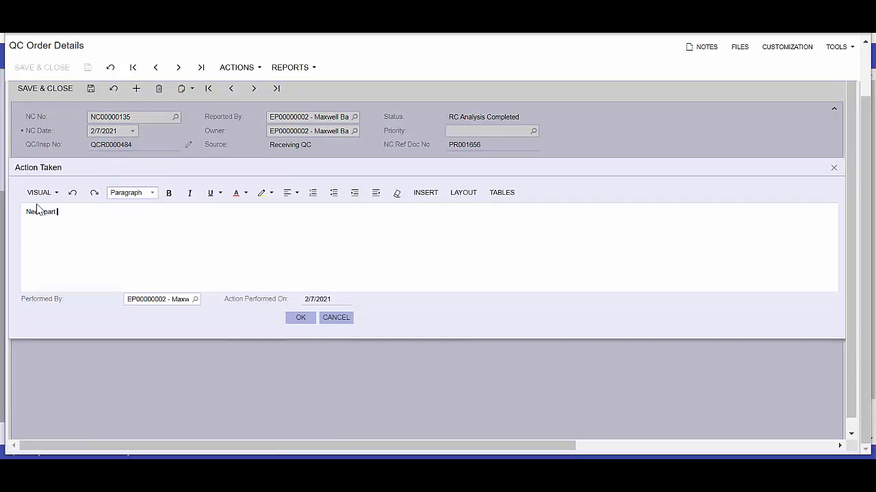
pyautogui.click(300, 317)
# Step: Mark the nonconformance's action as taken, save, and view its event history
pyautogui.click(80, 334)
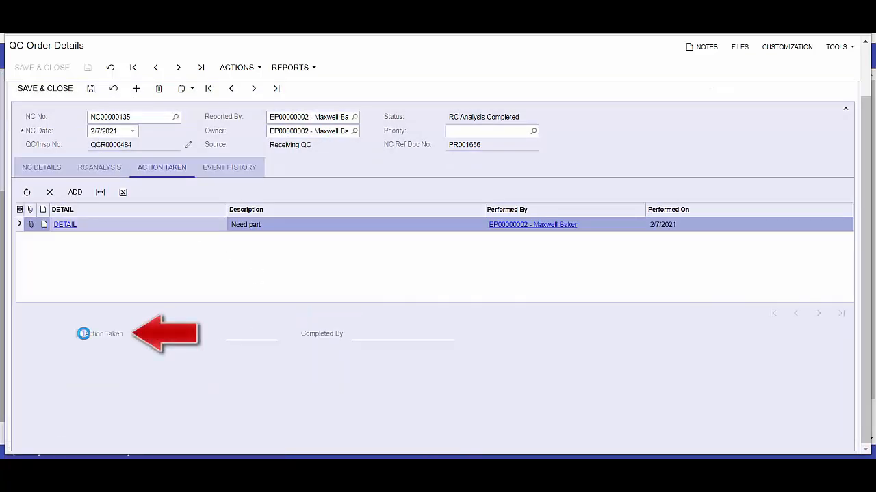
pyautogui.click(92, 89)
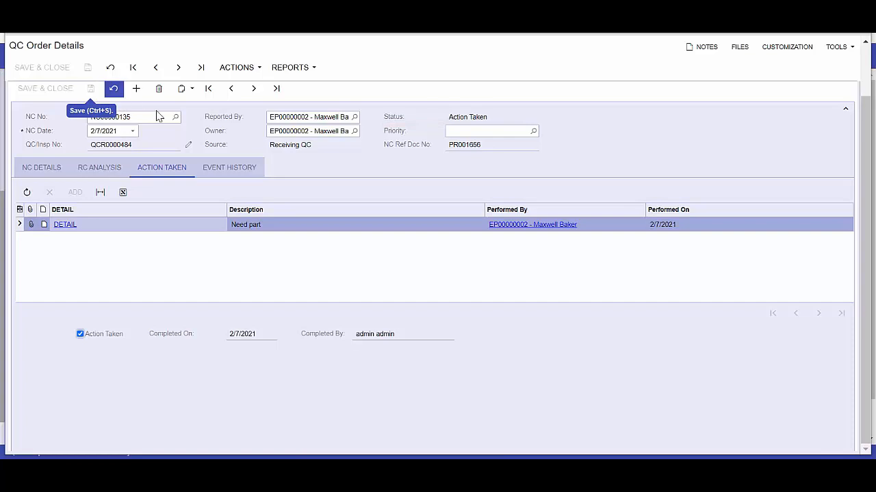
pyautogui.click(230, 168)
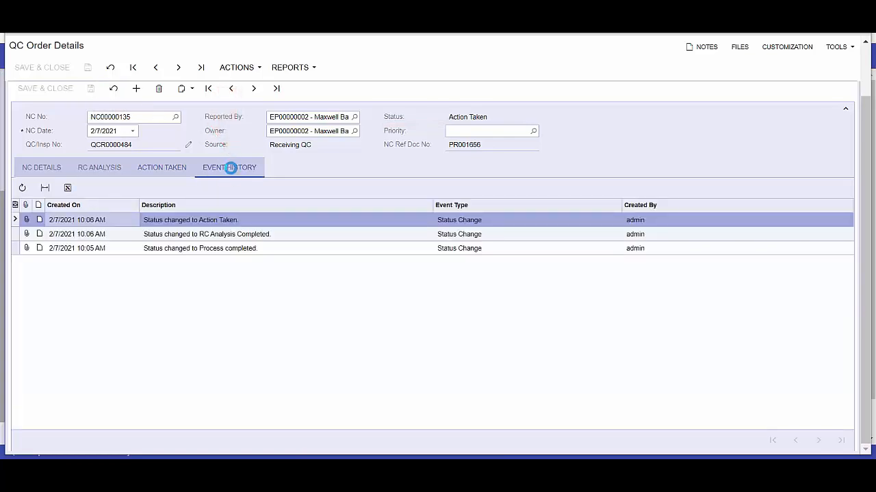
# Step: Add a CAPA from the root cause analysis, view the most recent CAPA entry and close the CAPA and QC order windows
pyautogui.click(99, 171)
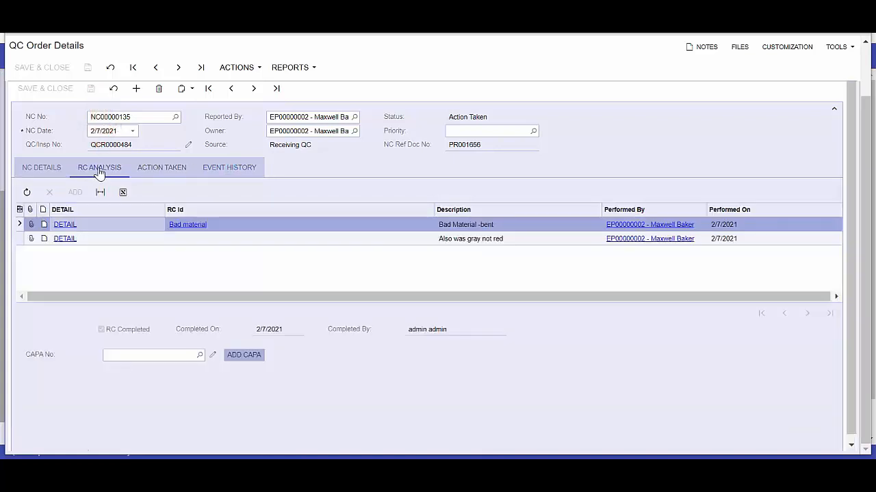
pyautogui.click(228, 360)
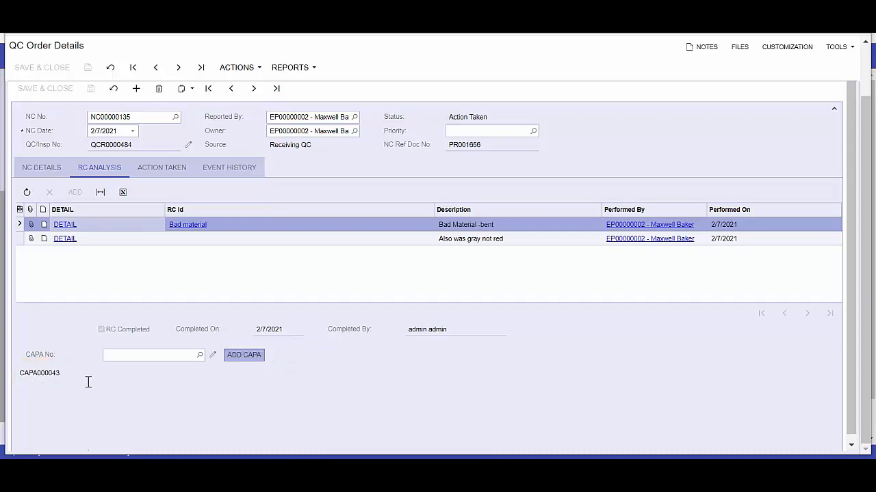
pyautogui.click(212, 354)
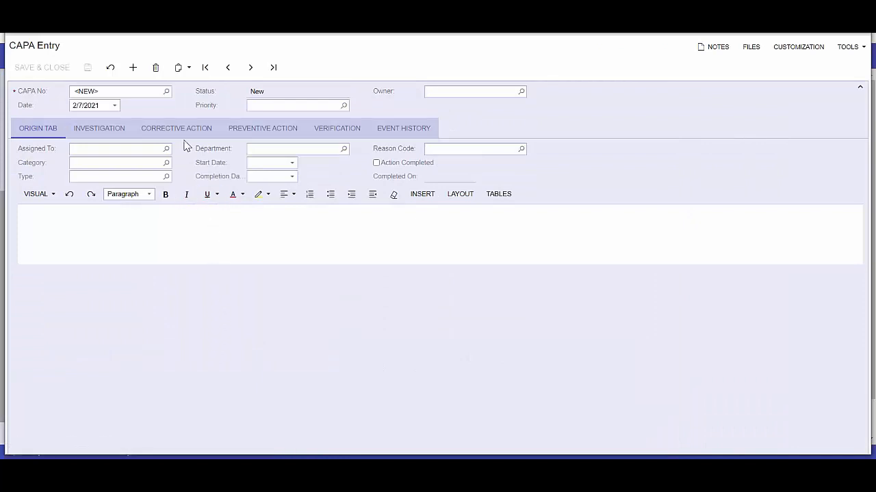
pyautogui.click(273, 71)
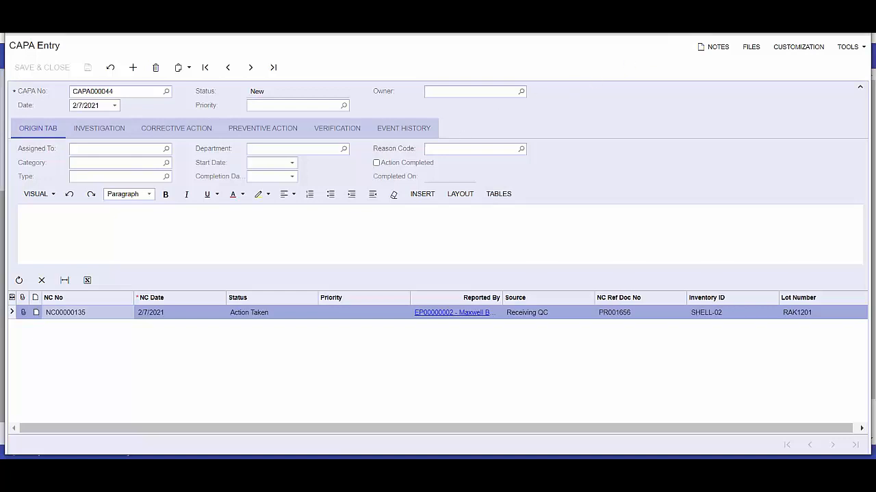
pyautogui.hotkey('ctrl', 'w')
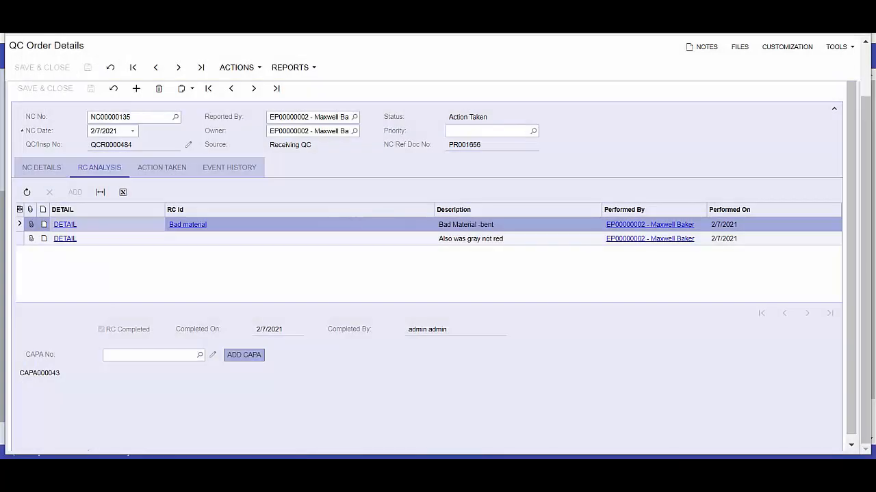
pyautogui.hotkey('ctrl', 'w')
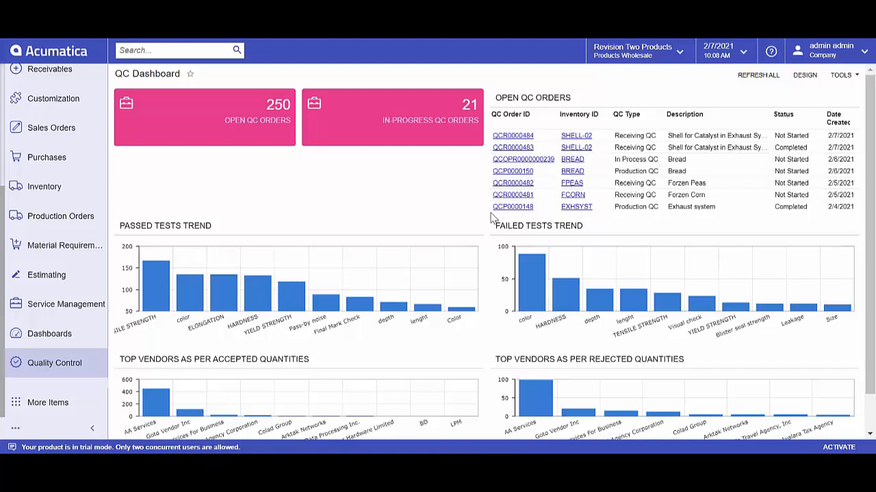
# Step: Filter the bills of material by "exh", open BOM000038 for EXHSYST and view the tests of operation 10, Cutting & Shaping
pyautogui.scroll(5, 60, 321)
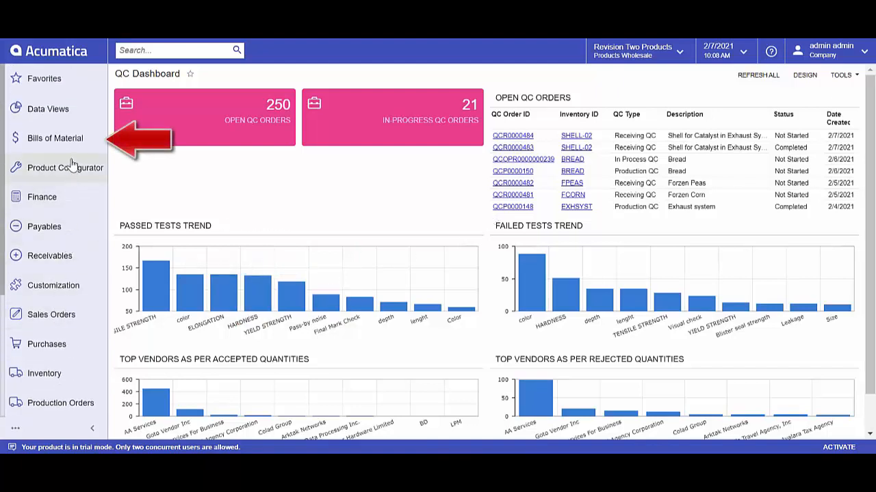
pyautogui.click(65, 145)
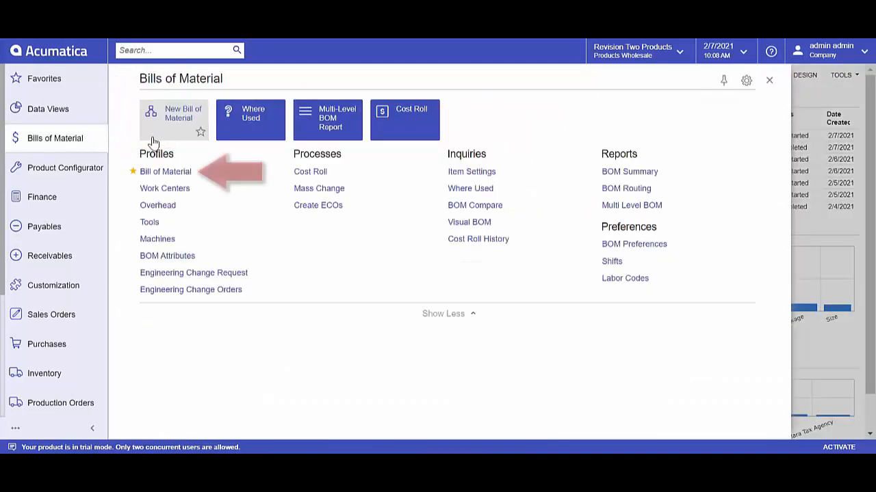
pyautogui.click(158, 172)
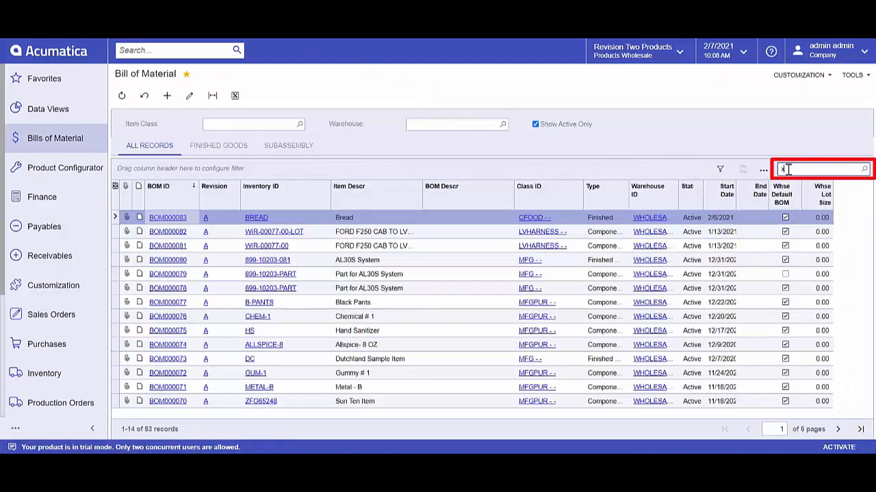
pyautogui.click(786, 170)
pyautogui.write('exh')
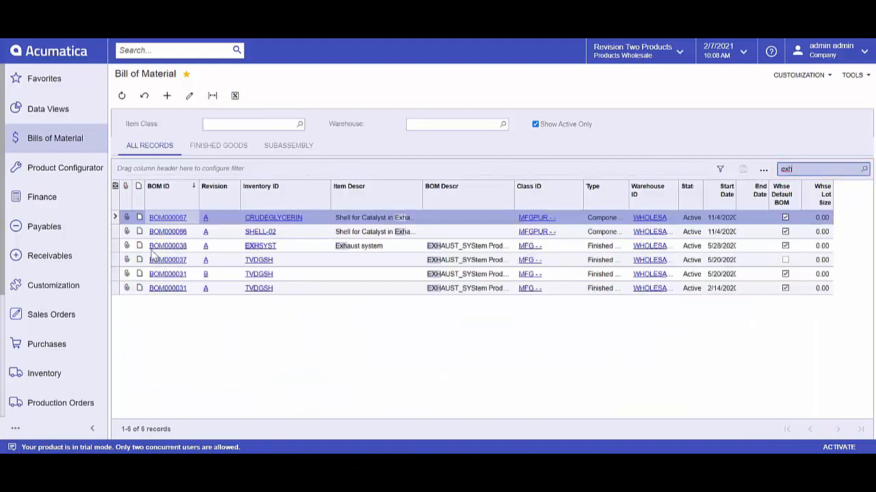
pyautogui.click(167, 251)
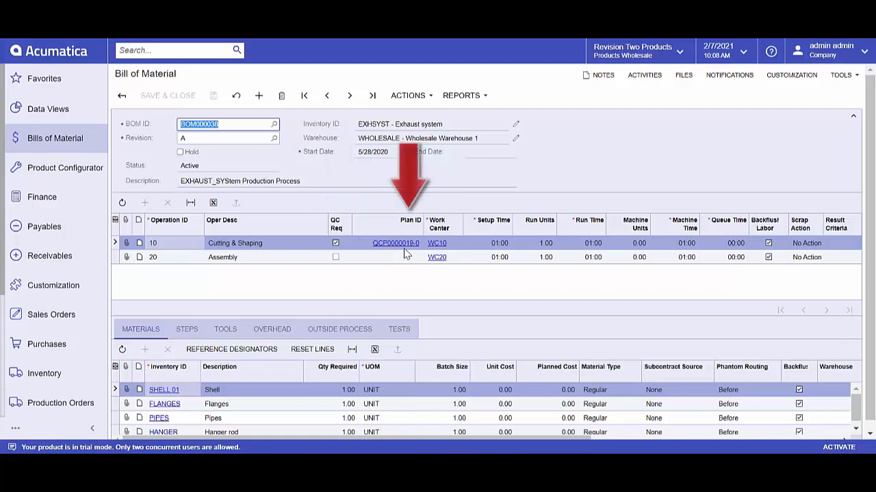
pyautogui.click(401, 330)
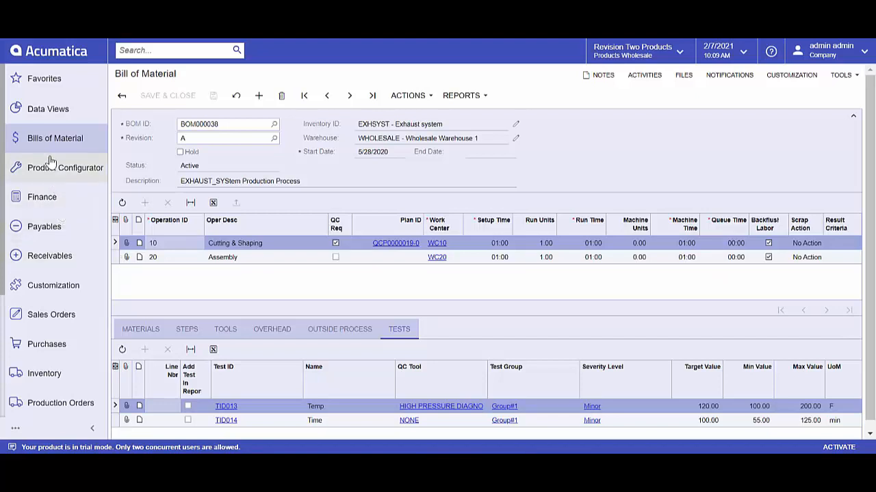
# Step: Create and save a new regular production order for inventory item EXHSYST with quantity 1.00
pyautogui.click(58, 403)
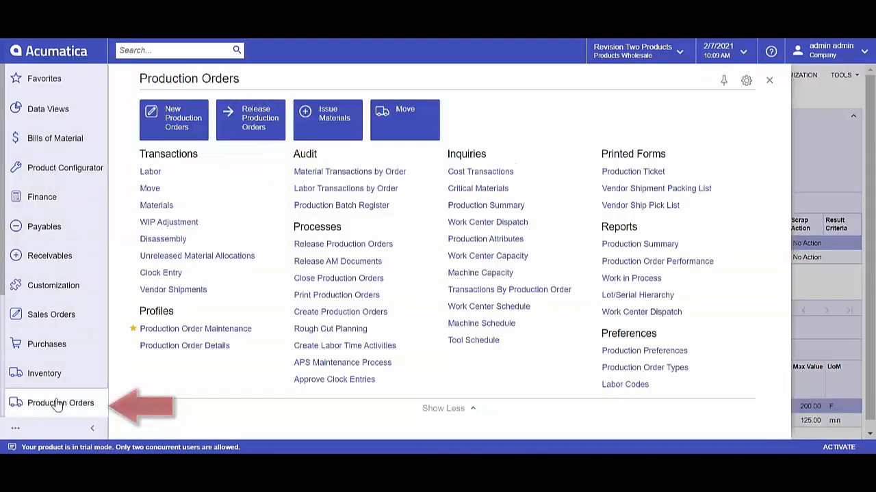
pyautogui.click(179, 120)
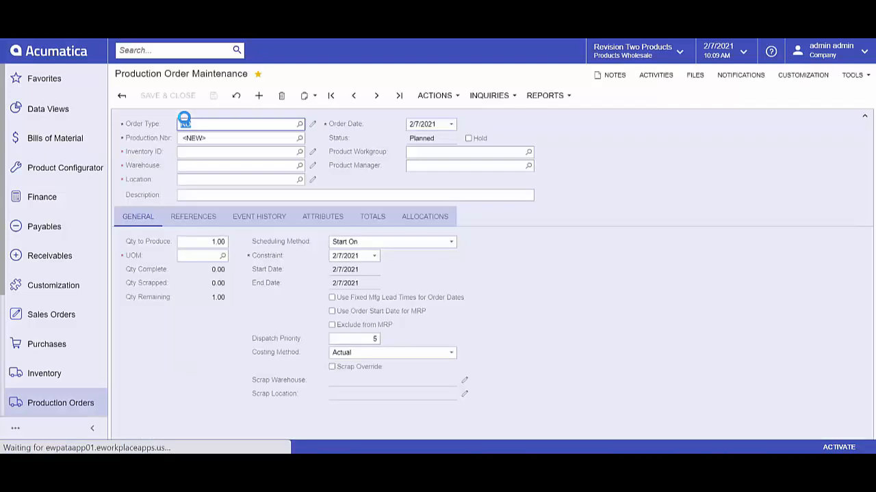
pyautogui.click(197, 153)
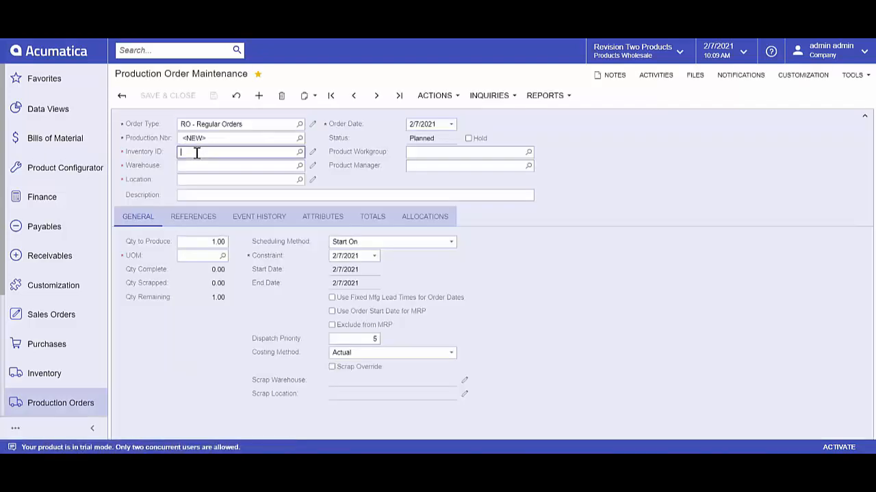
pyautogui.write('exh')
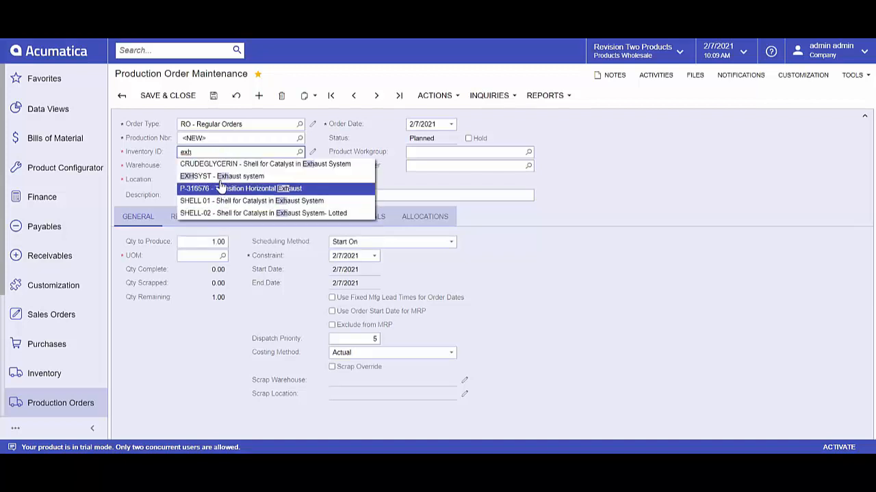
pyautogui.click(218, 176)
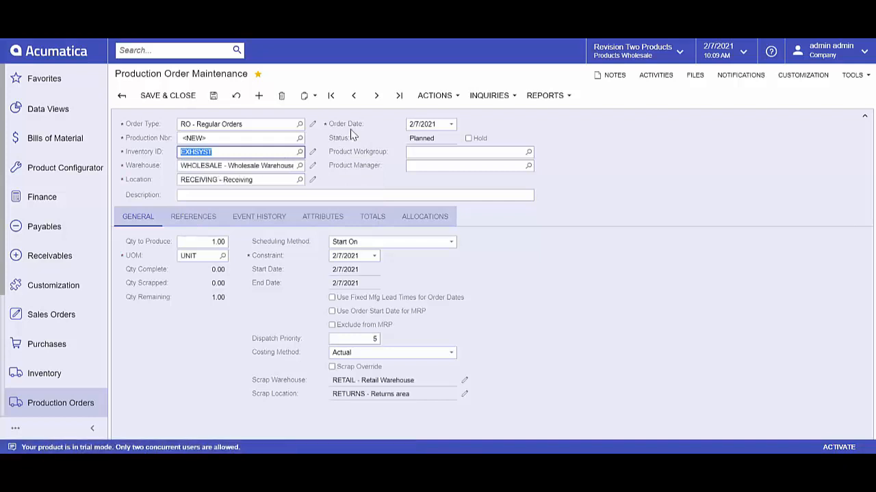
pyautogui.click(214, 97)
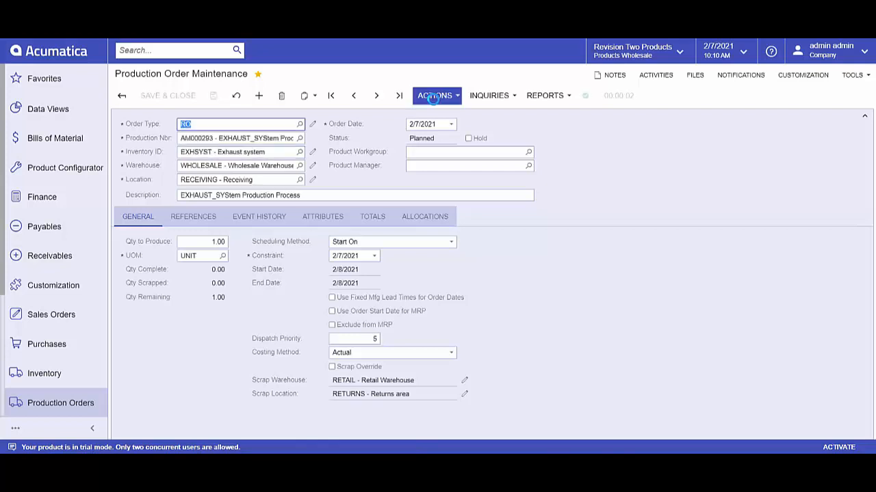
# Step: Release the planned EXHSYST production order
pyautogui.click(433, 97)
pyautogui.click(442, 129)
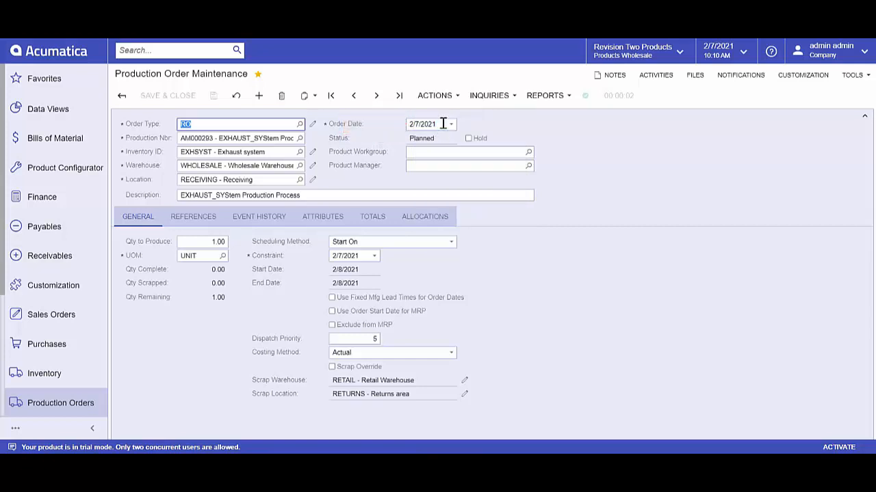
# Step: Try to release a move for operation 0010 of the production order after taking it off hold, and discard the unsaved move
pyautogui.click(453, 99)
pyautogui.click(455, 202)
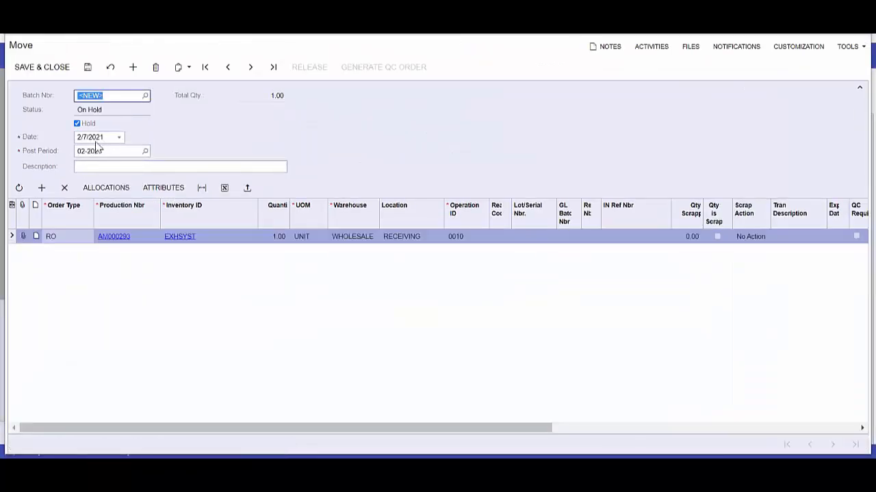
pyautogui.click(75, 124)
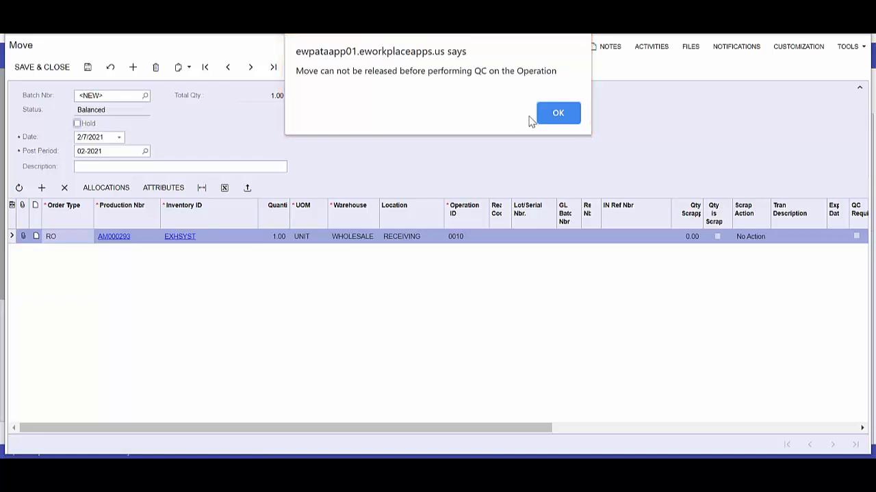
pyautogui.click(558, 115)
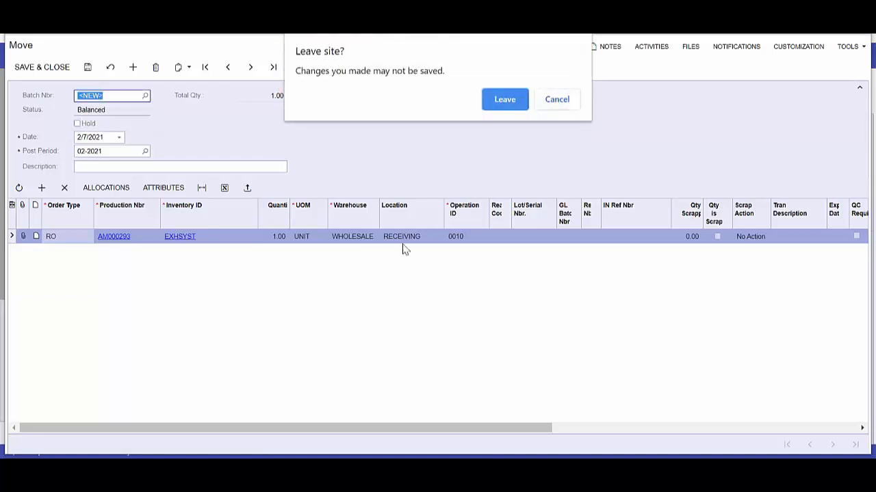
pyautogui.click(501, 98)
# Step: Go to the QC Dashboard and open the not-started In Process QC order for EXHSYST
pyautogui.scroll(-3, 59, 411)
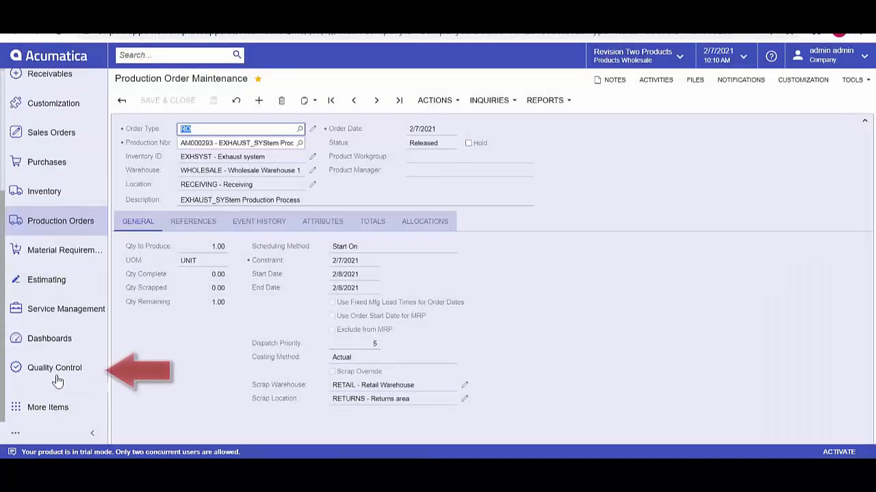
pyautogui.click(59, 368)
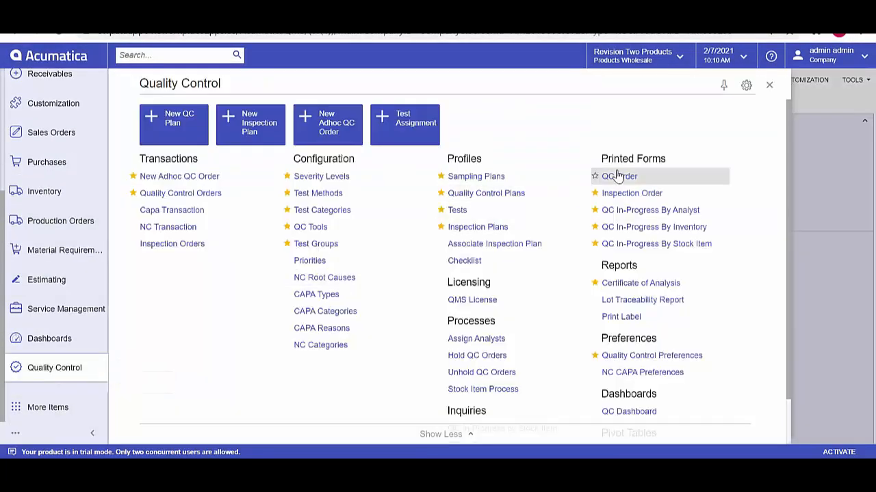
pyautogui.click(631, 413)
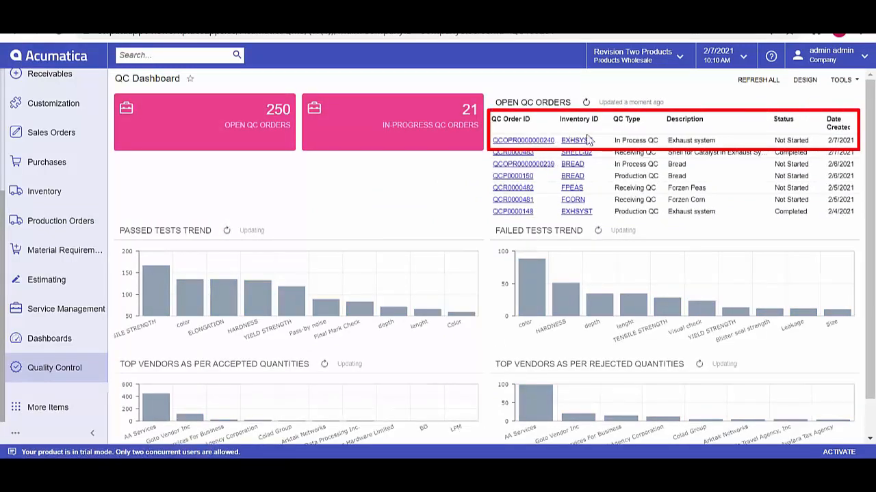
pyautogui.click(535, 141)
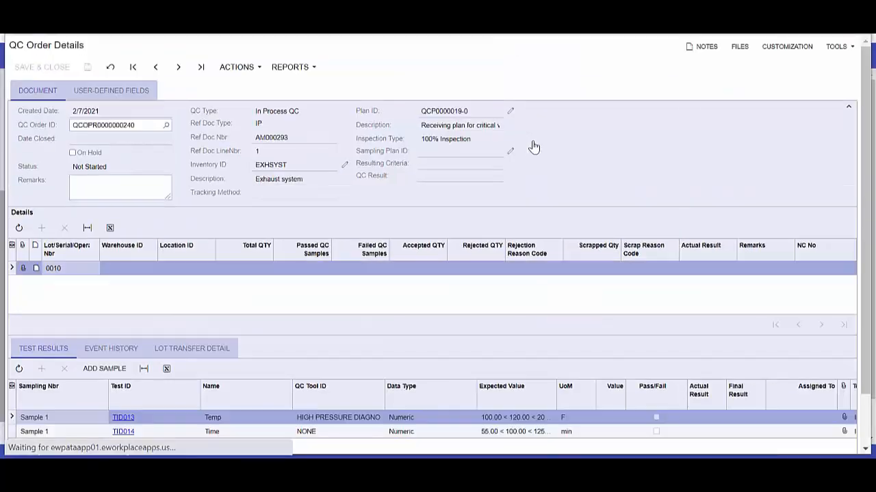
# Step: Enter 100 for the Temp test and 55 for the Time test in the in-process QC order and save it
pyautogui.scroll(-1, 588, 260)
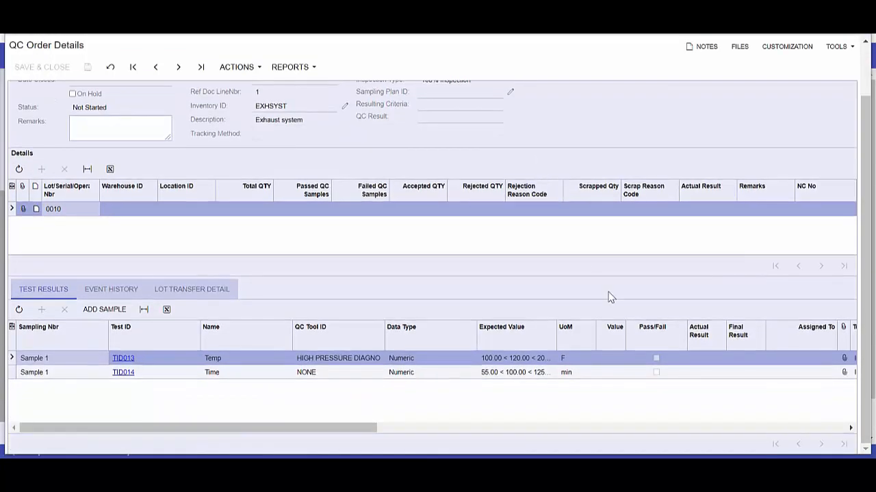
pyautogui.click(613, 357)
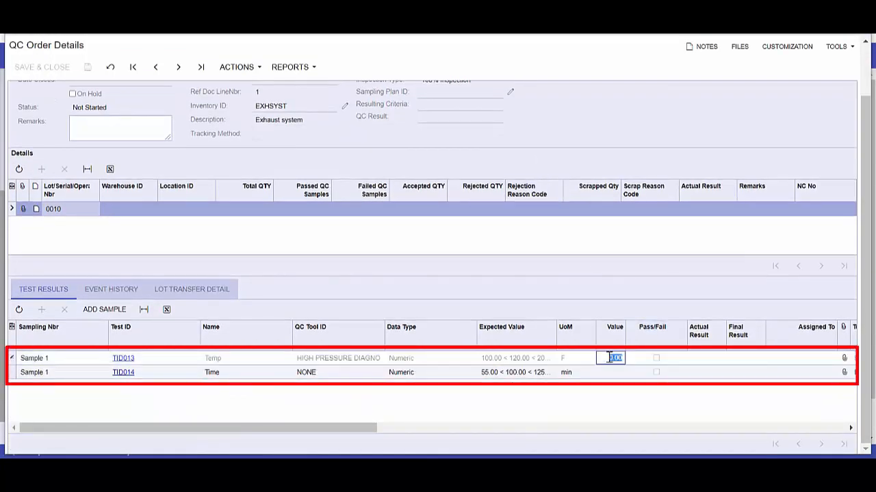
pyautogui.write('100')
pyautogui.press('Tab')
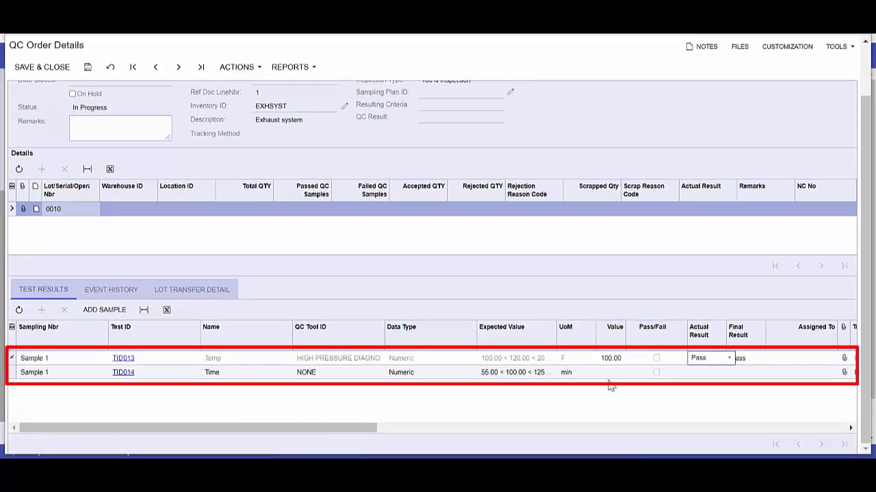
pyautogui.click(614, 373)
pyautogui.write('55')
pyautogui.press('Tab')
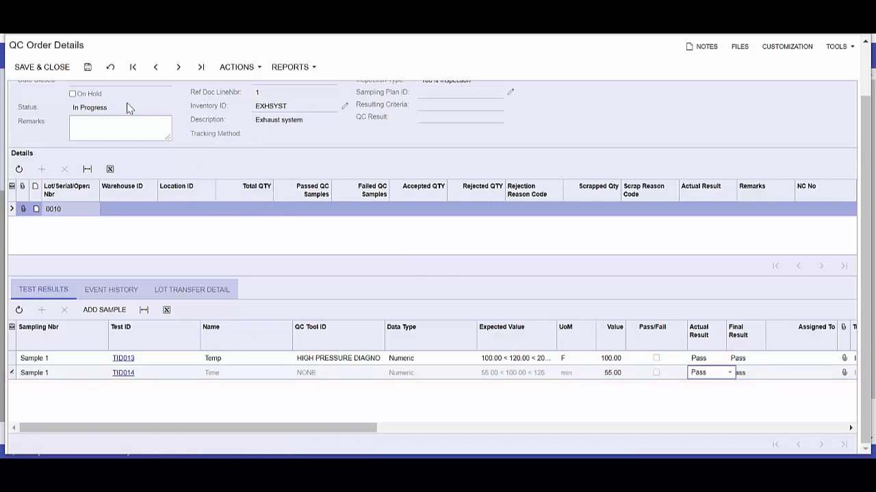
pyautogui.click(87, 69)
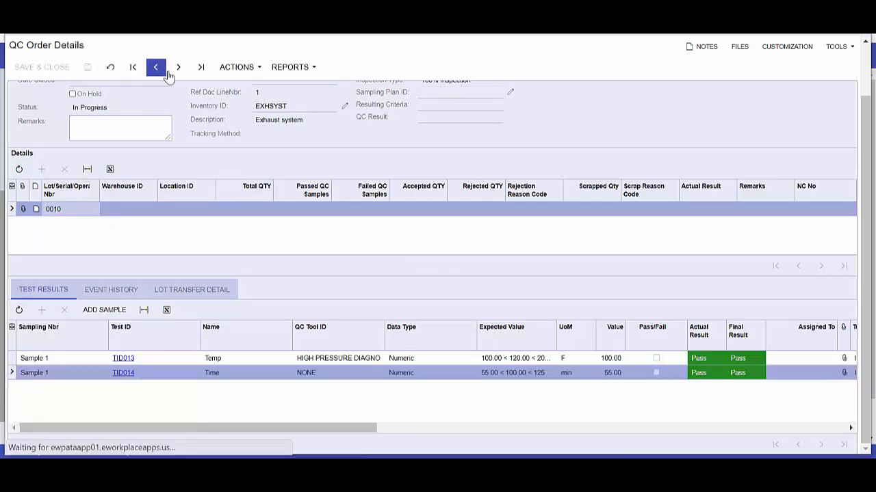
# Step: Evaluate the result of the in-process QC order and post its results
pyautogui.click(236, 66)
pyautogui.click(248, 84)
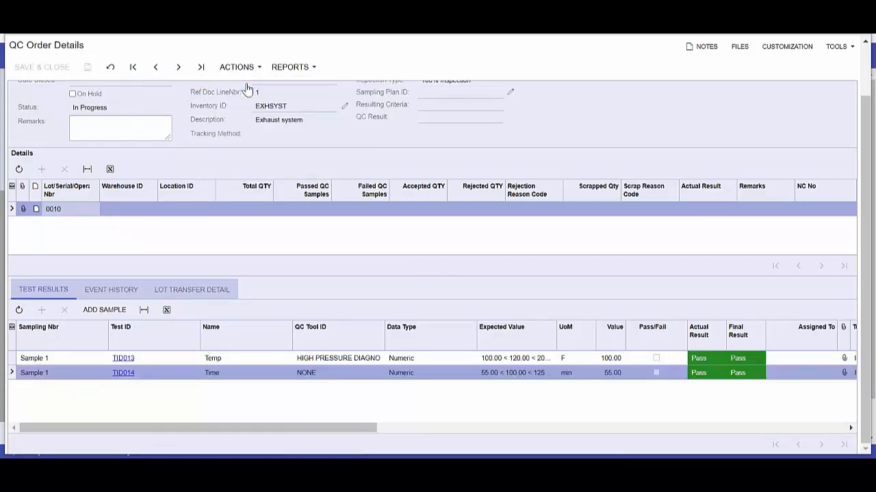
pyautogui.click(249, 68)
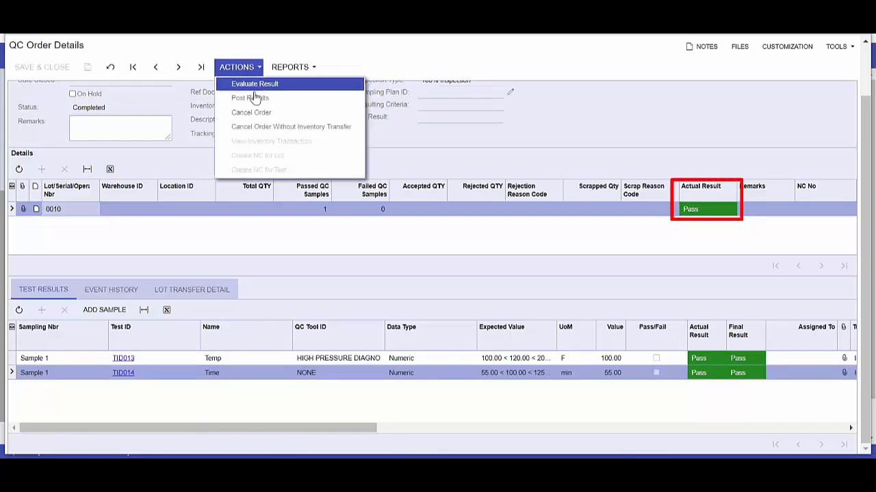
pyautogui.click(251, 98)
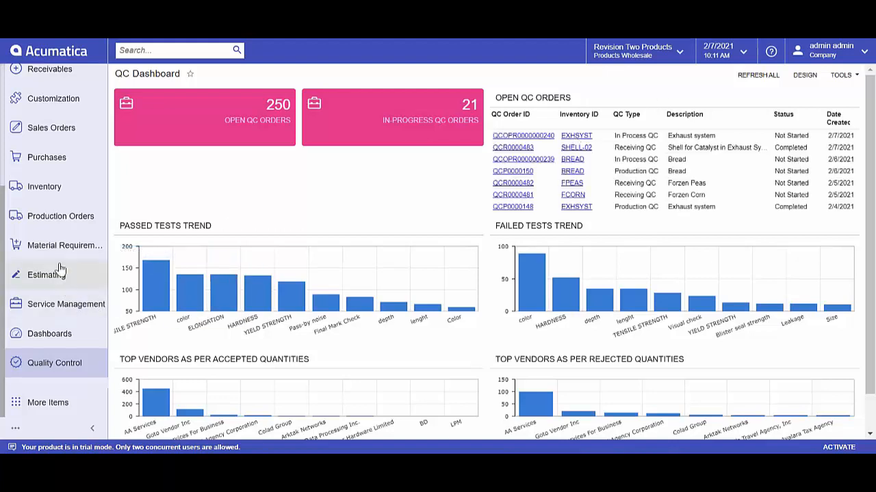
# Step: Open the most recent released EXHSYST production order from the end of the production order list
pyautogui.click(61, 220)
pyautogui.click(216, 333)
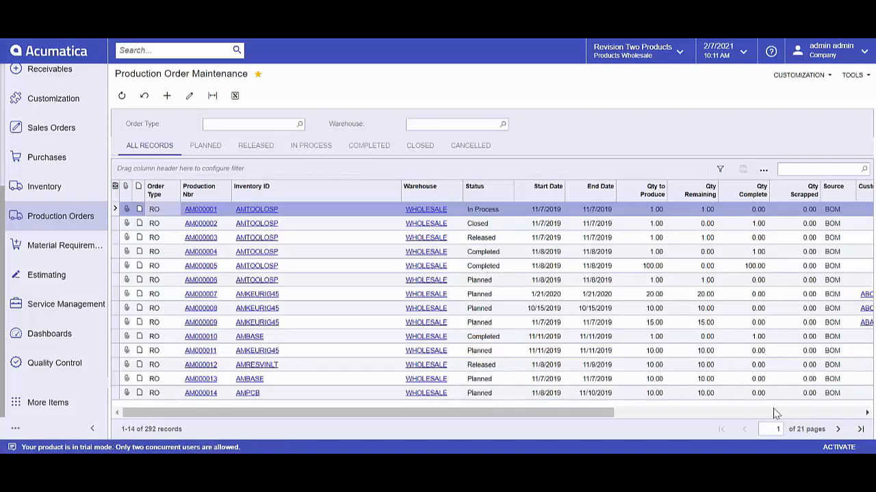
pyautogui.click(860, 428)
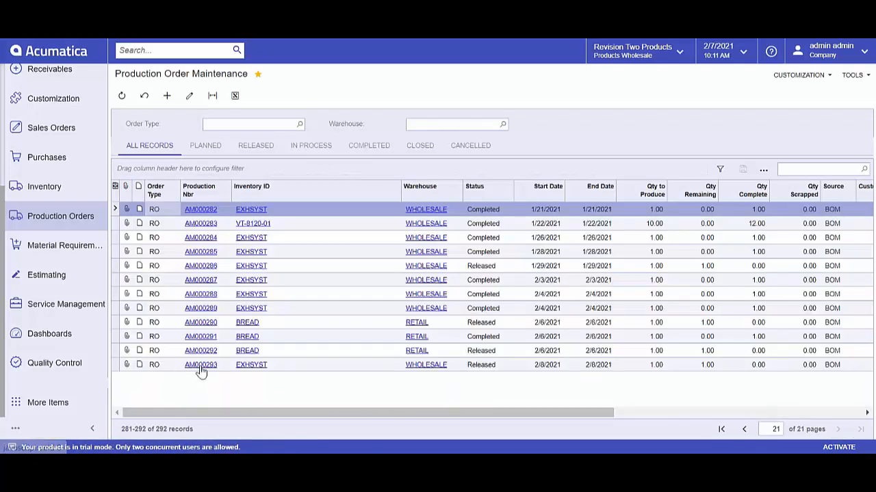
pyautogui.click(200, 366)
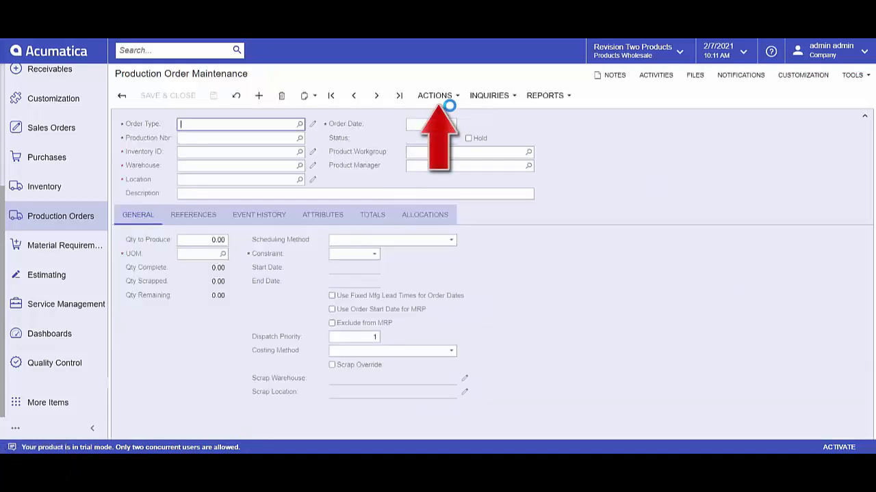
# Step: Create a move for operation 0010 of the production order, take it off hold and release it
pyautogui.click(454, 99)
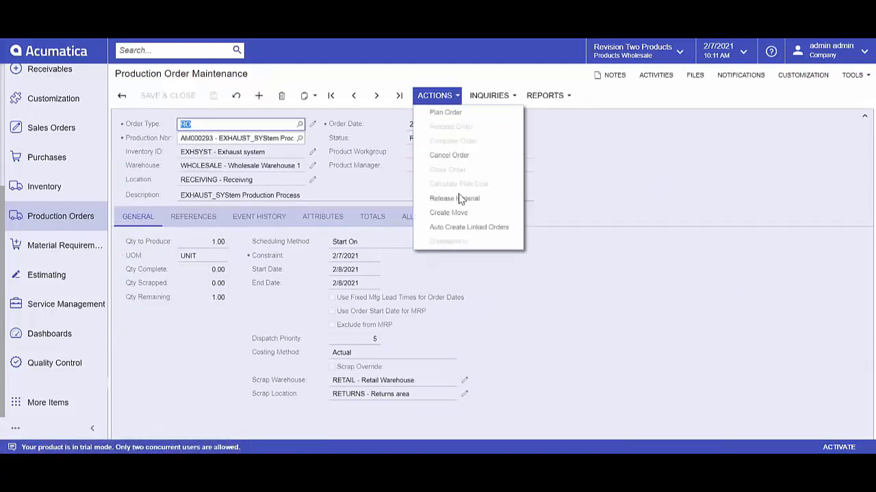
pyautogui.click(456, 212)
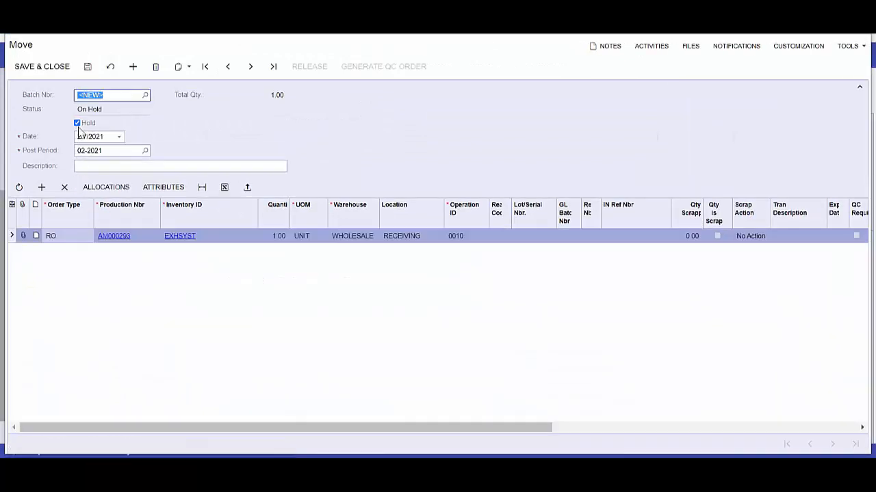
pyautogui.click(77, 123)
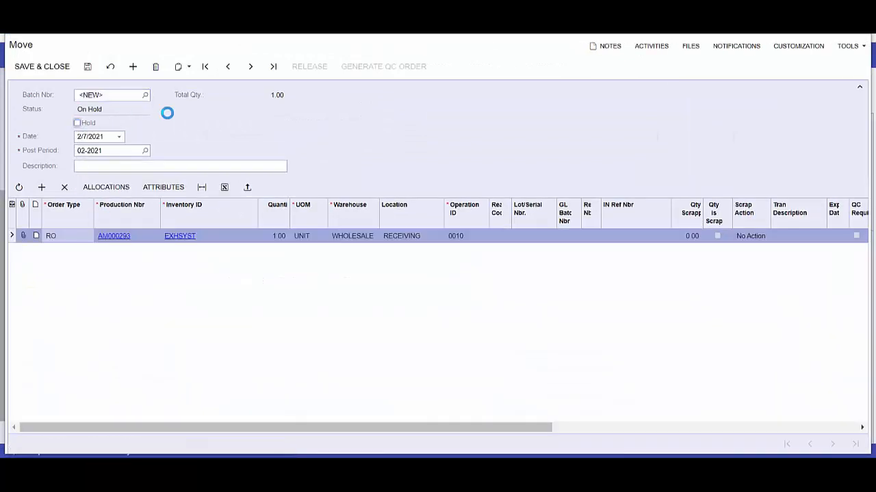
pyautogui.click(307, 69)
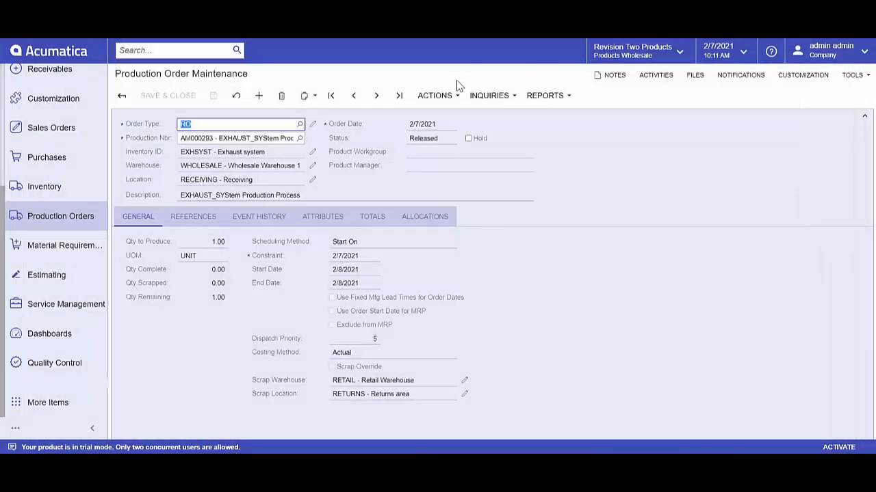
# Step: Create a move for operation 0020, release it off hold, and open the QC order linked to its line
pyautogui.click(455, 96)
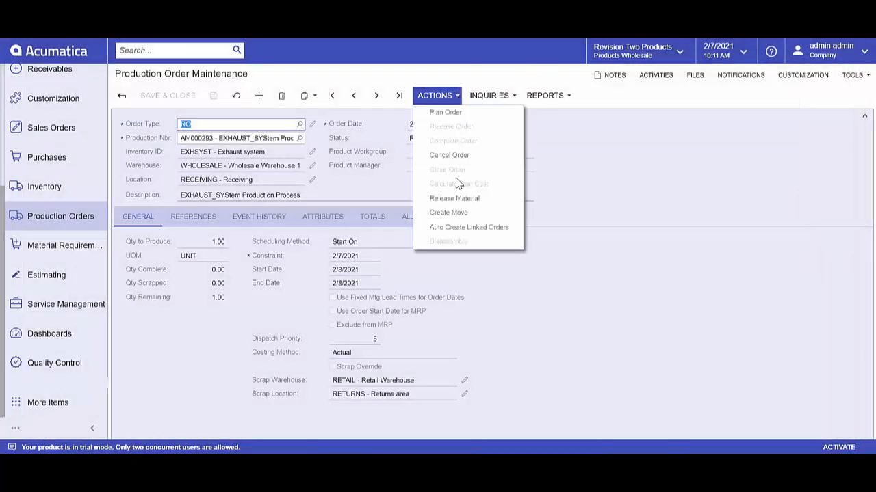
pyautogui.click(454, 212)
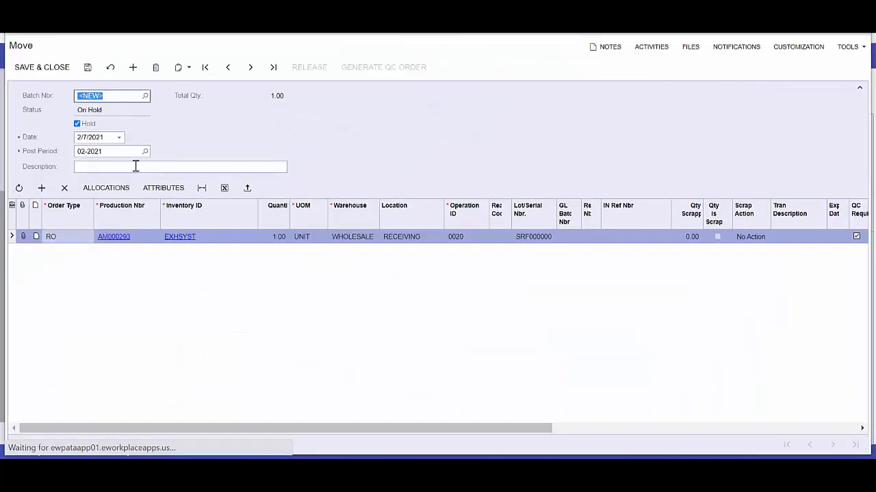
pyautogui.click(102, 125)
pyautogui.click(302, 69)
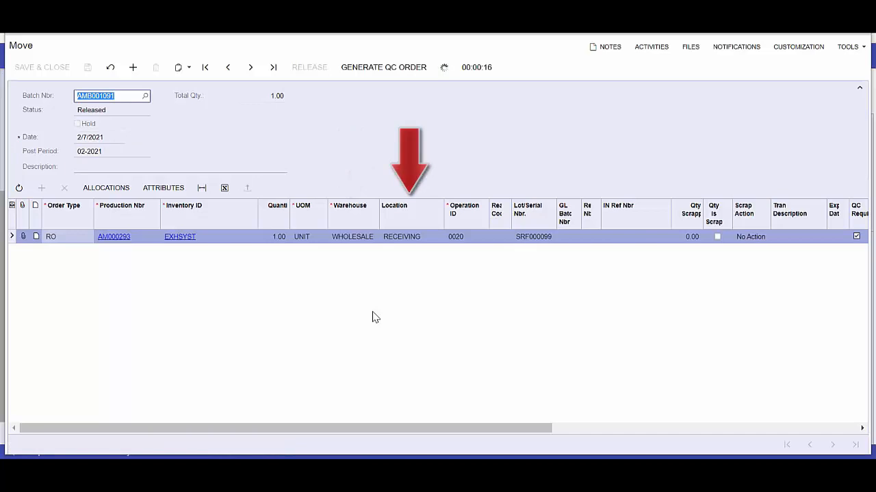
pyautogui.moveTo(491, 432); pyautogui.dragTo(709, 403)
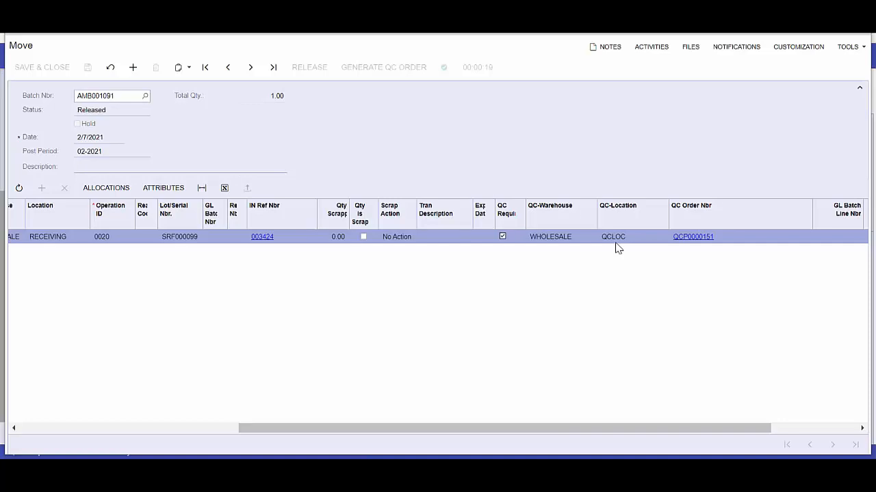
pyautogui.click(698, 237)
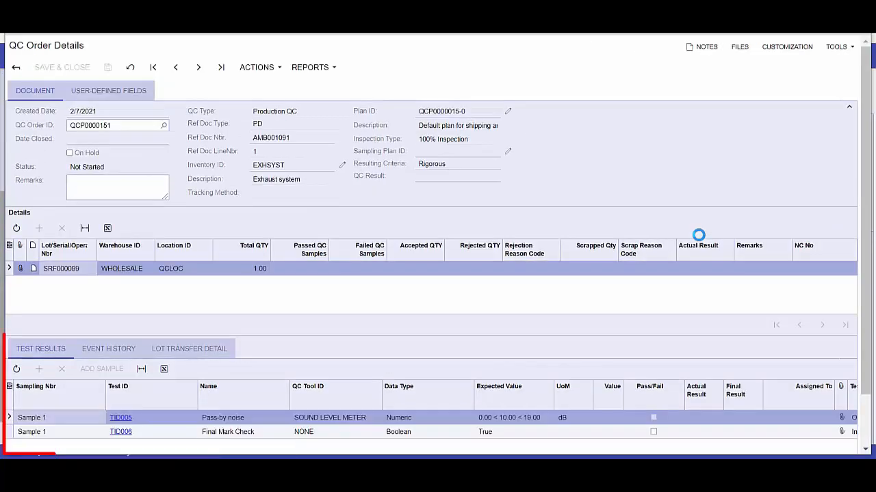
# Step: Enter 10 for the Pass-by noise test, mark Final Mark Check as passed, and evaluate the production QC order's result
pyautogui.doubleClick(611, 420)
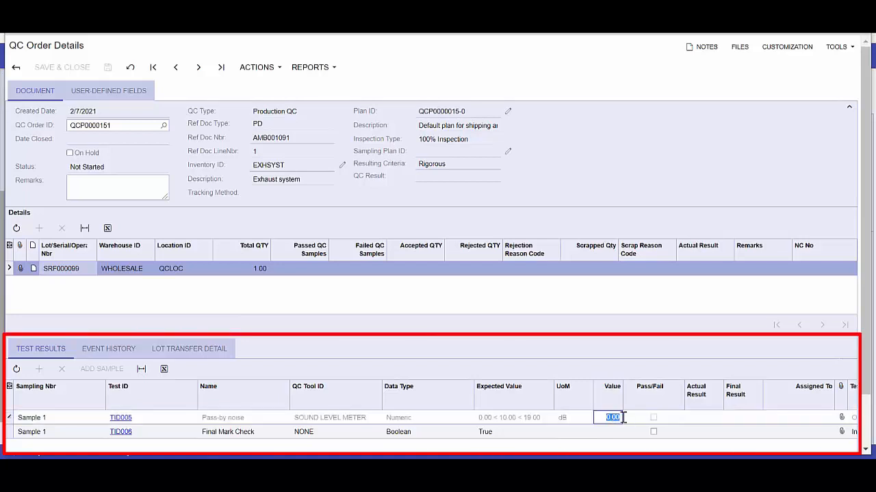
pyautogui.write('10')
pyautogui.press('Tab')
pyautogui.click(654, 431)
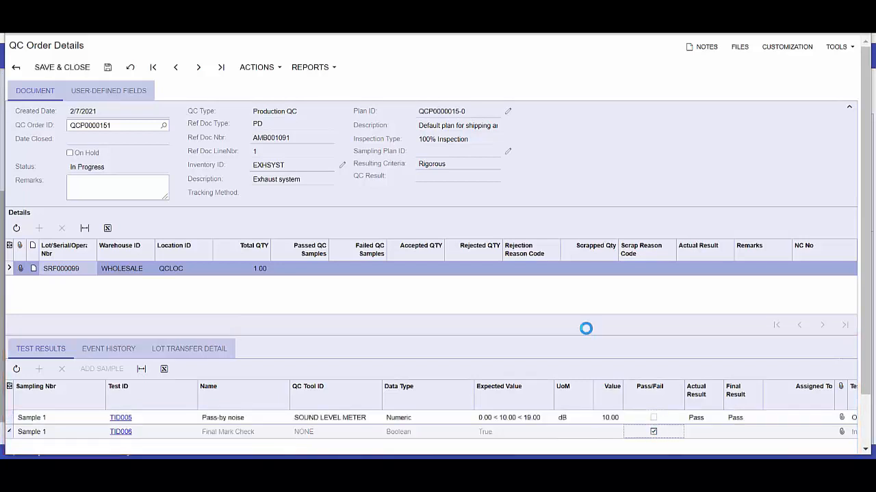
pyautogui.click(252, 70)
pyautogui.click(252, 83)
# Step: Open the QC order for posting and add an accepted item line with warehouse WHOLESALE, location RECEIVING and quantity 1
pyautogui.click(255, 68)
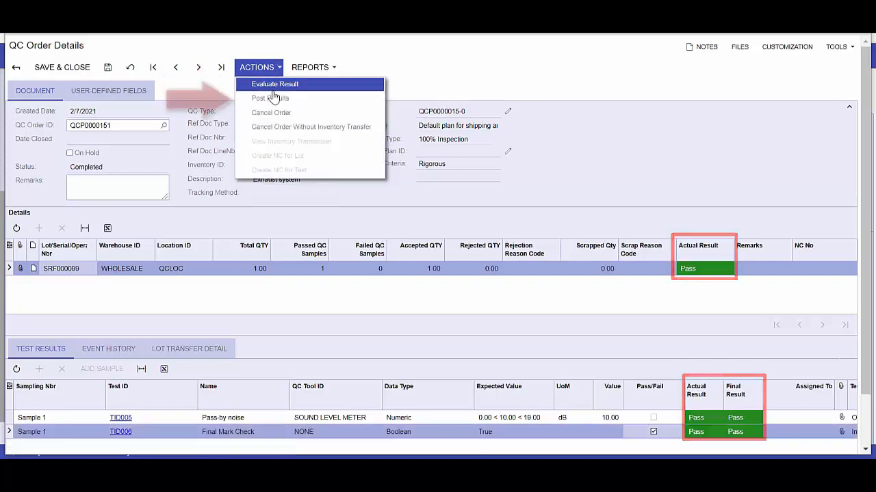
pyautogui.click(272, 99)
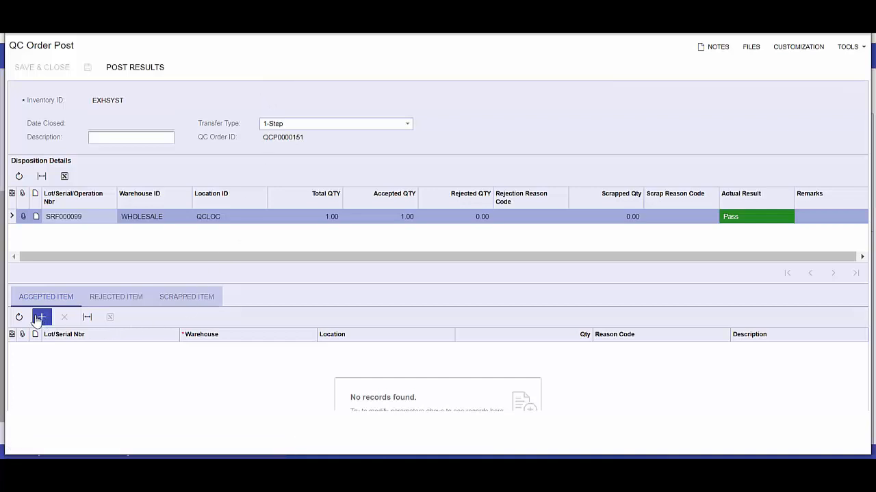
pyautogui.click(39, 319)
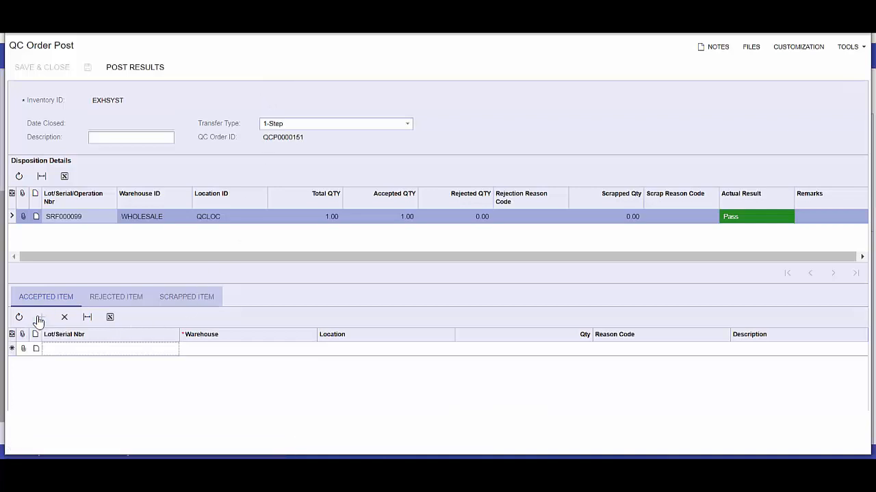
pyautogui.press('Tab')
pyautogui.press('Tab')
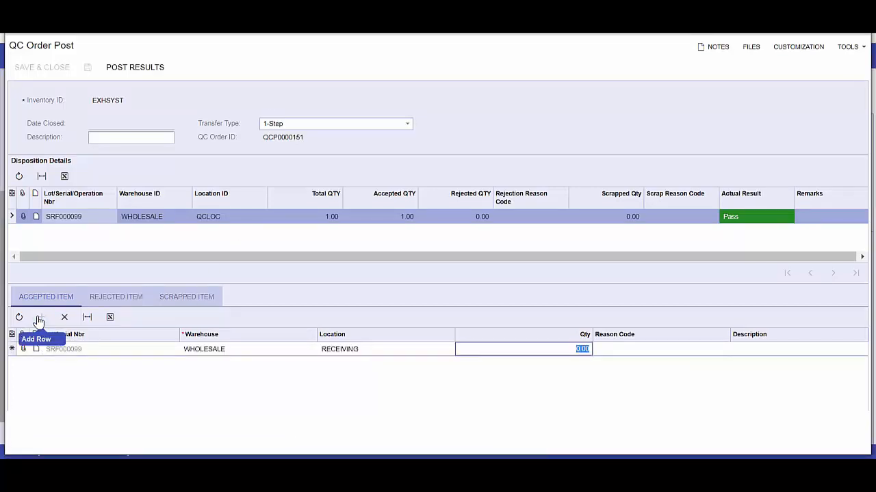
pyautogui.write('1')
pyautogui.press('Tab')
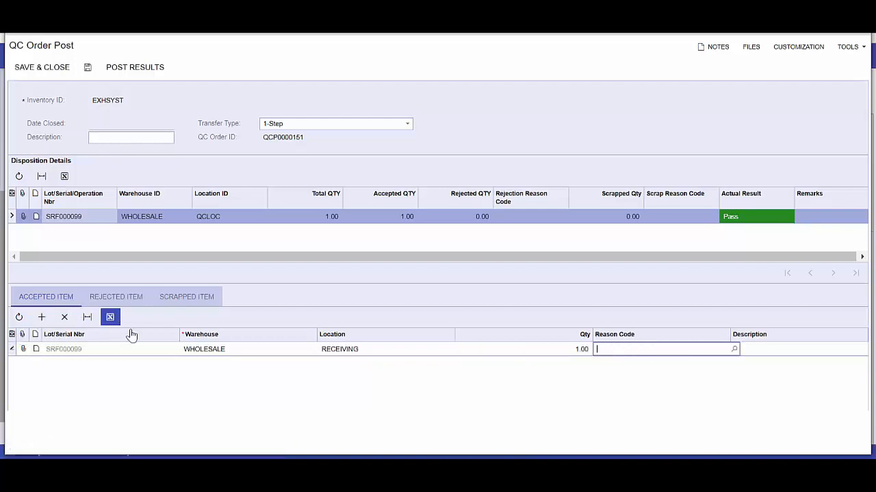
# Step: Save the accepted item line and post the production QC order's results
pyautogui.click(88, 67)
pyautogui.click(125, 72)
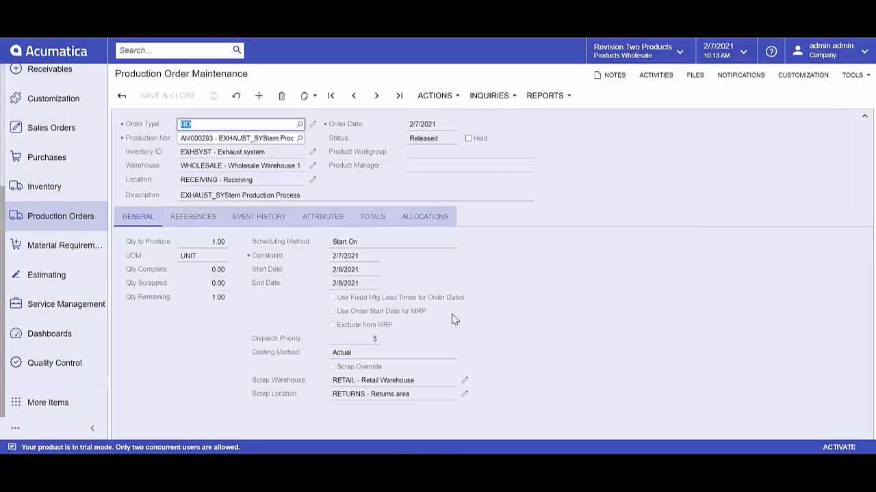
# Step: Start a new sales order of type SO for the customer USA Bartending School
pyautogui.click(55, 128)
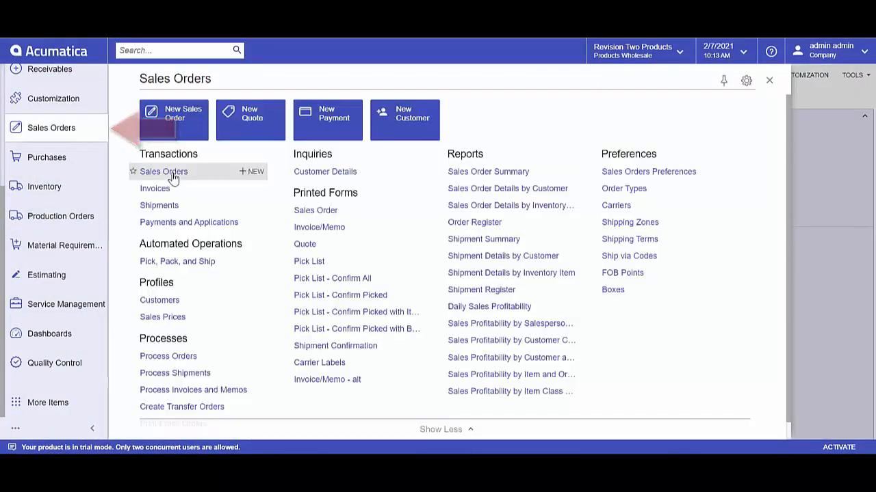
pyautogui.click(182, 117)
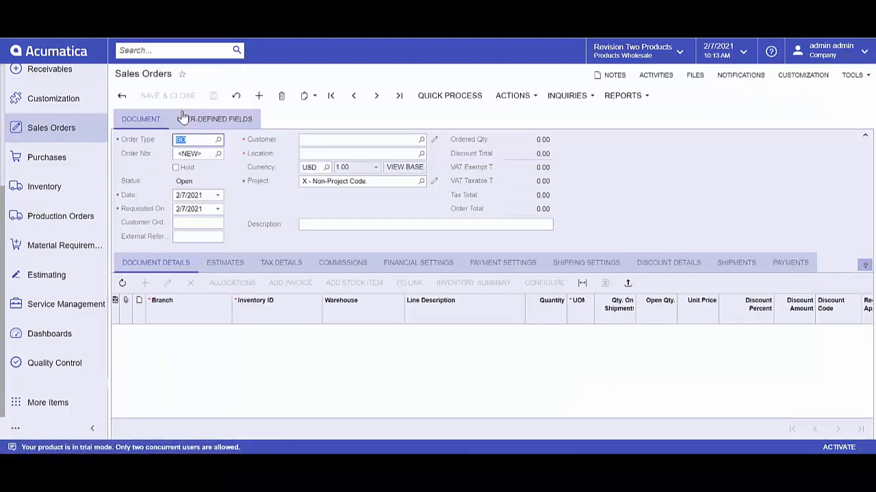
pyautogui.click(421, 140)
pyautogui.doubleClick(363, 221)
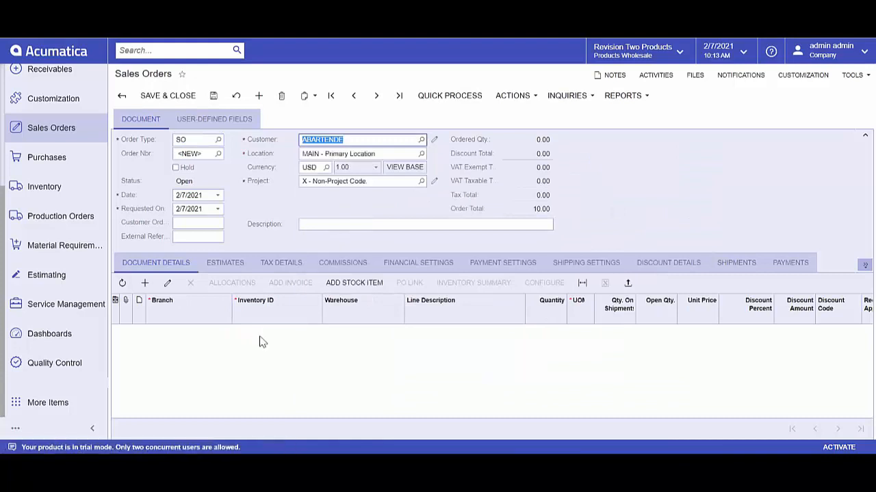
# Step: Add a sales order line for SHELL-02 from the WHOLESALE warehouse with quantity 1 and save the order
pyautogui.click(259, 336)
pyautogui.click(251, 332)
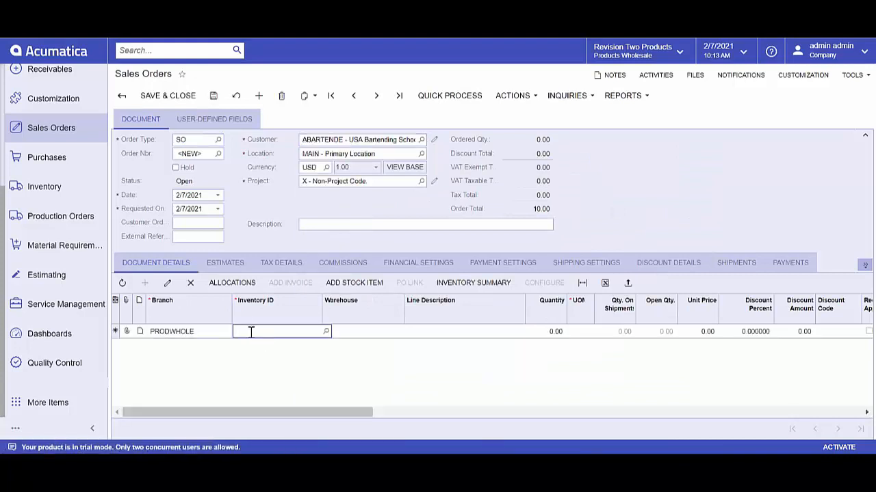
pyautogui.write('shell')
pyautogui.click(264, 380)
pyautogui.press('Tab')
pyautogui.press('Tab')
pyautogui.press('Tab')
pyautogui.write('1')
pyautogui.press('Tab')
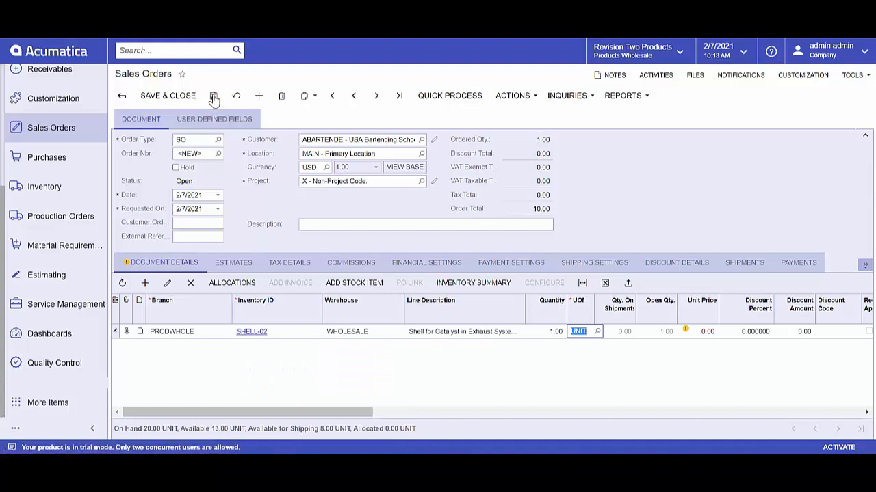
pyautogui.click(215, 99)
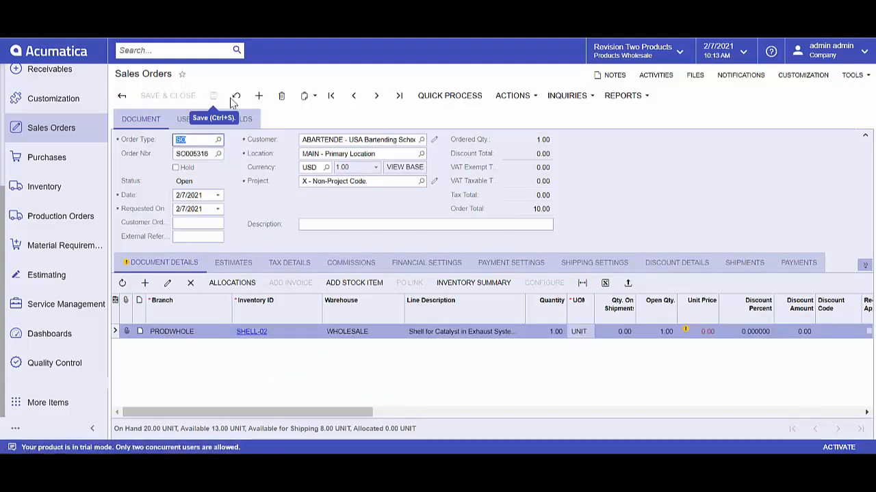
# Step: Create a shipment from the sales order and try to confirm it
pyautogui.click(521, 99)
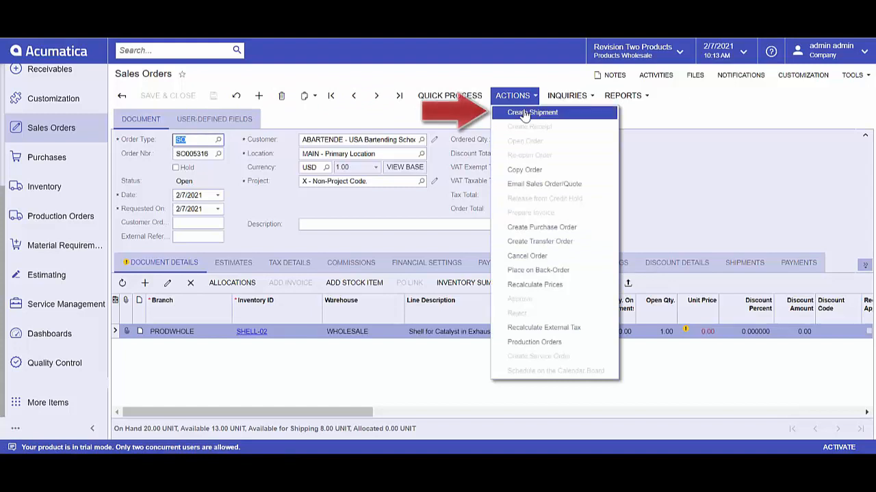
pyautogui.click(531, 112)
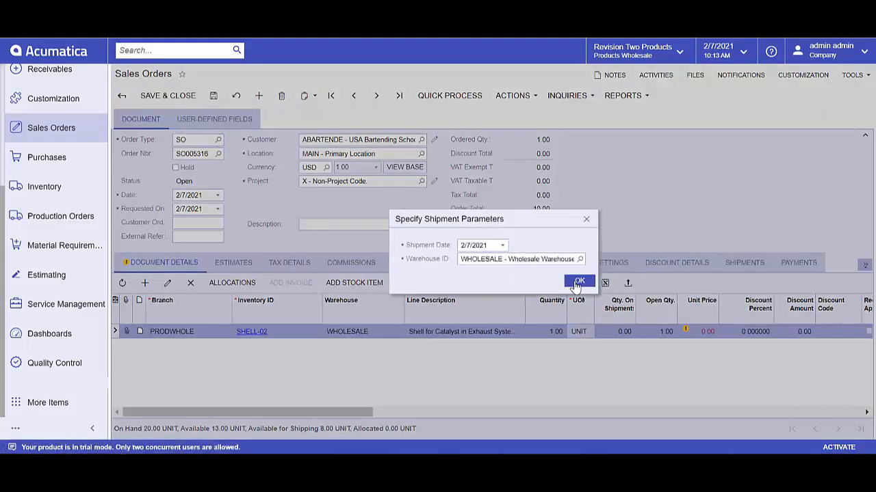
pyautogui.click(579, 283)
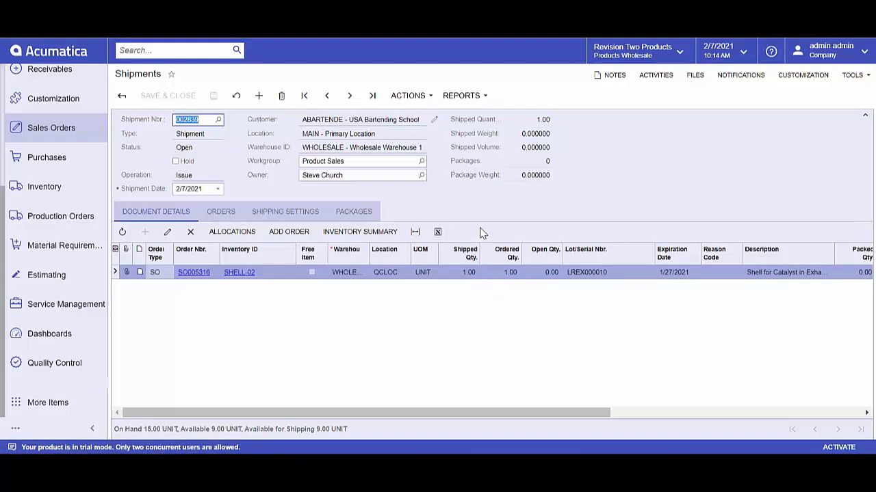
pyautogui.click(432, 99)
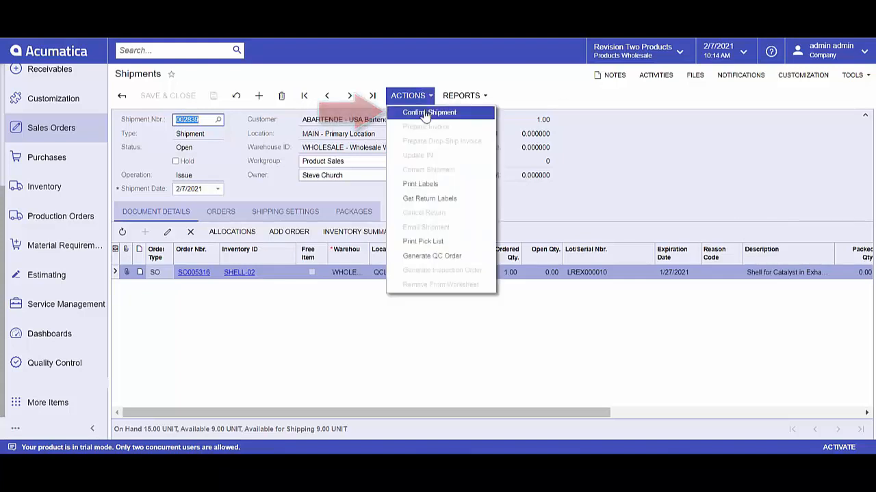
pyautogui.click(417, 112)
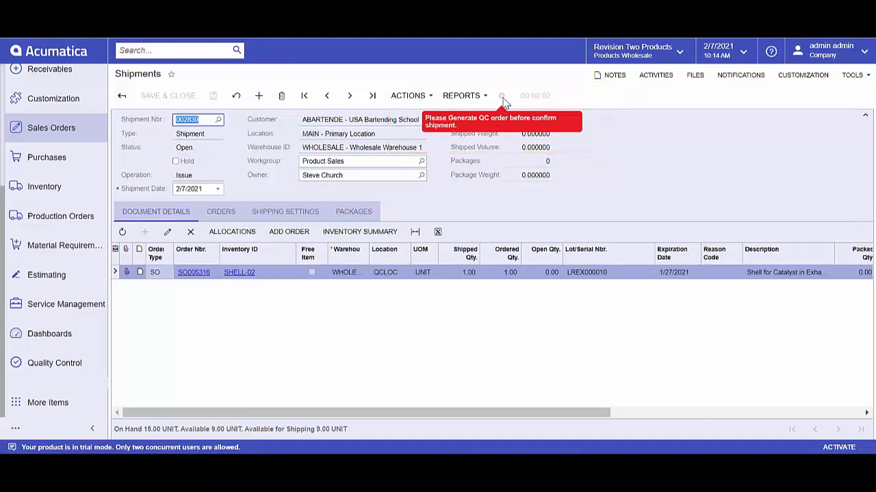
# Step: Generate a QC order for the shipment and open it from the SHELL-02 shipment line
pyautogui.click(429, 97)
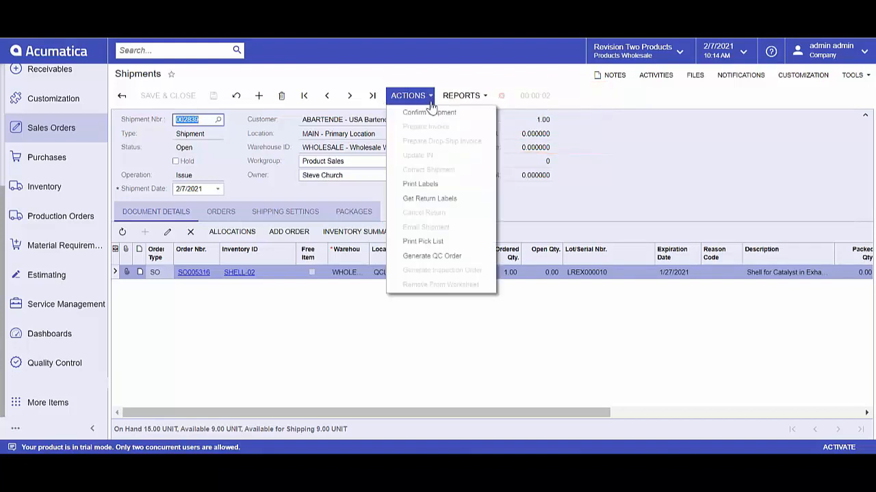
pyautogui.click(443, 256)
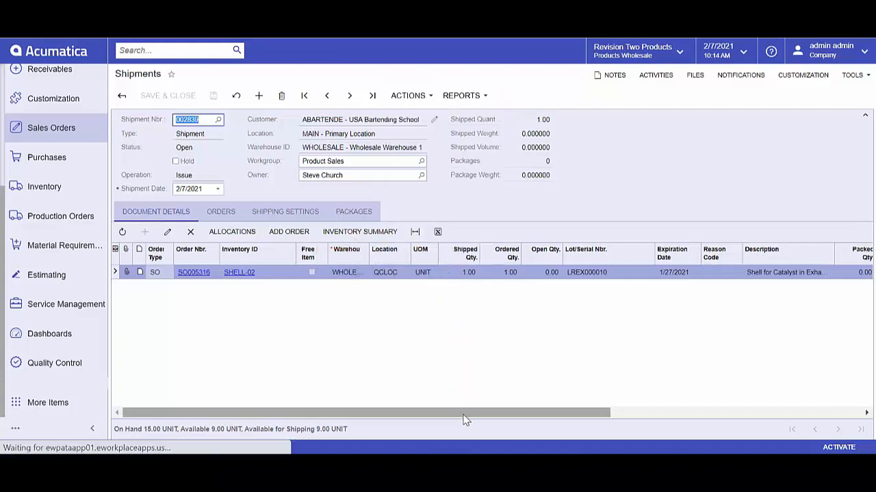
pyautogui.moveTo(469, 418); pyautogui.dragTo(746, 397)
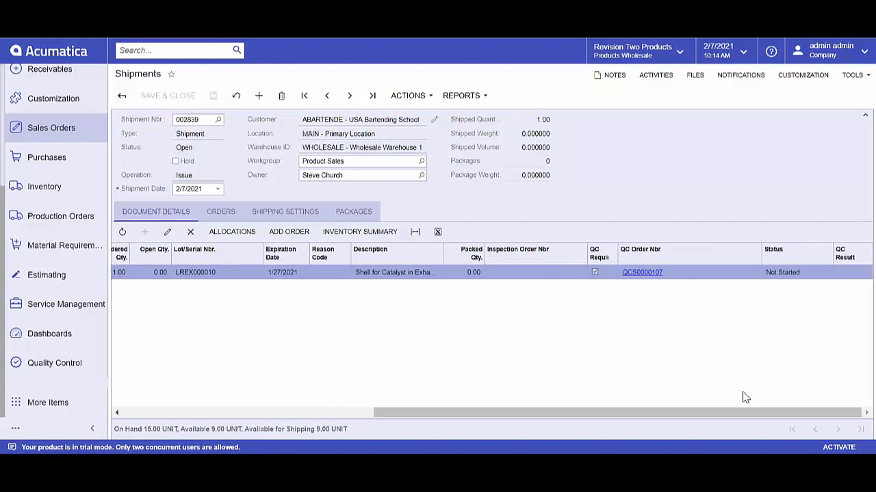
pyautogui.click(657, 276)
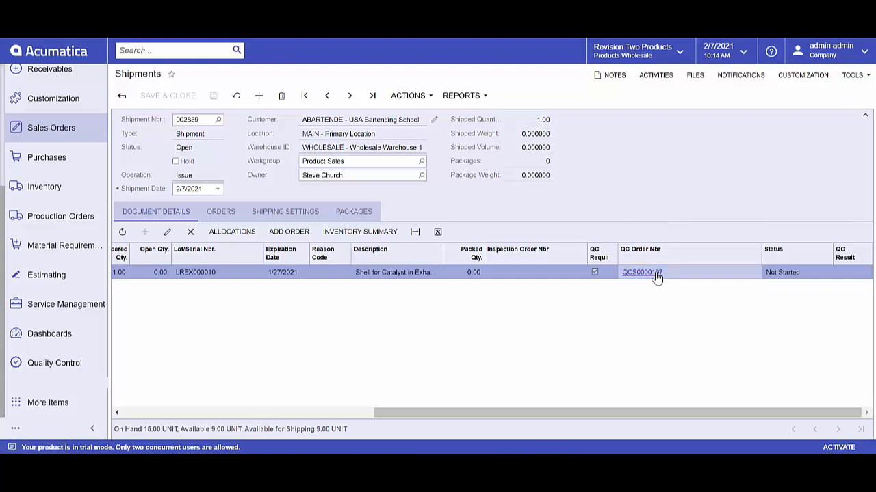
pyautogui.click(656, 276)
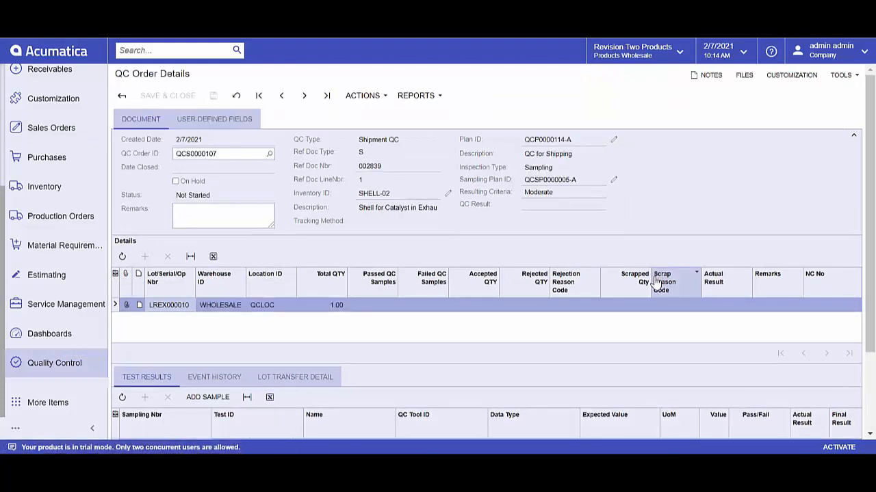
# Step: Record the shipment test results: Shrink Wrap Color as Pass, 100 for Volts at shipping, and Correct Stacking as passed
pyautogui.scroll(-3, 657, 281)
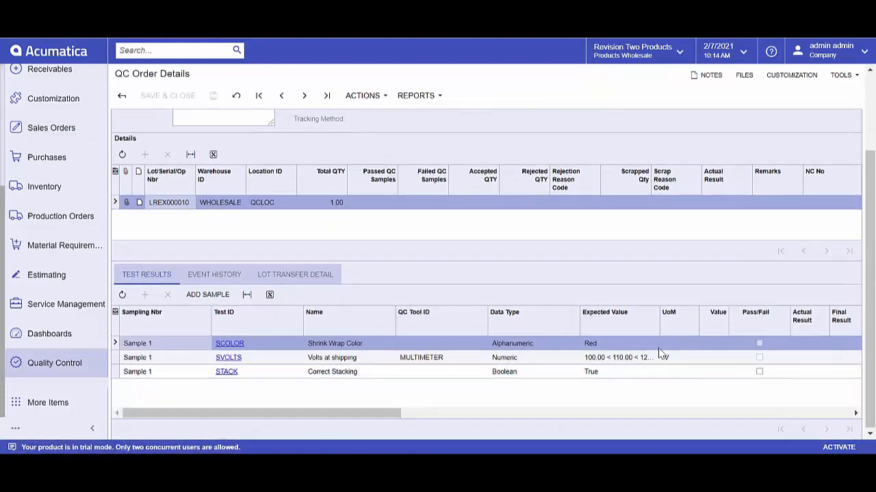
pyautogui.click(807, 347)
pyautogui.click(833, 342)
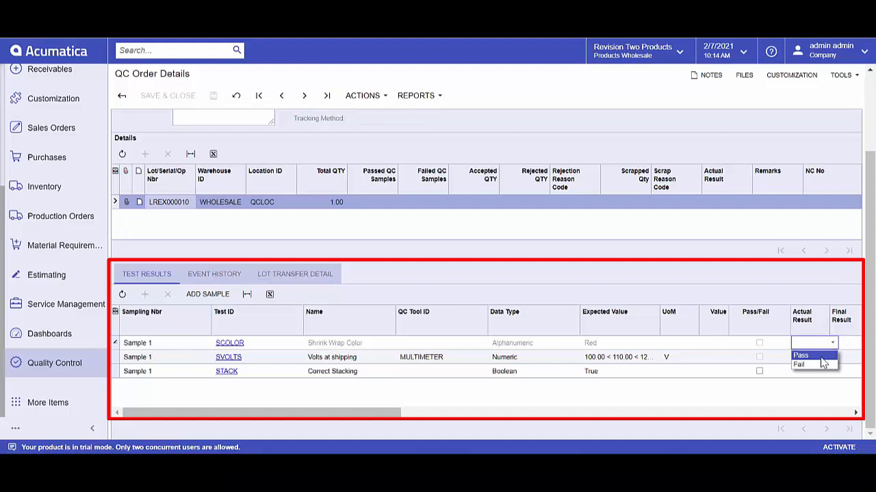
pyautogui.click(821, 357)
pyautogui.click(714, 359)
pyautogui.write('100')
pyautogui.press('Tab')
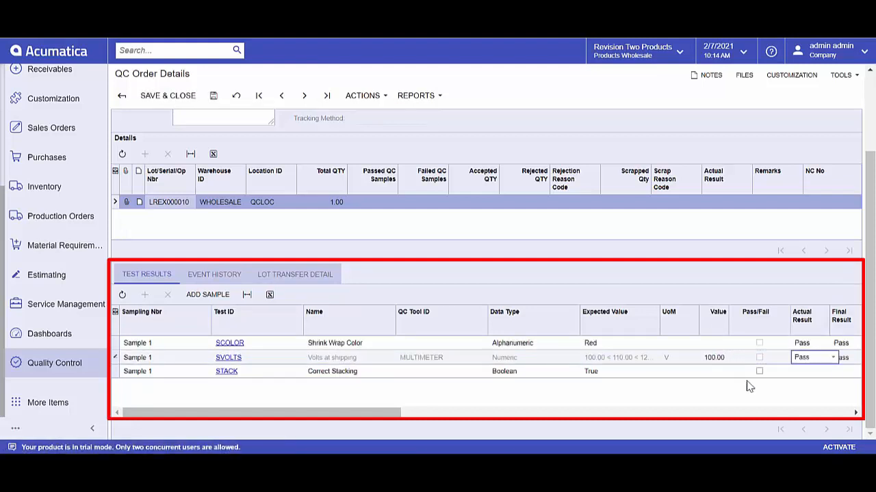
pyautogui.click(760, 372)
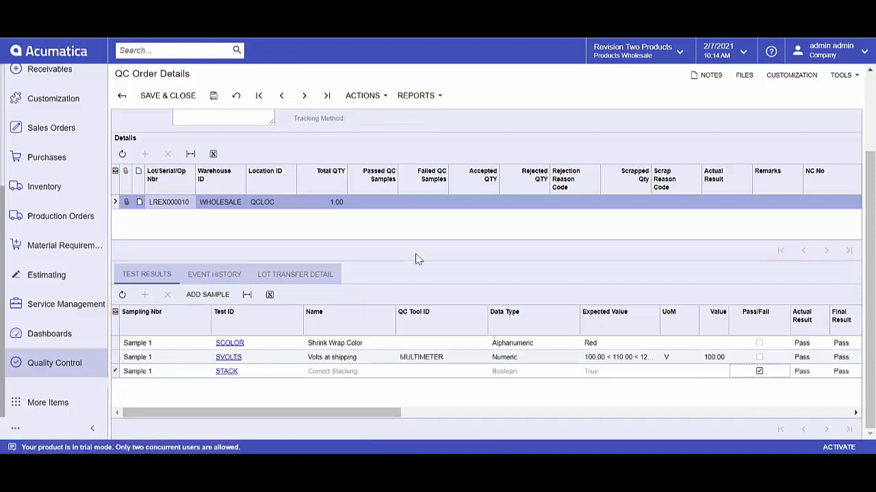
# Step: Save the shipment QC order, evaluate its result and post the results
pyautogui.click(213, 96)
pyautogui.click(366, 97)
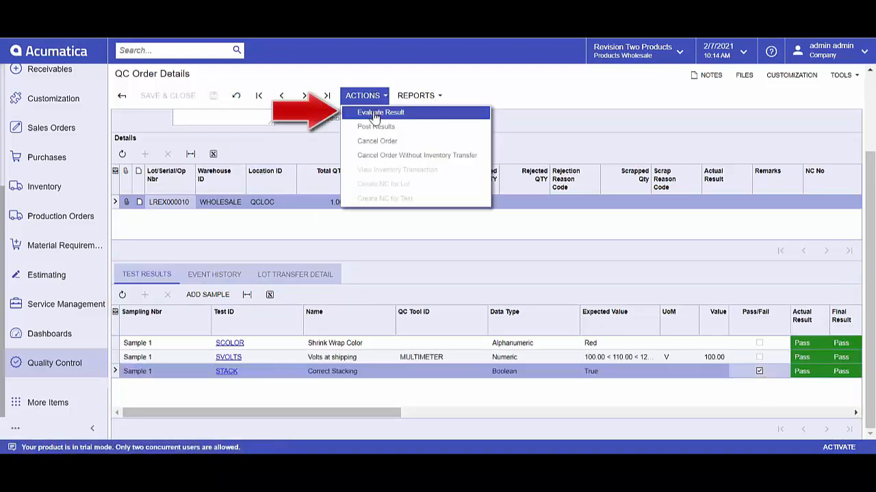
pyautogui.click(375, 113)
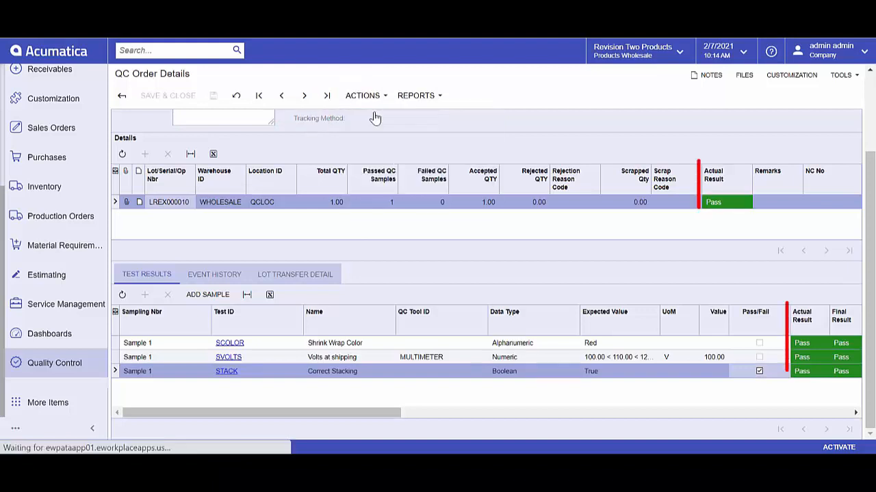
pyautogui.click(386, 97)
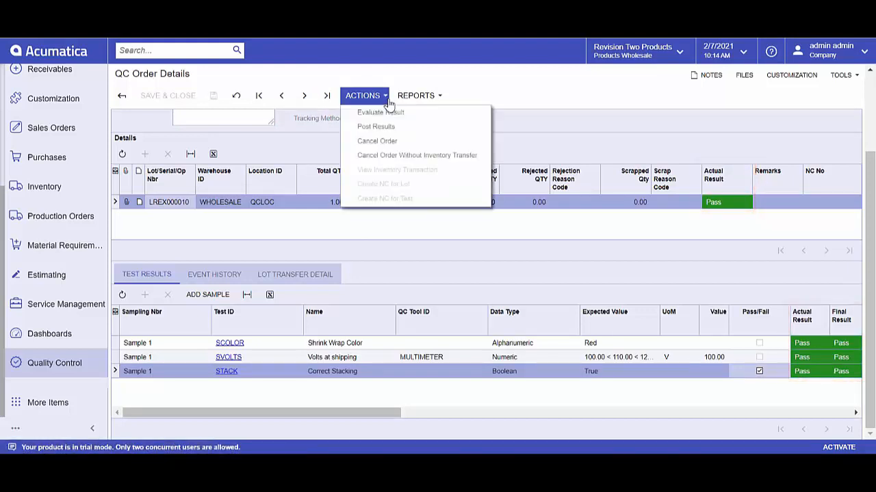
pyautogui.click(382, 127)
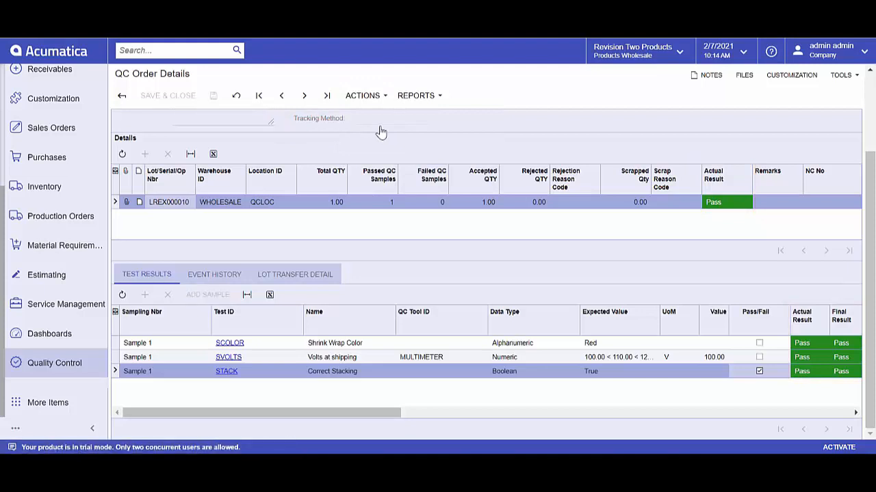
# Step: Reopen the newest open shipment for USA Bartending School and confirm it
pyautogui.click(47, 130)
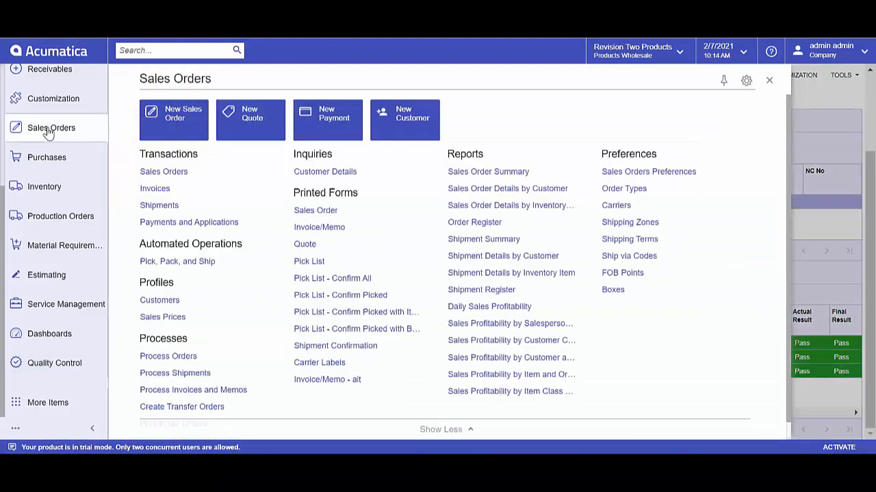
pyautogui.click(164, 204)
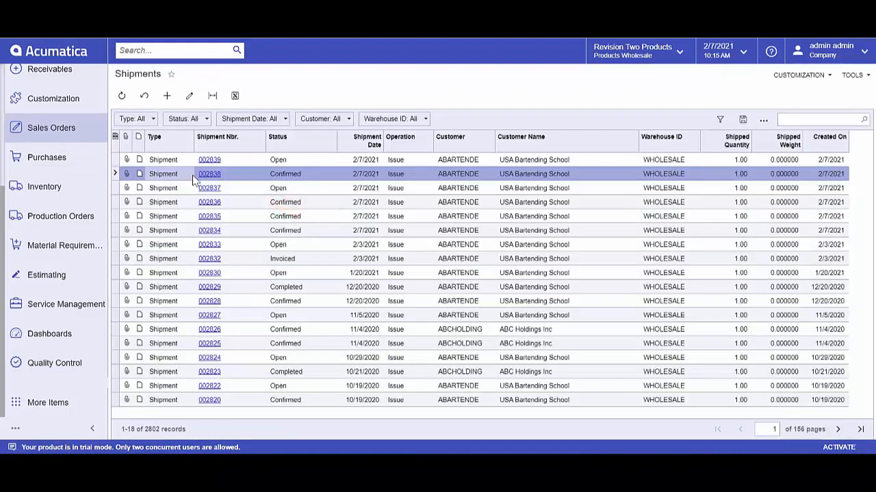
pyautogui.click(209, 160)
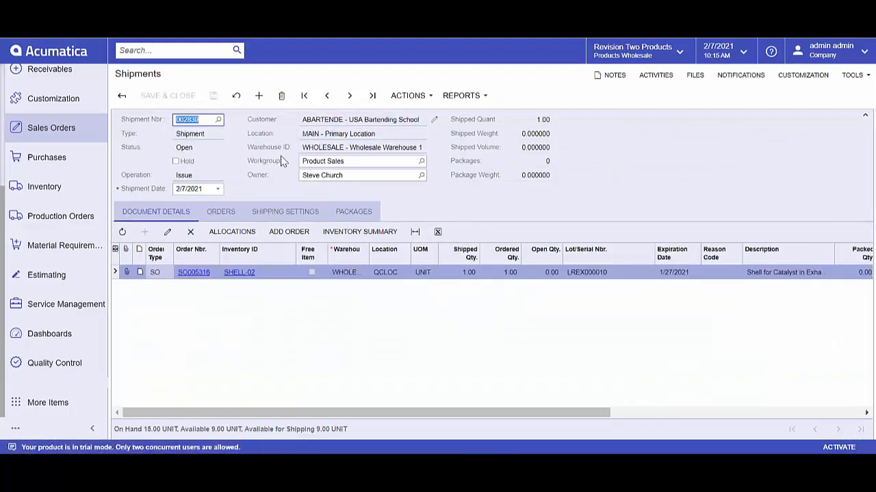
pyautogui.click(430, 100)
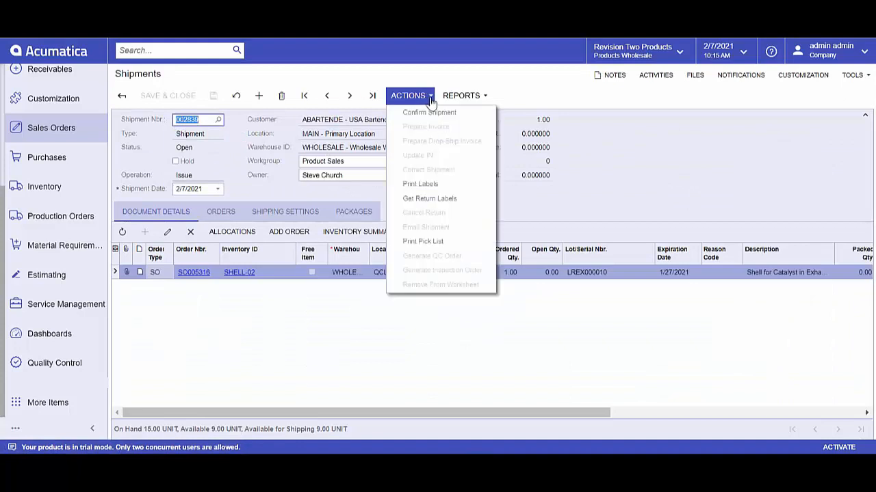
pyautogui.click(432, 112)
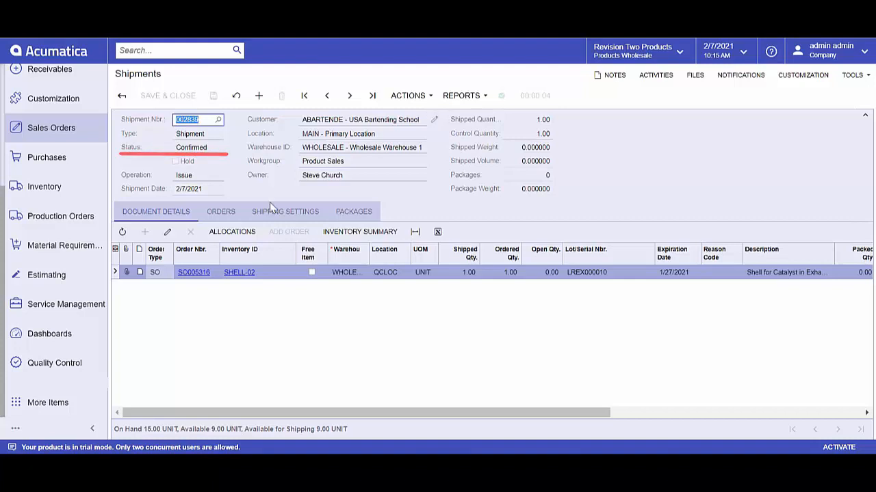
# Step: Run the Certificate of Analysis report for the SHELL-02 receiving QC order
pyautogui.click(51, 368)
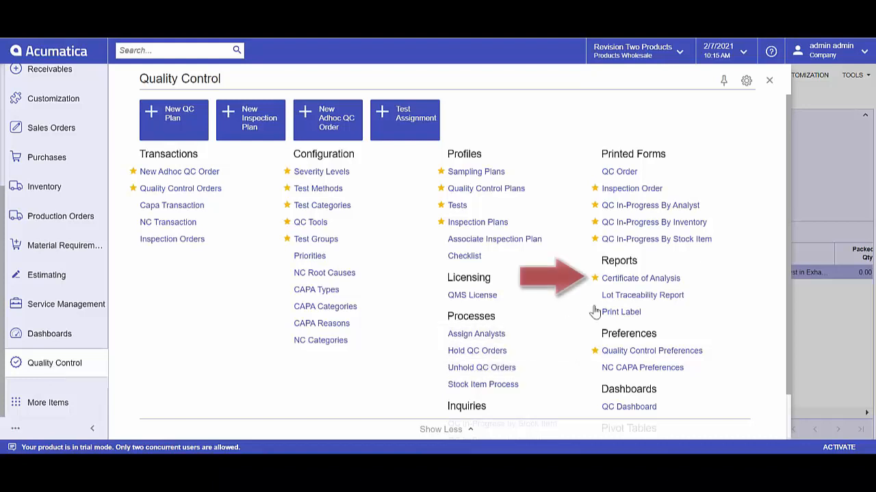
pyautogui.click(627, 281)
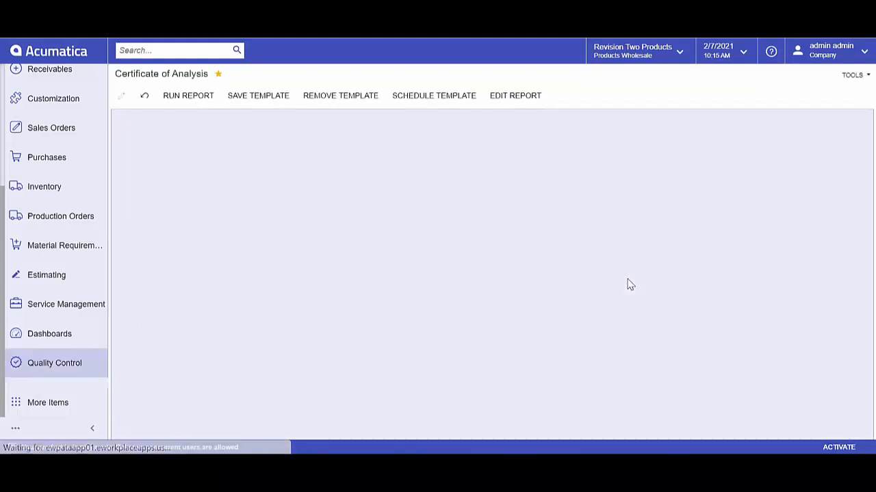
pyautogui.click(209, 176)
pyautogui.write('48')
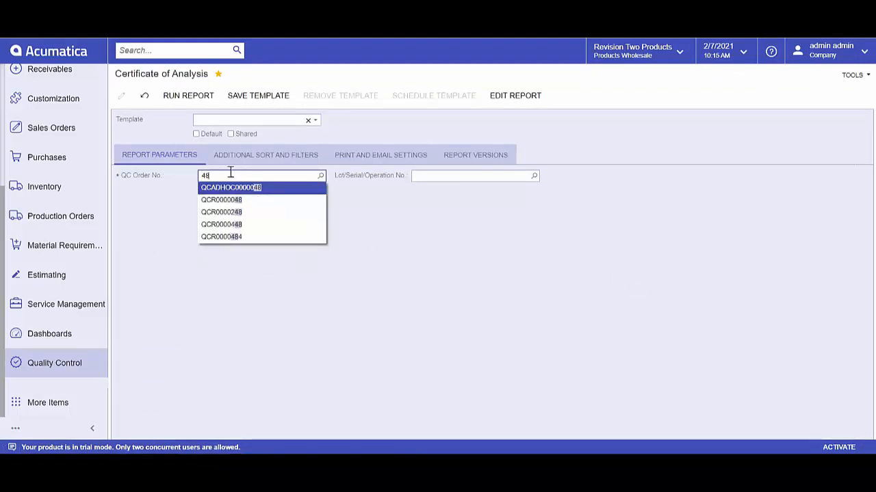
pyautogui.click(234, 239)
pyautogui.press('Tab')
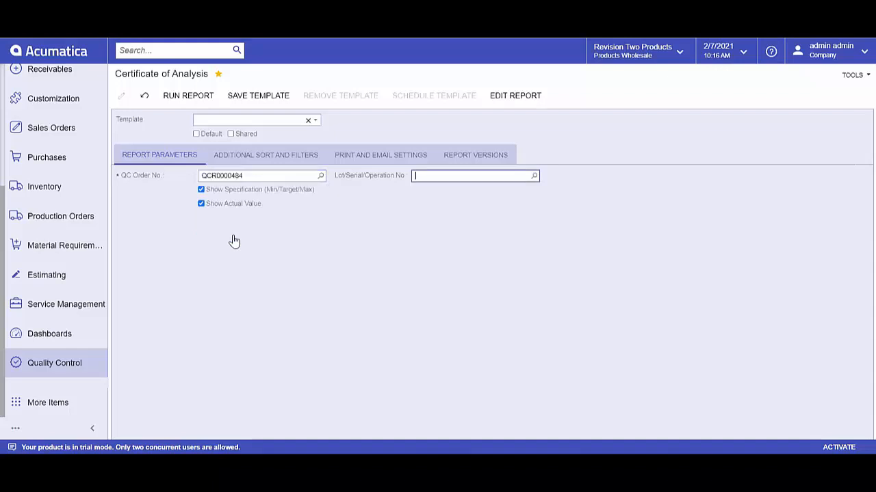
pyautogui.click(175, 100)
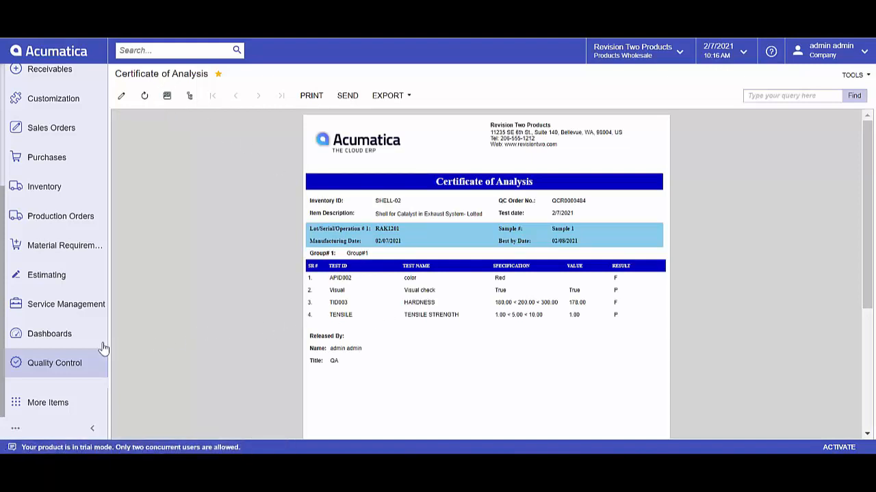
# Step: Run the Lot Traceability Report for item SHELL-02, lot LREX000003, and read through to its second page
pyautogui.click(50, 364)
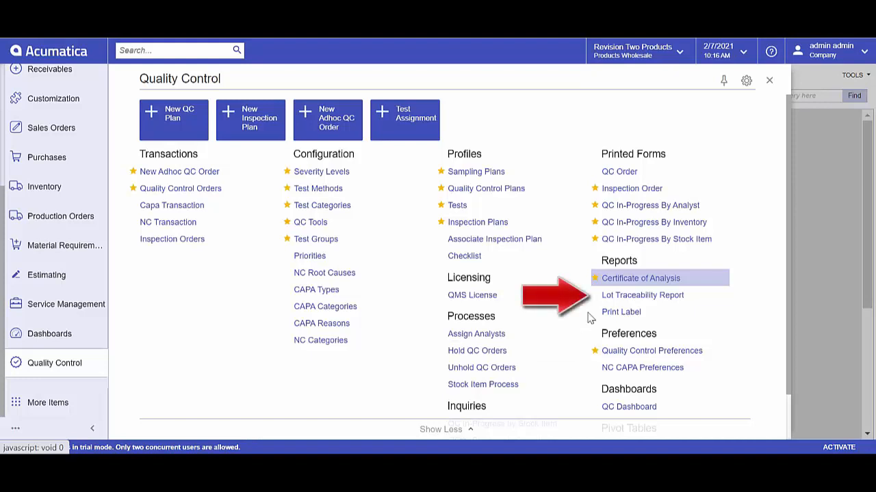
pyautogui.click(636, 299)
pyautogui.click(229, 176)
pyautogui.write('shel')
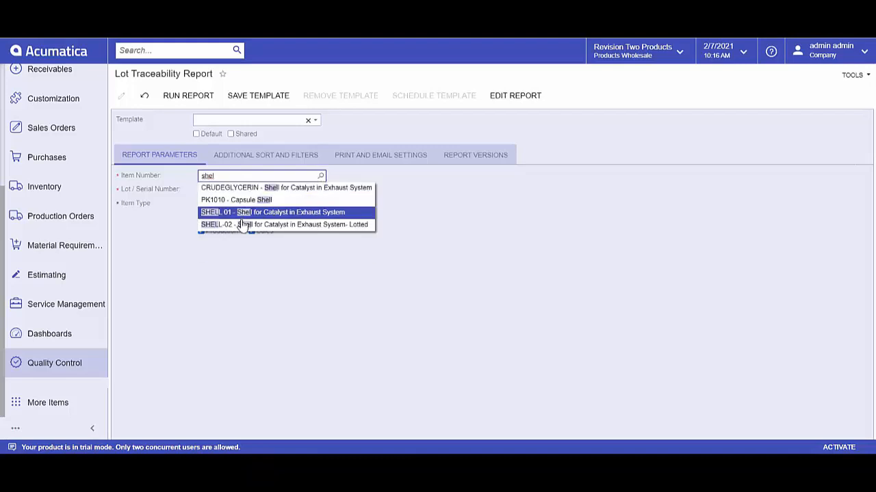
pyautogui.click(243, 223)
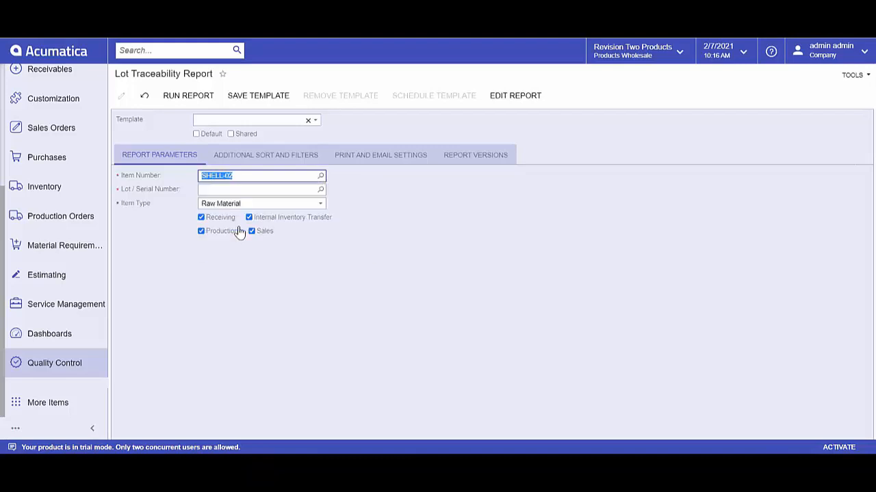
pyautogui.click(318, 189)
pyautogui.doubleClick(243, 291)
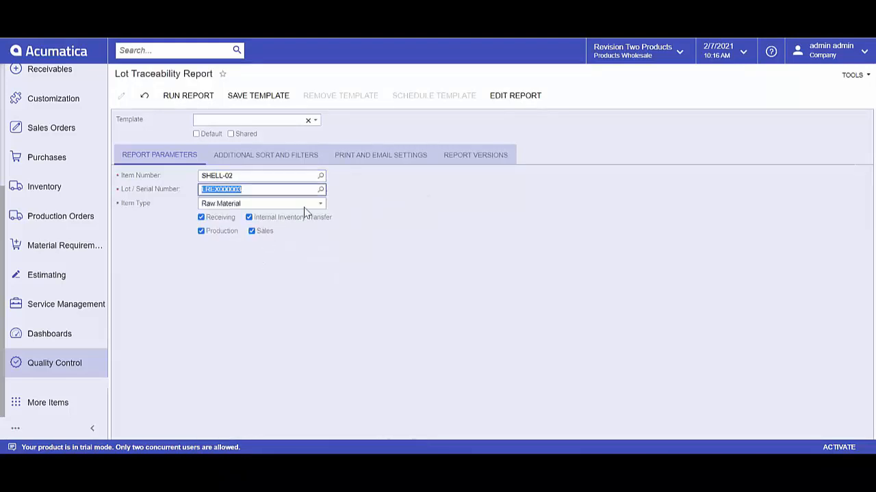
pyautogui.click(199, 95)
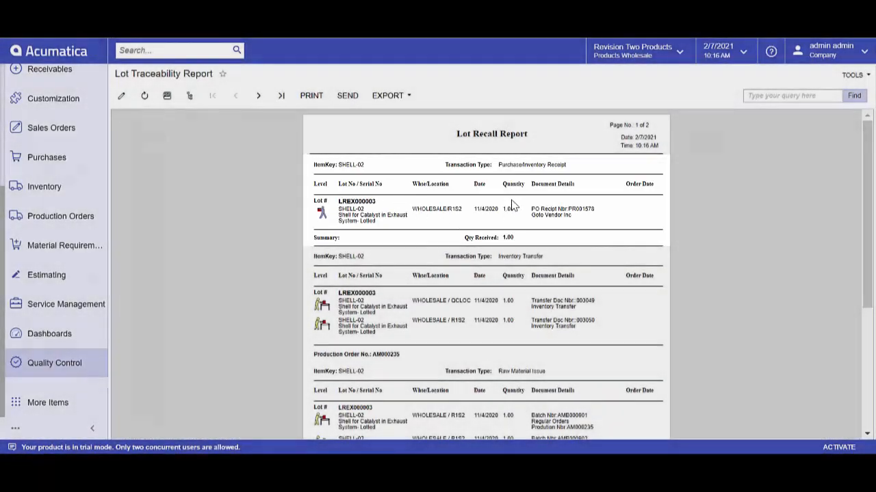
pyautogui.scroll(-3, 663, 408)
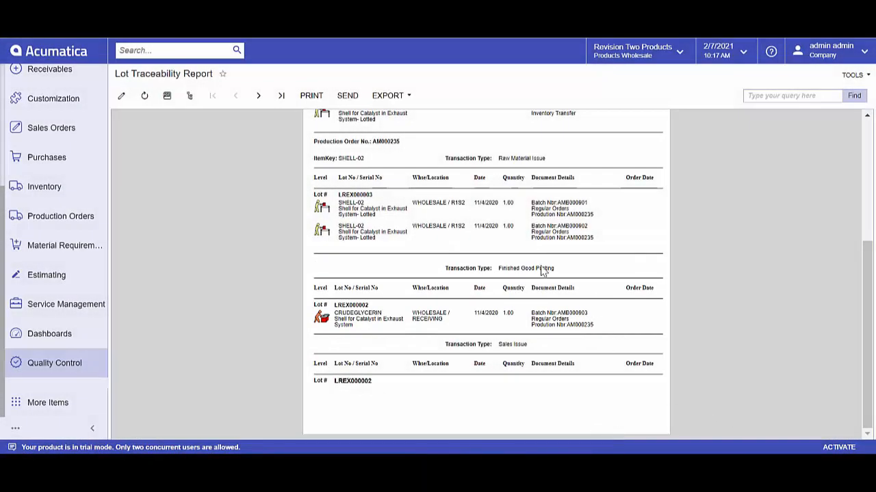
pyautogui.click(261, 96)
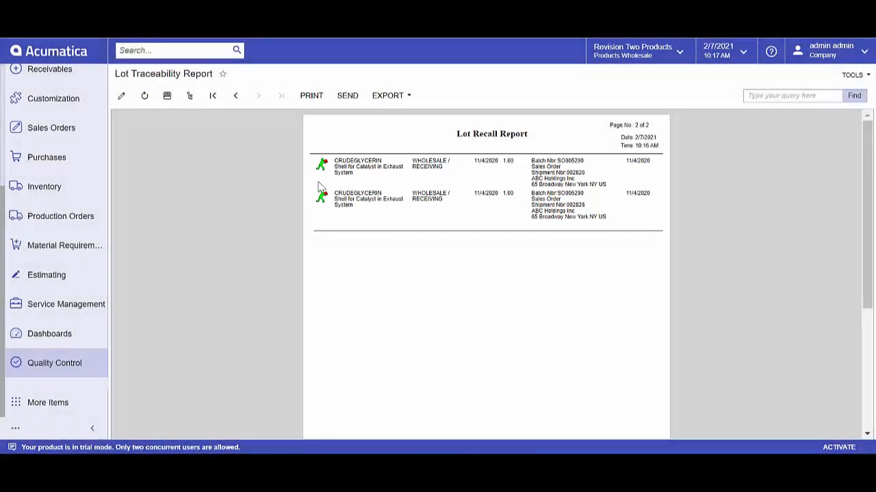
# Step: Set up a new Lot Traceability Report for item CRUDEGLYCERIN, lot LREX000002, with the item type Finished Good
pyautogui.click(43, 370)
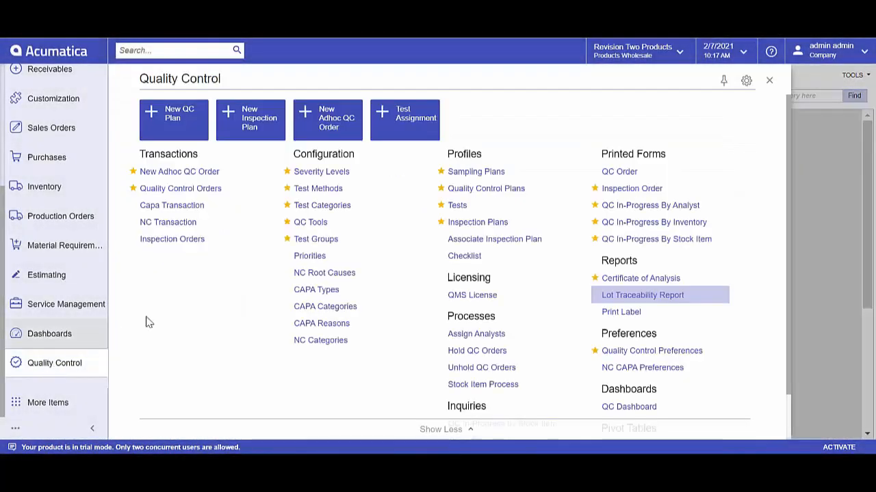
pyautogui.click(640, 296)
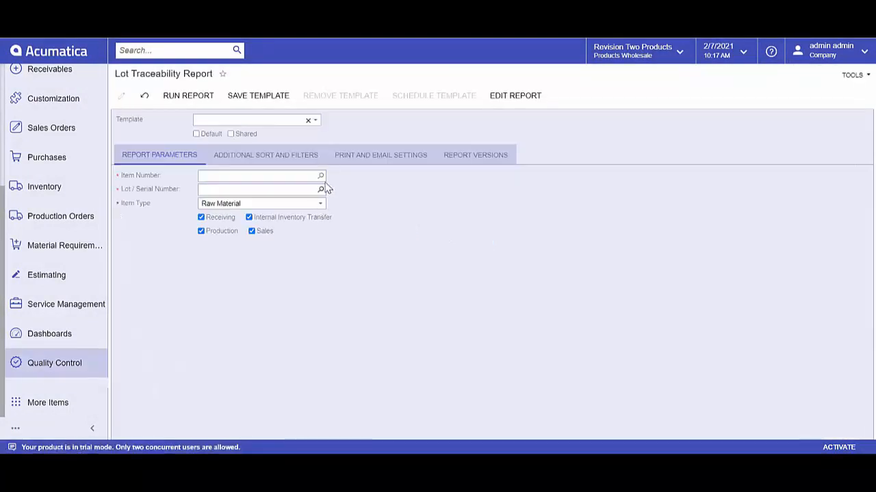
pyautogui.click(238, 176)
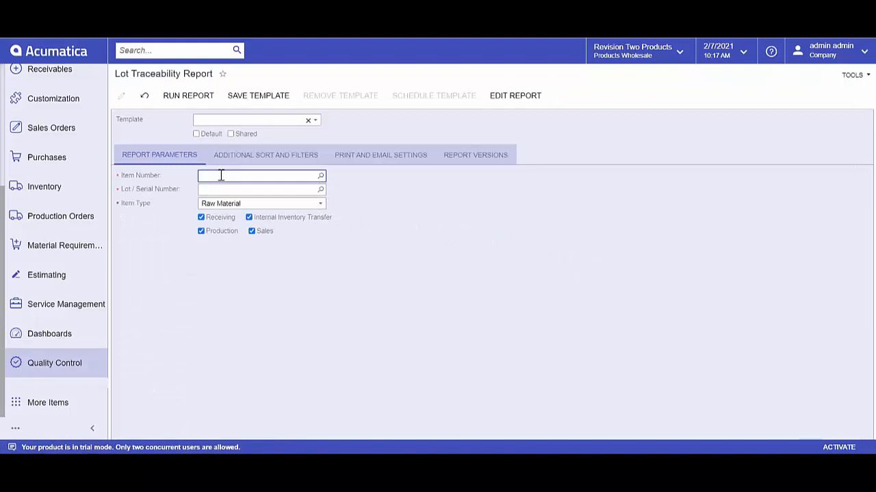
pyautogui.write('c')
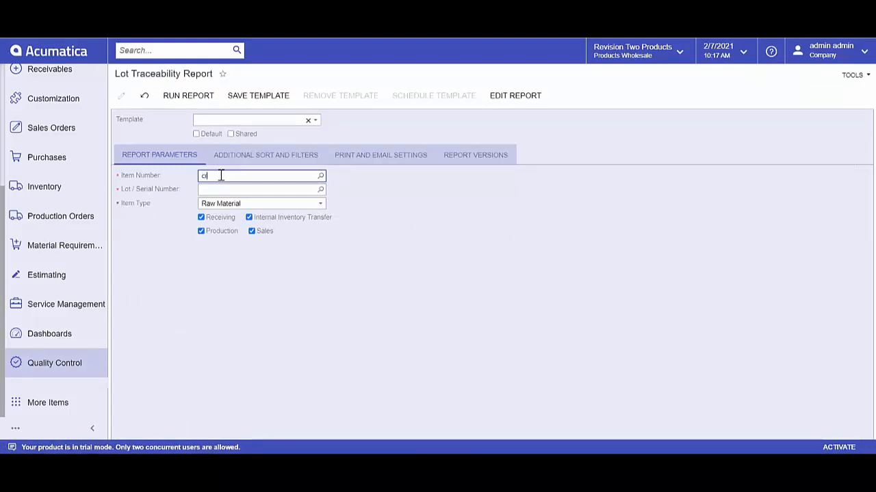
pyautogui.write('r')
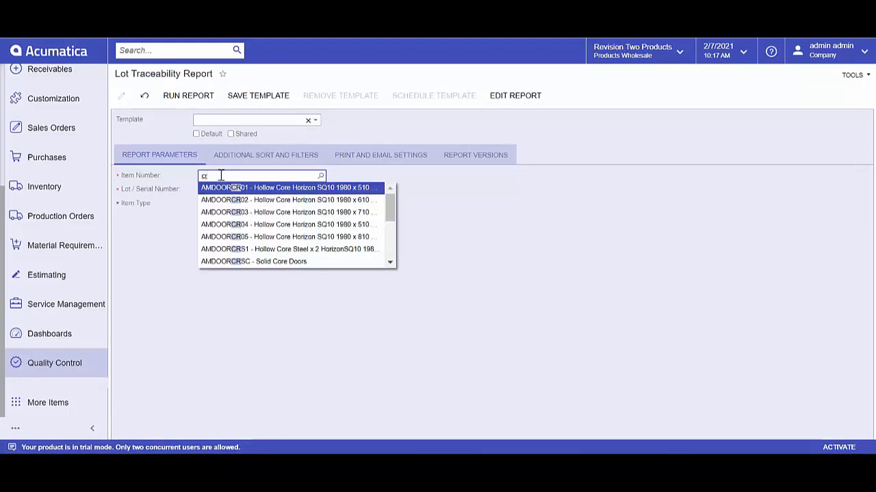
pyautogui.write('u')
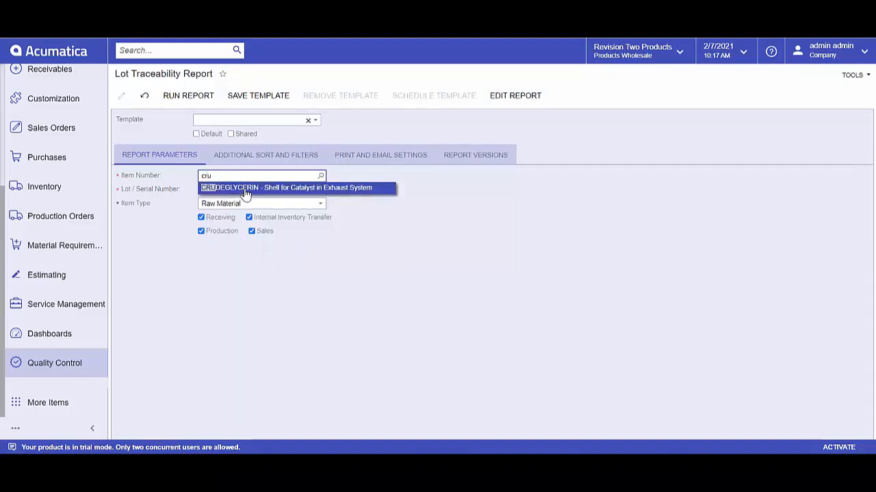
pyautogui.click(268, 188)
pyautogui.click(320, 191)
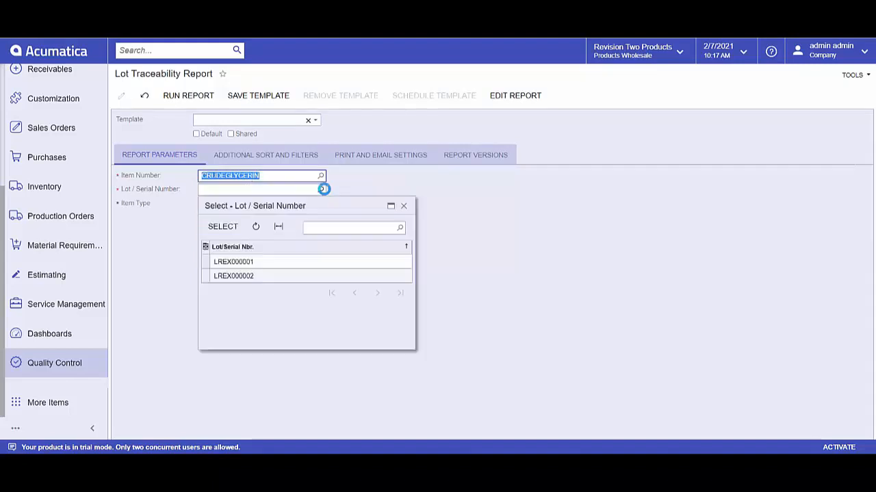
pyautogui.doubleClick(243, 282)
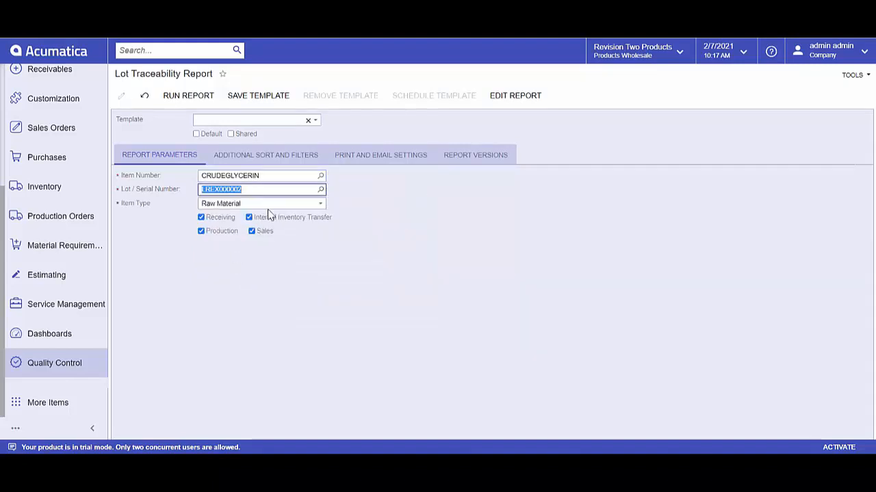
pyautogui.click(321, 206)
pyautogui.click(290, 223)
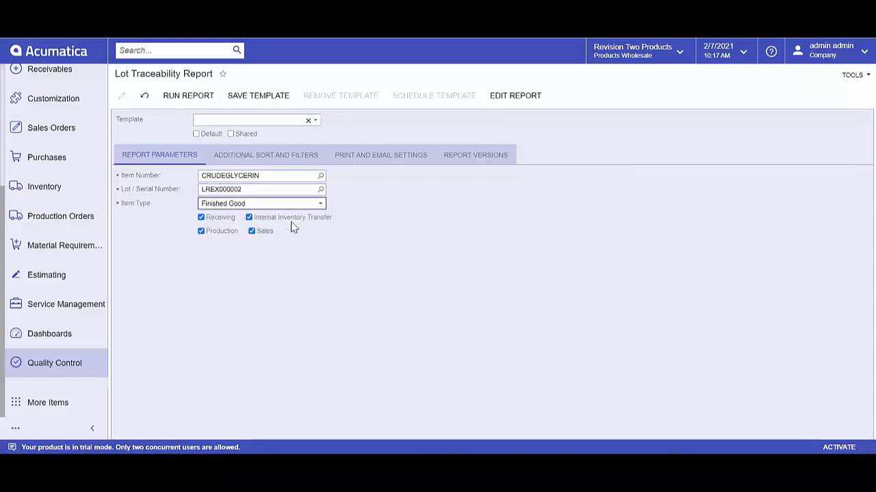
# Step: Run the traceability report for the finished good and read it through to the last page
pyautogui.click(189, 96)
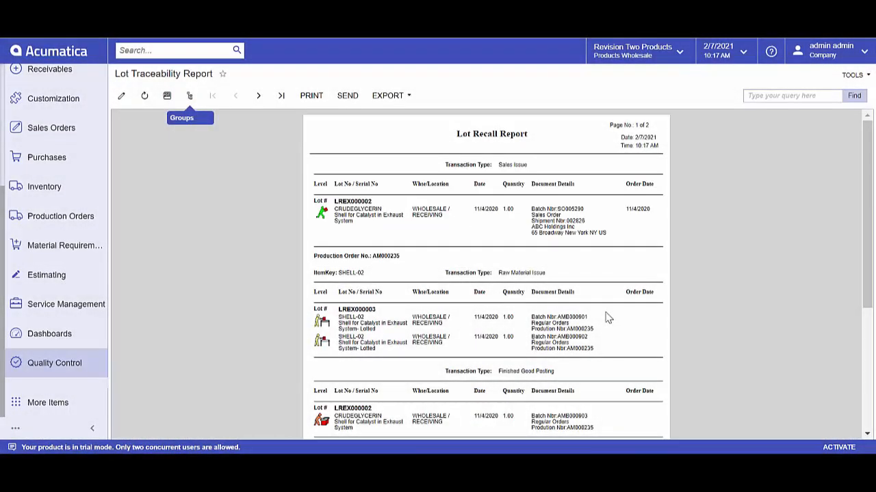
pyautogui.scroll(-3, 608, 318)
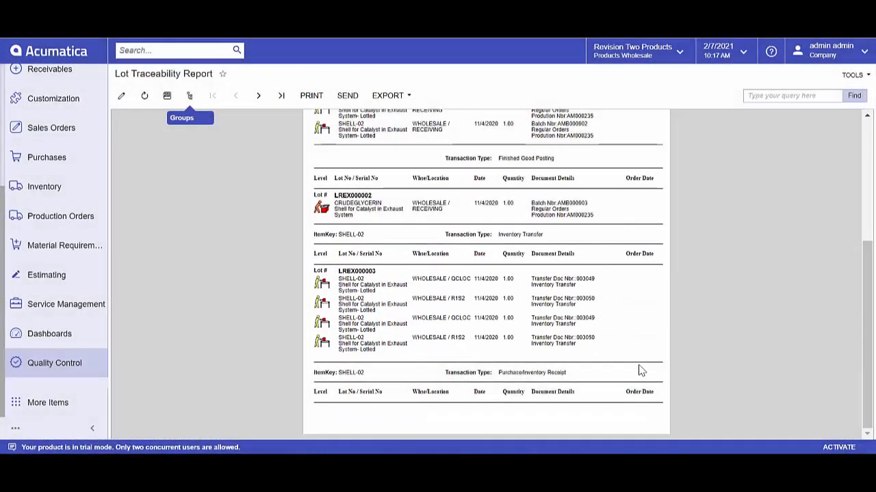
pyautogui.click(281, 97)
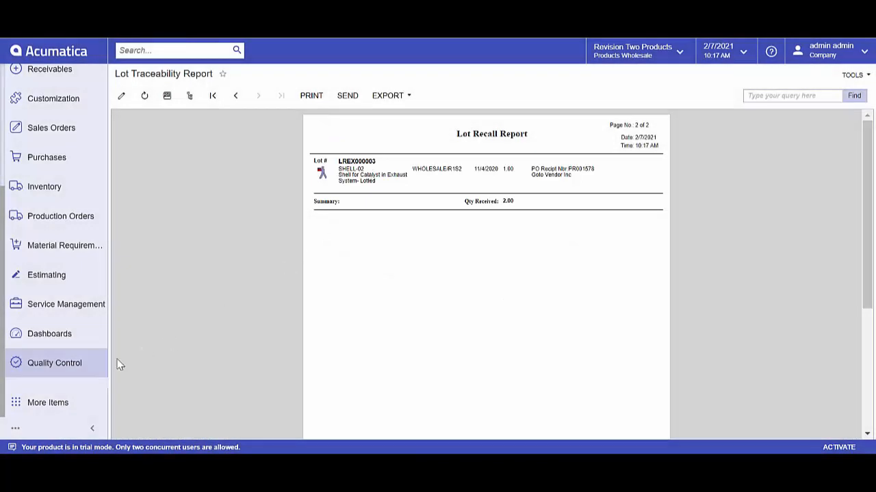
# Step: Open the Quality Control workspace
pyautogui.click(61, 364)
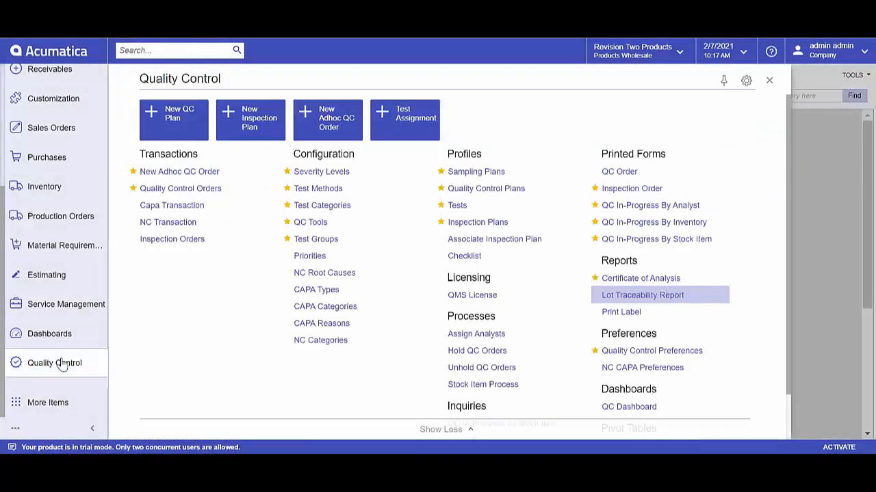